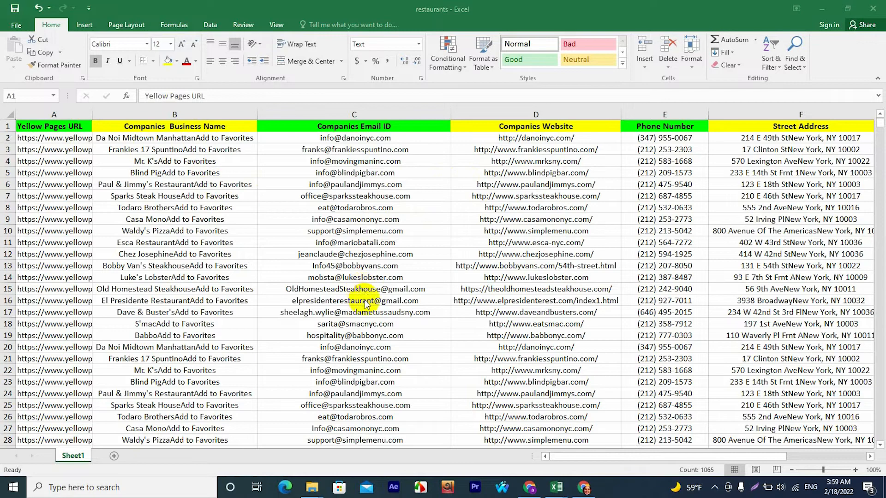
# Examine the restaurant lead rows in the restaurants workbook, from the headers down to the last filled row and back up.
pyautogui.click(496, 272)
pyautogui.scroll(-20, 500, 272)
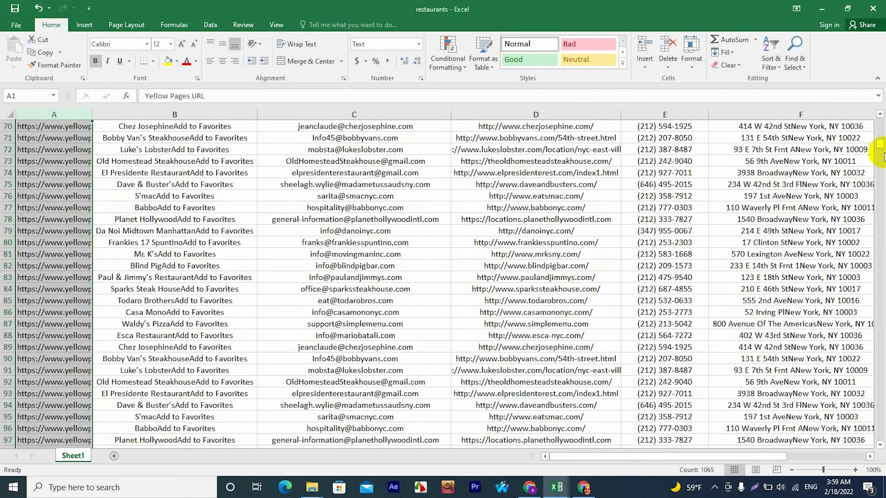
pyautogui.moveTo(879, 147); pyautogui.dragTo(876, 429)
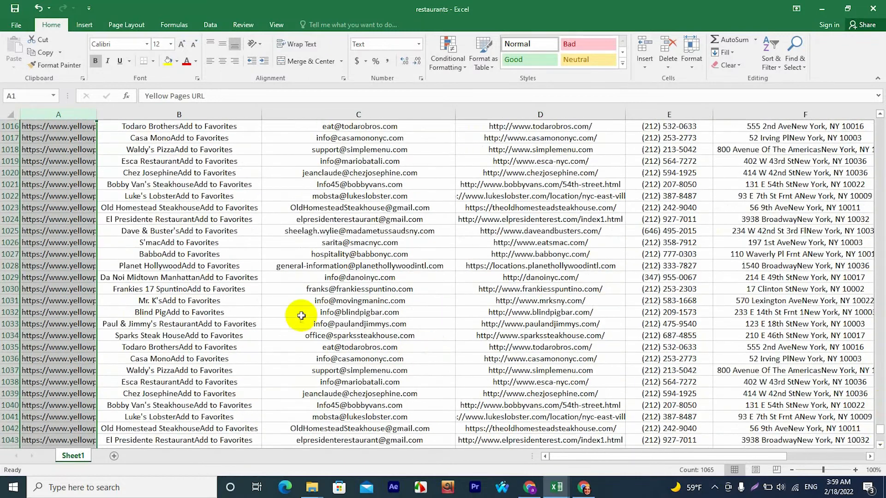
pyautogui.scroll(-10, 219, 339)
pyautogui.scroll(-3, 228, 350)
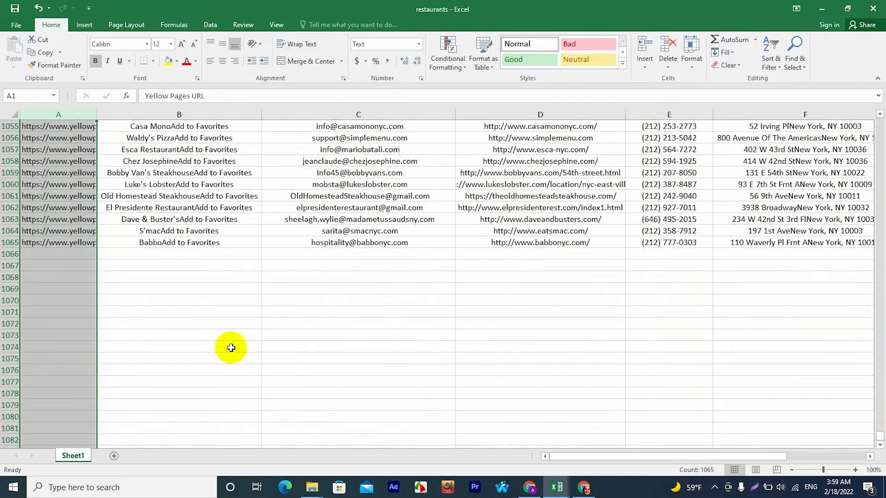
pyautogui.scroll(2, 233, 346)
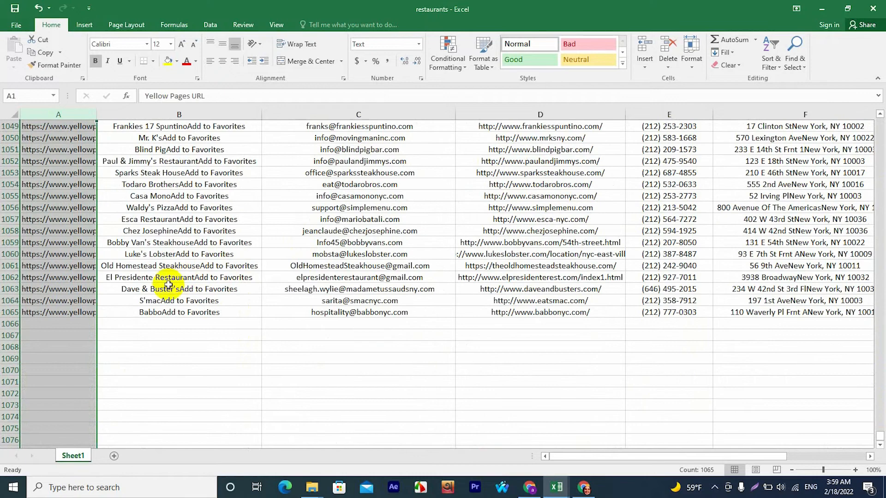
pyautogui.scroll(20, 391, 266)
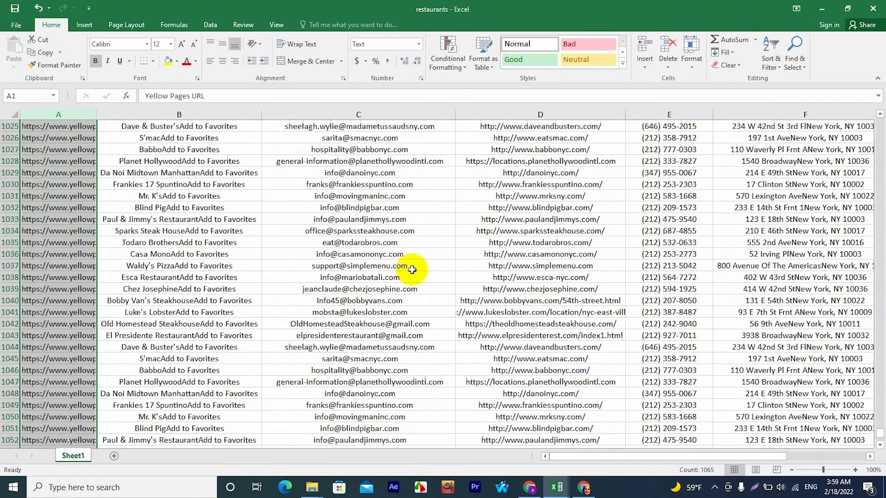
pyautogui.scroll(14, 513, 298)
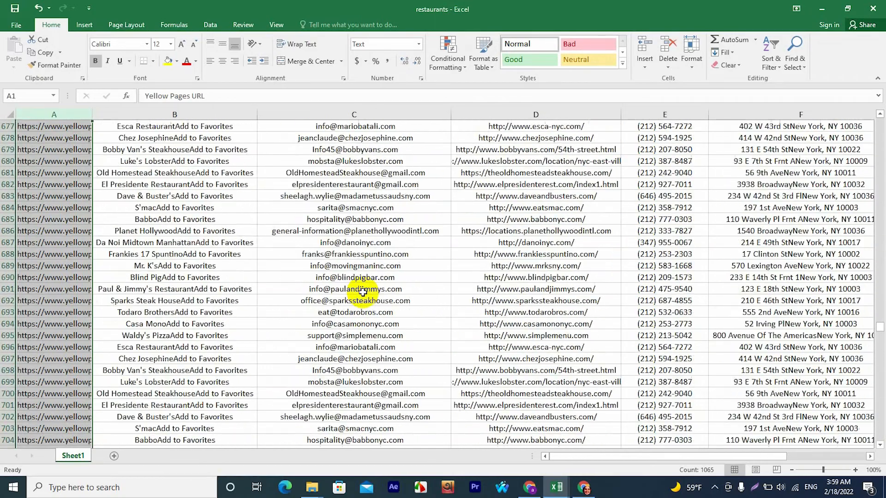
pyautogui.scroll(20, 363, 292)
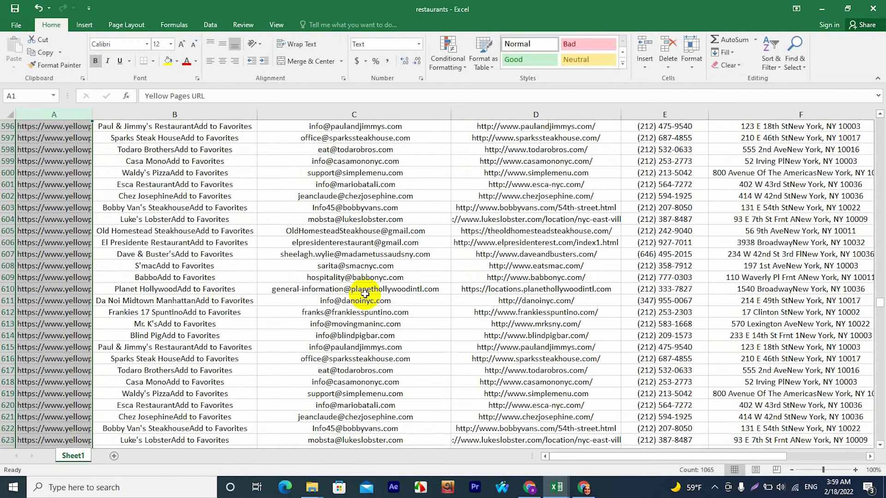
pyautogui.scroll(14, 365, 294)
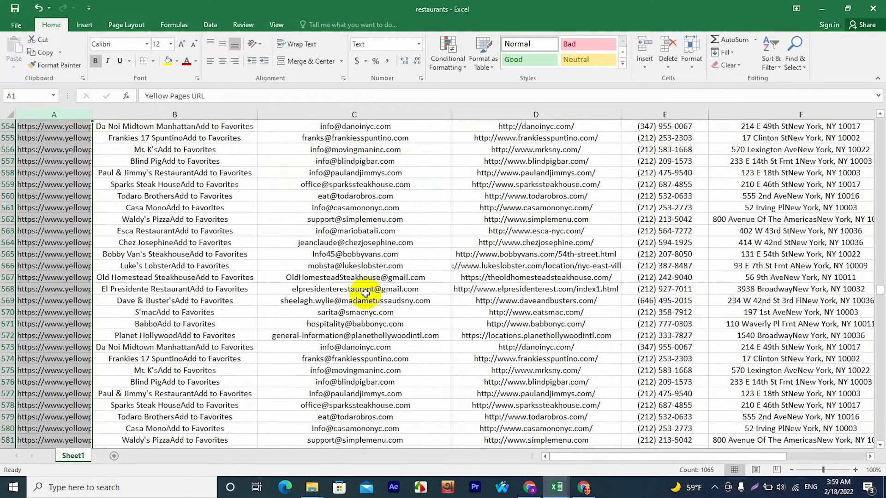
pyautogui.scroll(4, 366, 293)
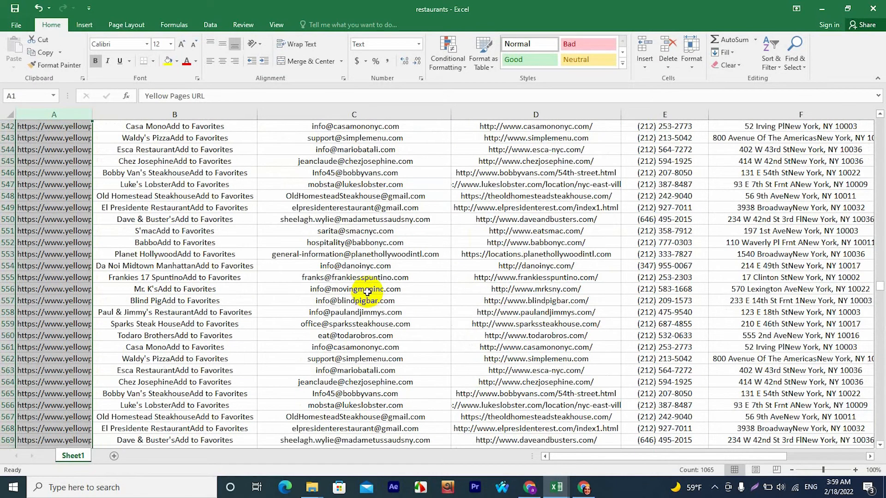
pyautogui.scroll(20, 385, 291)
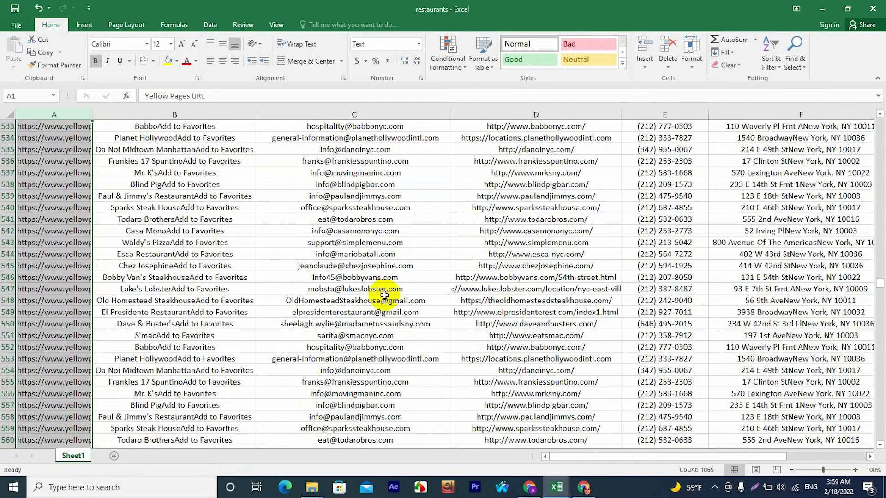
pyautogui.scroll(20, 384, 297)
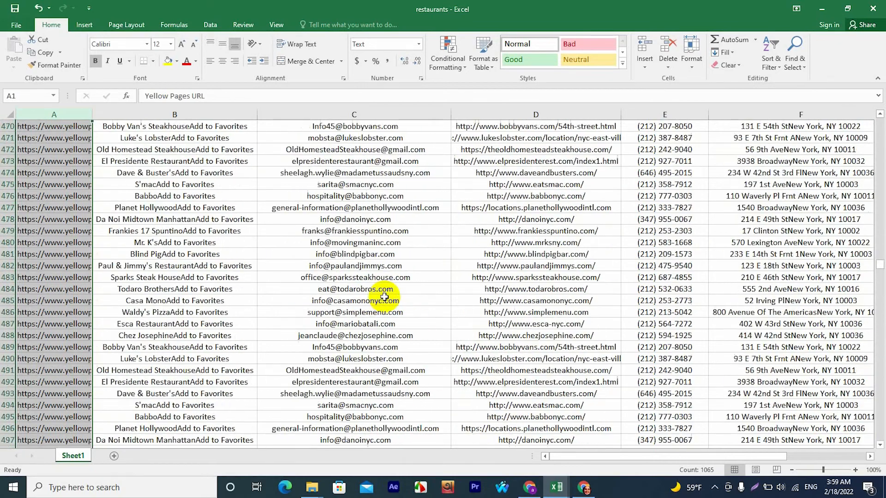
pyautogui.scroll(18, 384, 297)
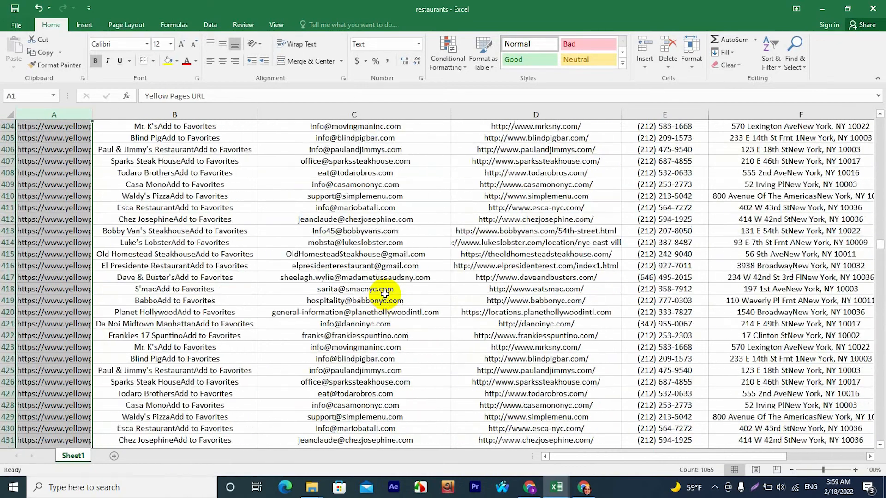
pyautogui.scroll(19, 373, 289)
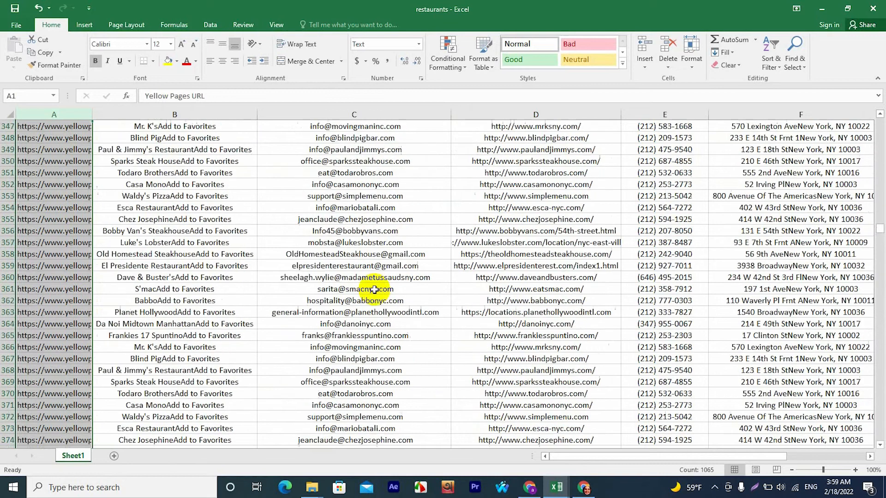
pyautogui.scroll(20, 373, 289)
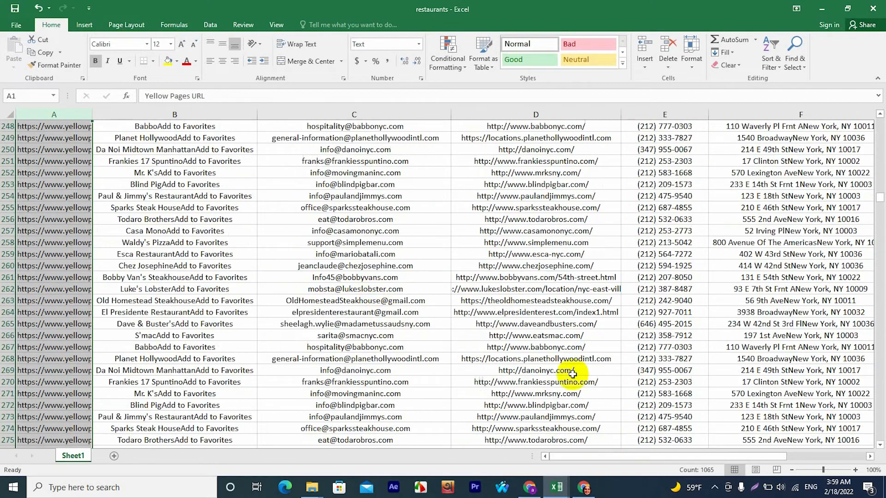
# Switch to Chrome, close the developer tools, and open The Real Yellow Pages site by searching Google for "yp".
pyautogui.click(584, 488)
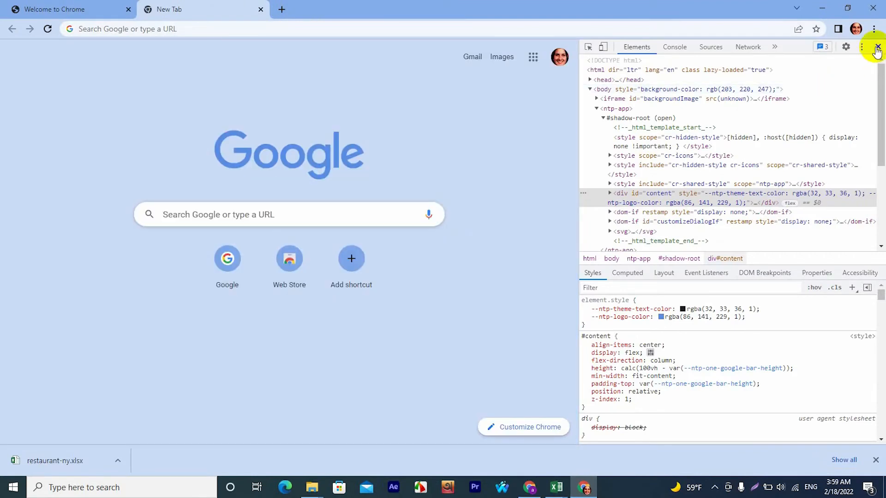
pyautogui.click(877, 47)
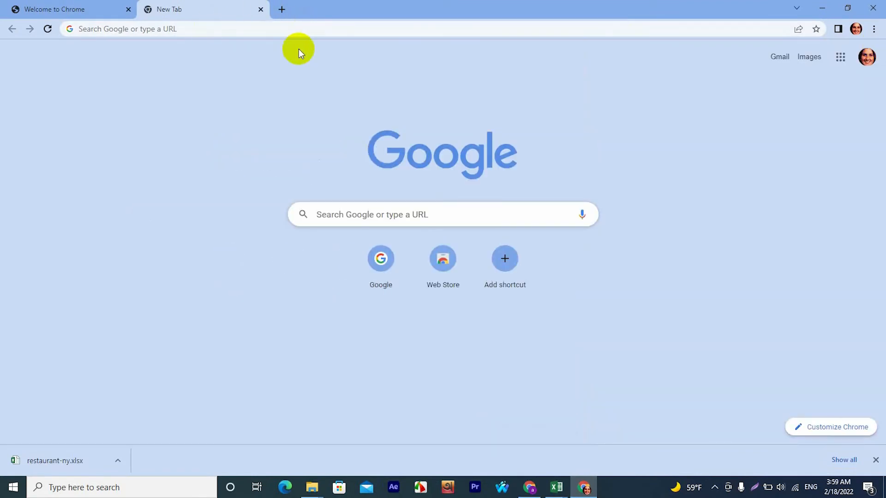
pyautogui.click(226, 27)
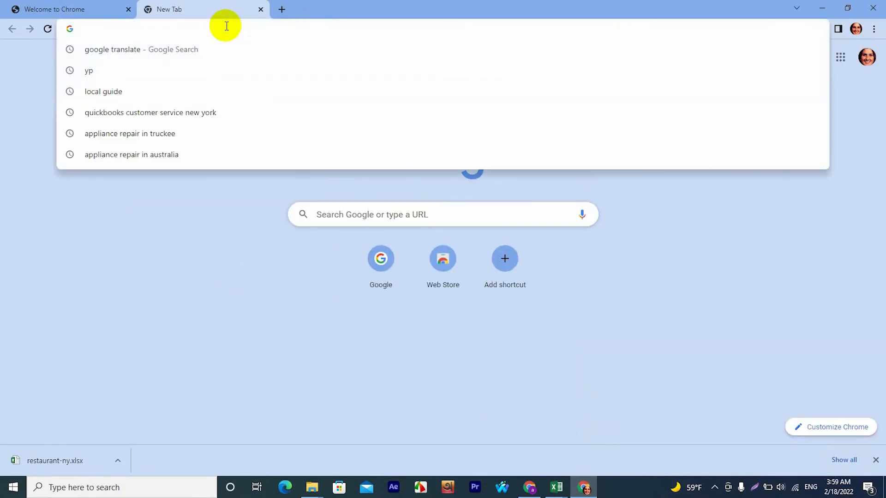
pyautogui.write('yp')
pyautogui.press('Return')
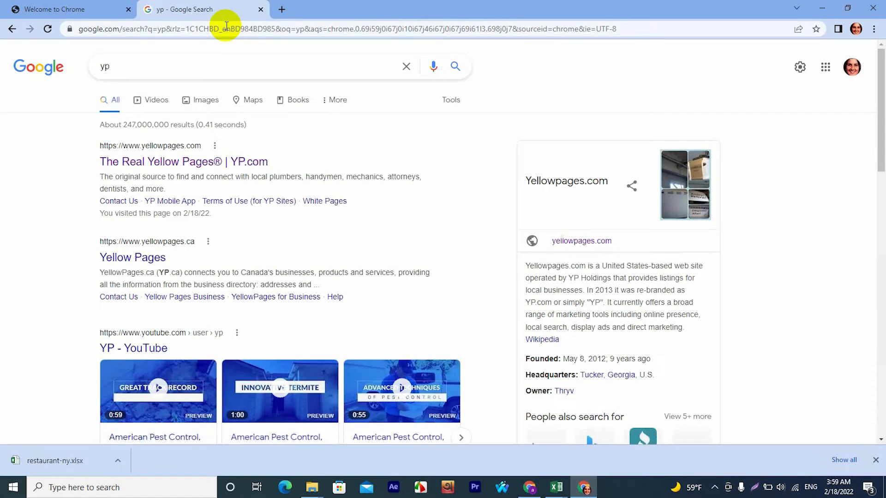
pyautogui.click(202, 161)
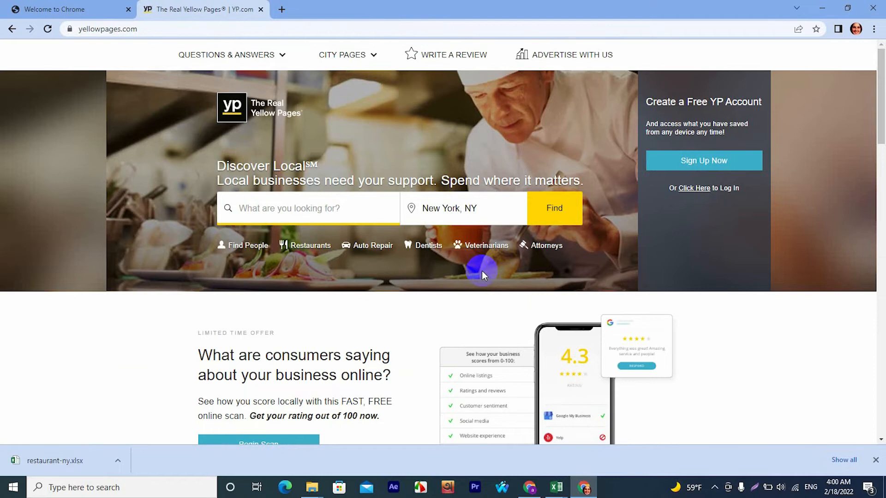
# Open the Restaurants category for New York, NY on the Yellow Pages home page.
pyautogui.scroll(-3, 433, 287)
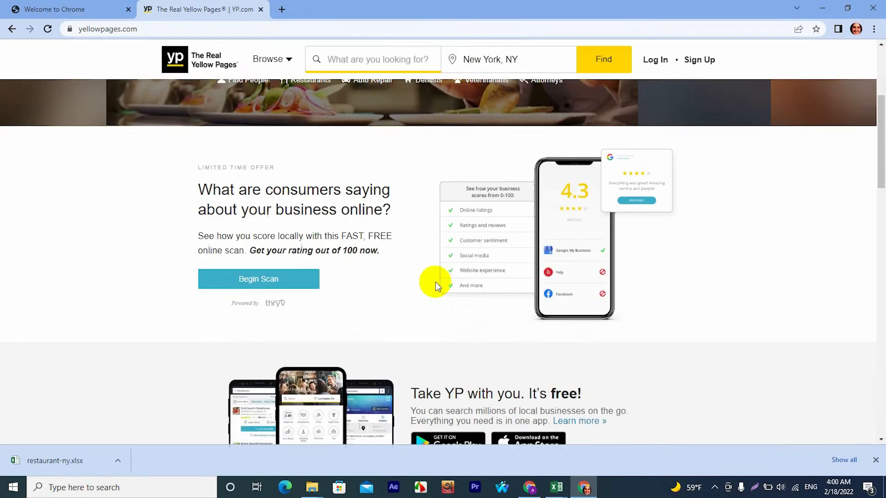
pyautogui.scroll(3, 436, 286)
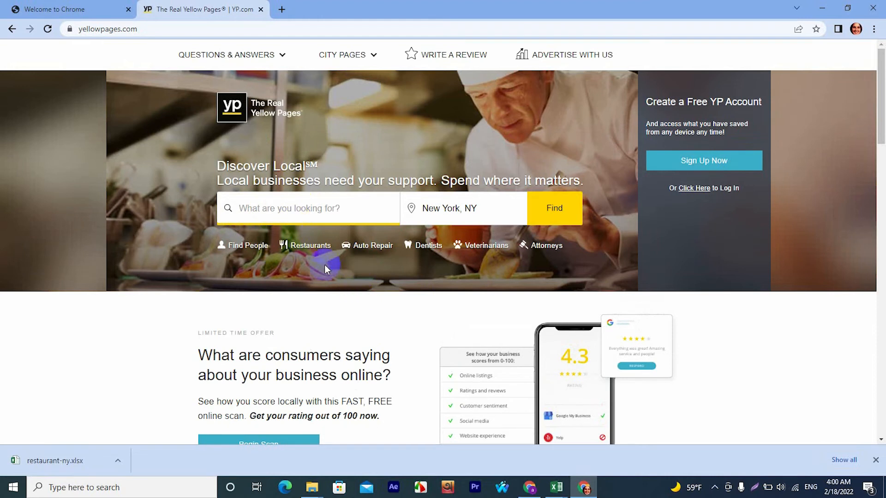
pyautogui.click(314, 248)
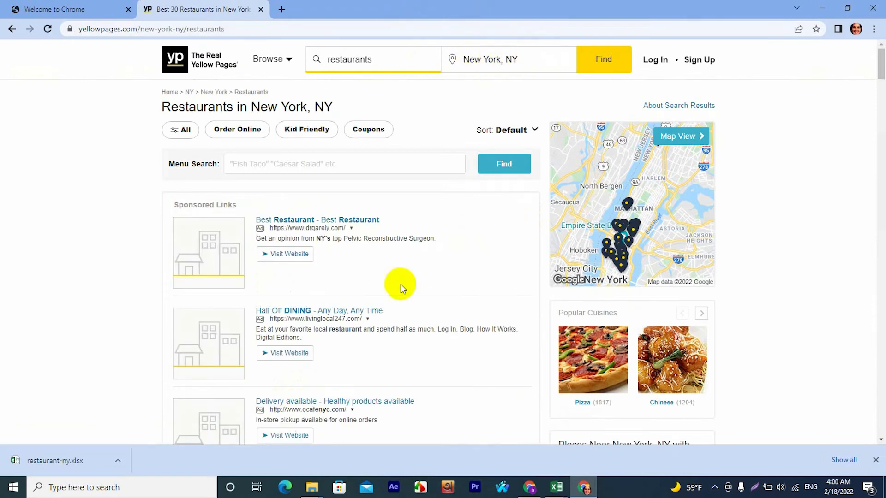
# Open the Mr. K's restaurant listing from the results in a new browser tab and show it.
pyautogui.scroll(-6, 295, 295)
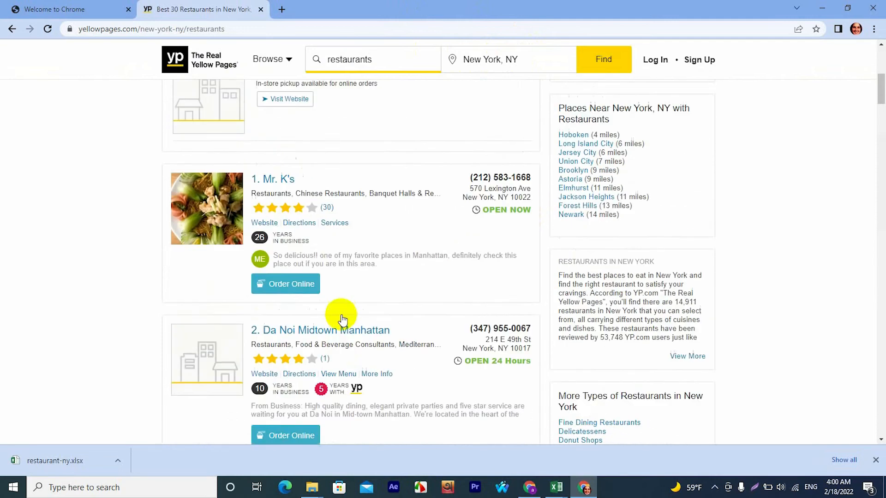
pyautogui.rightClick(285, 240)
pyautogui.click(304, 244)
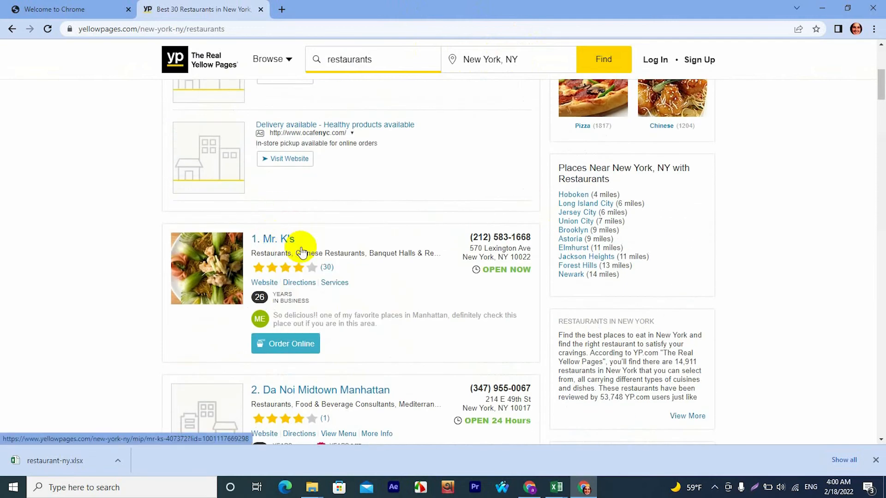
pyautogui.click(290, 9)
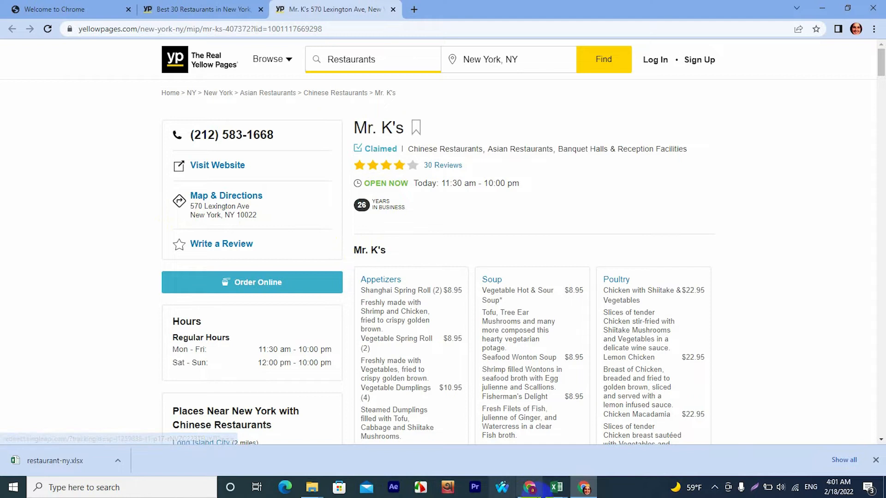
# Switch to the other Chrome window and review the Reoon YellowPages Scraper page's data fields, features and pricing.
pyautogui.click(529, 489)
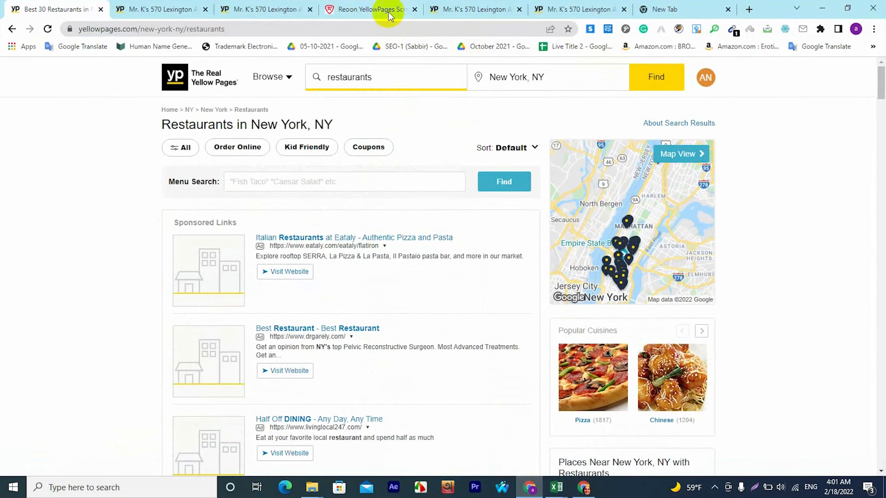
pyautogui.click(389, 9)
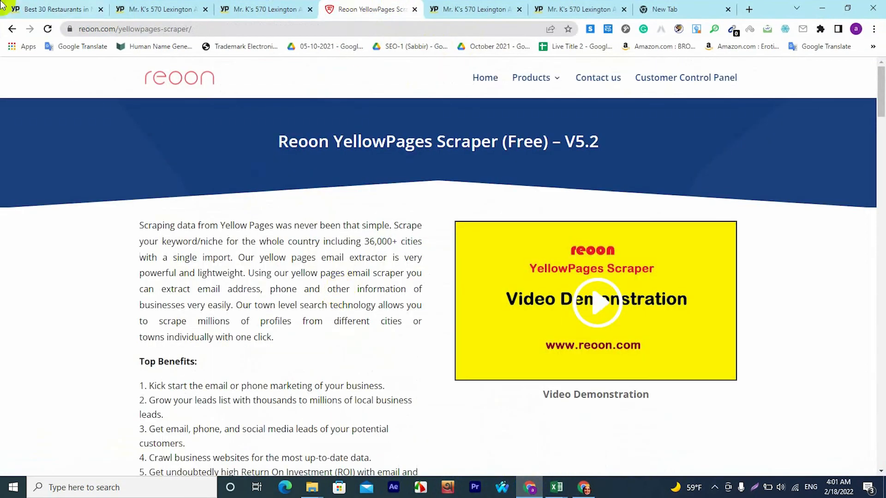
pyautogui.scroll(-20, 336, 291)
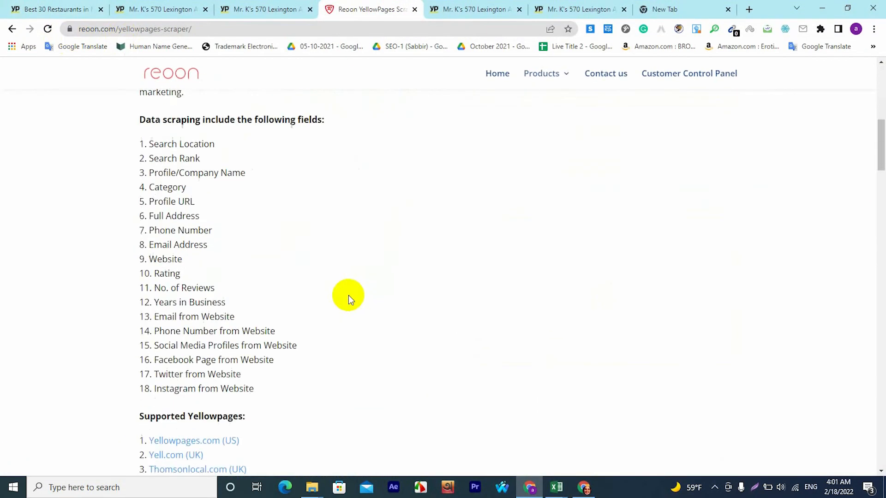
pyautogui.scroll(-15, 367, 305)
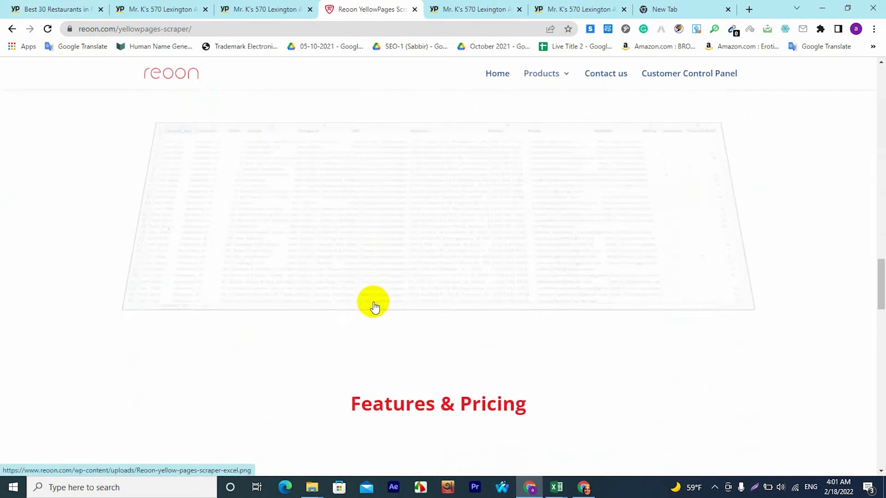
pyautogui.scroll(7, 380, 295)
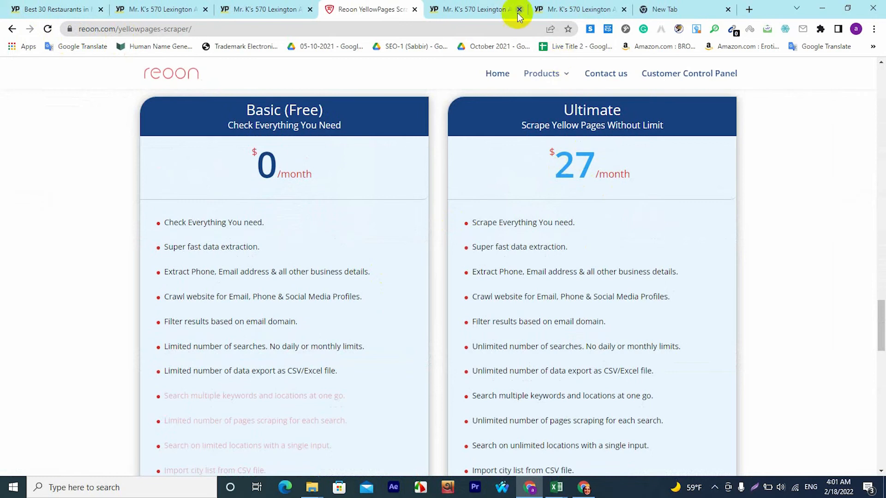
pyautogui.click(550, 8)
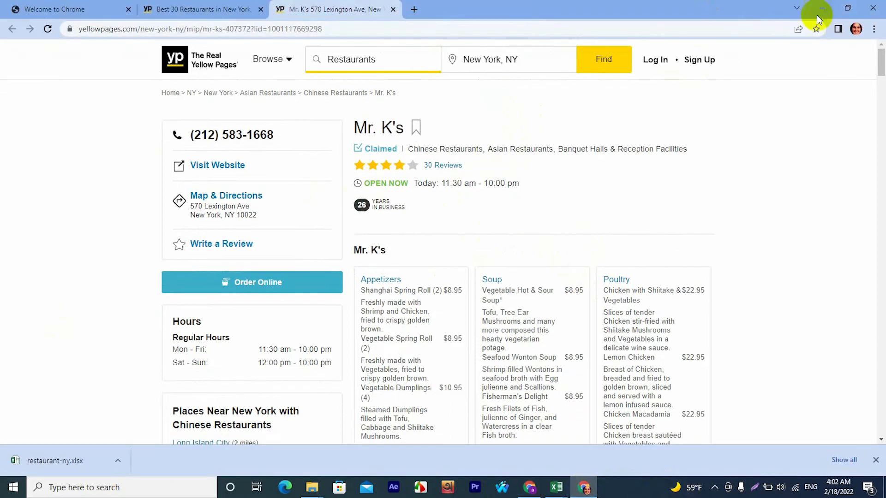
# Open Chrome's Extensions management page in a new tab of the window with the Yellow Pages restaurant results.
pyautogui.click(413, 9)
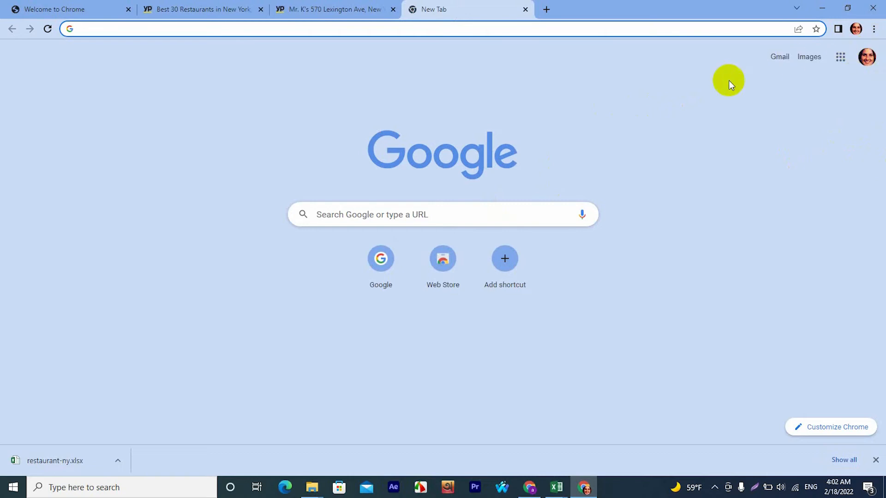
pyautogui.click(874, 30)
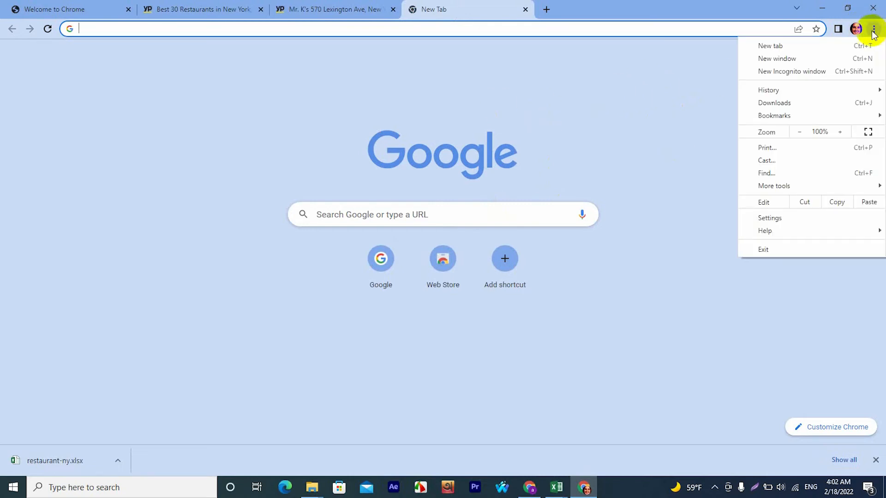
pyautogui.moveTo(774, 189)
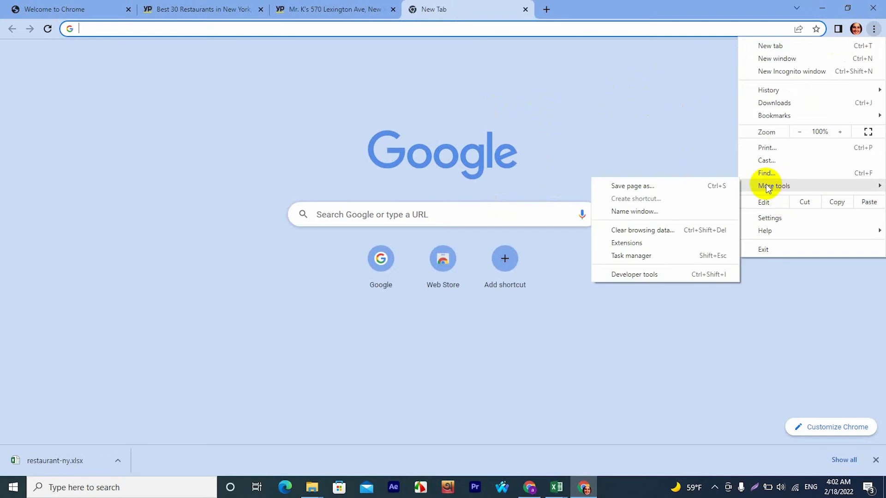
pyautogui.click(618, 243)
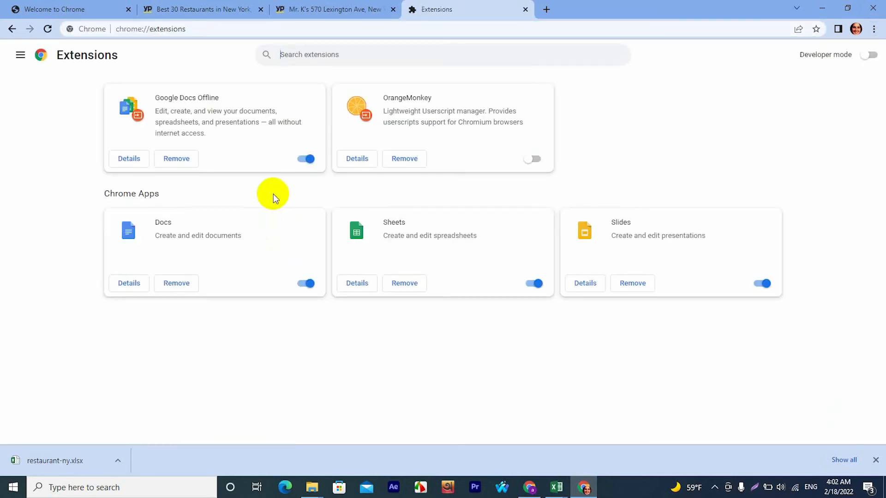
# Open the Chrome Web Store from the Extensions page and search it for "web scrapper".
pyautogui.click(875, 460)
pyautogui.click(20, 55)
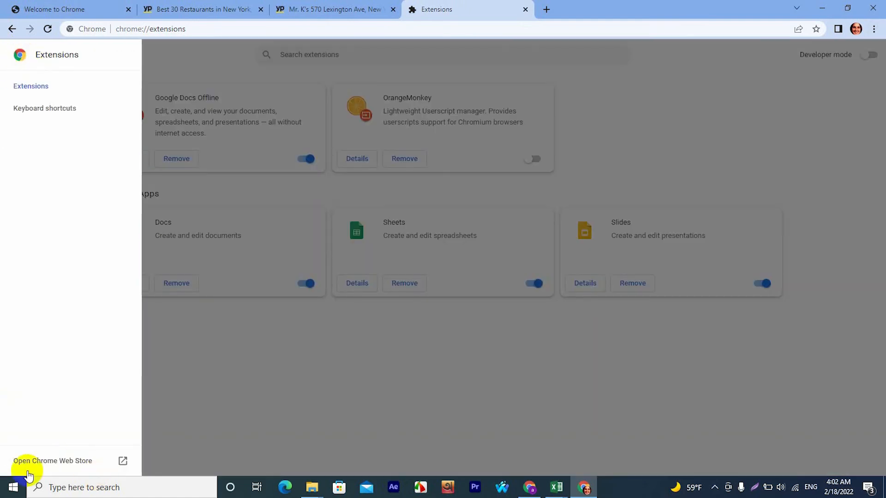
pyautogui.click(73, 461)
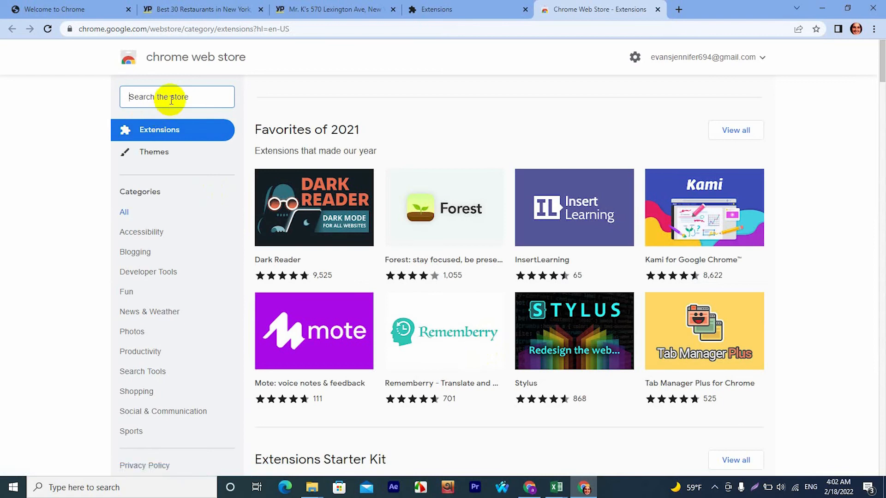
pyautogui.write('web sc')
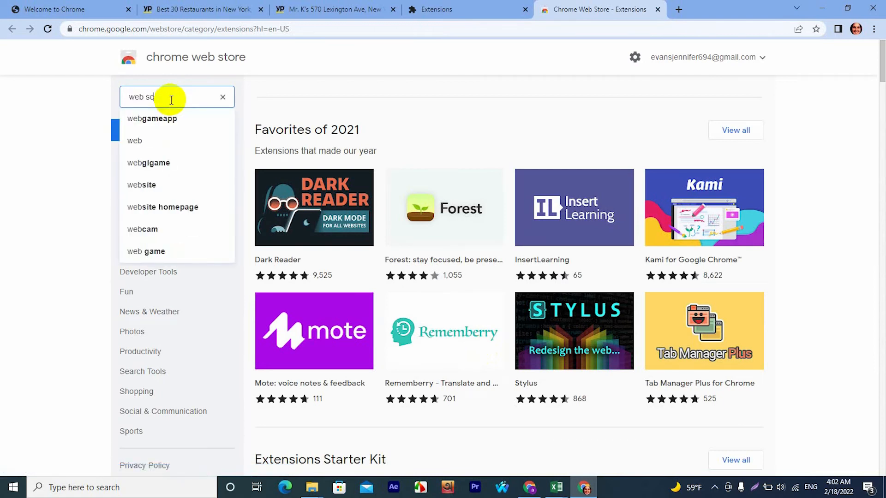
pyautogui.write('rapper')
pyautogui.press('Return')
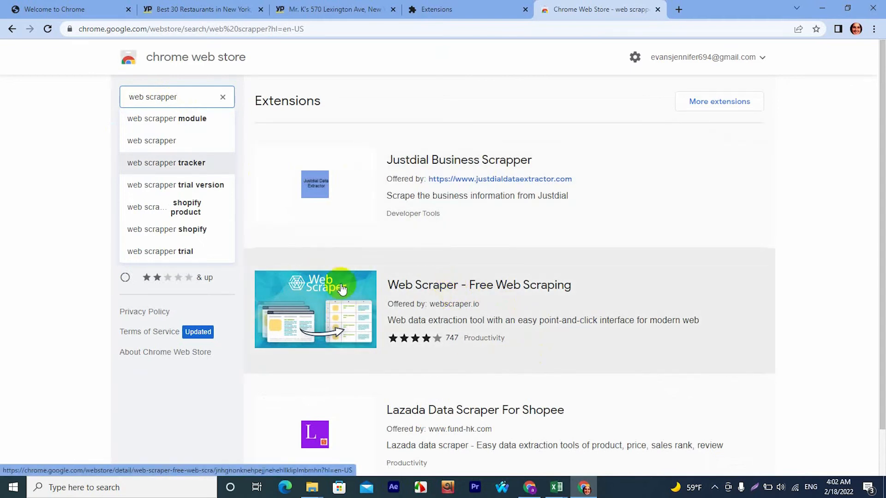
# Add the "Web Scraper - Free Web Scraping" extension by webscraper.io to Chrome.
pyautogui.click(440, 291)
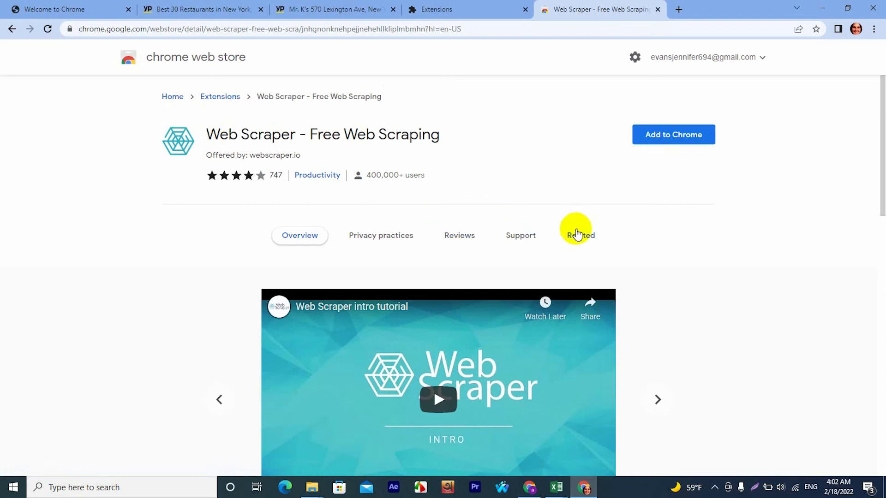
pyautogui.click(674, 141)
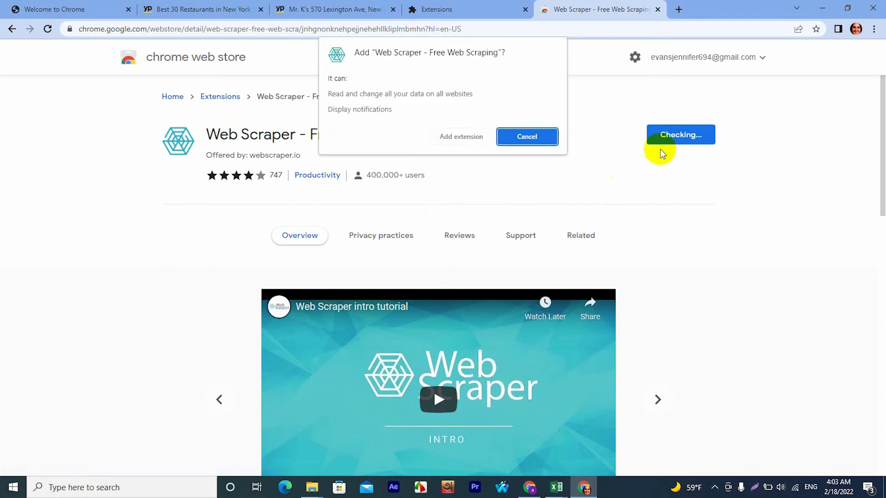
pyautogui.click(477, 140)
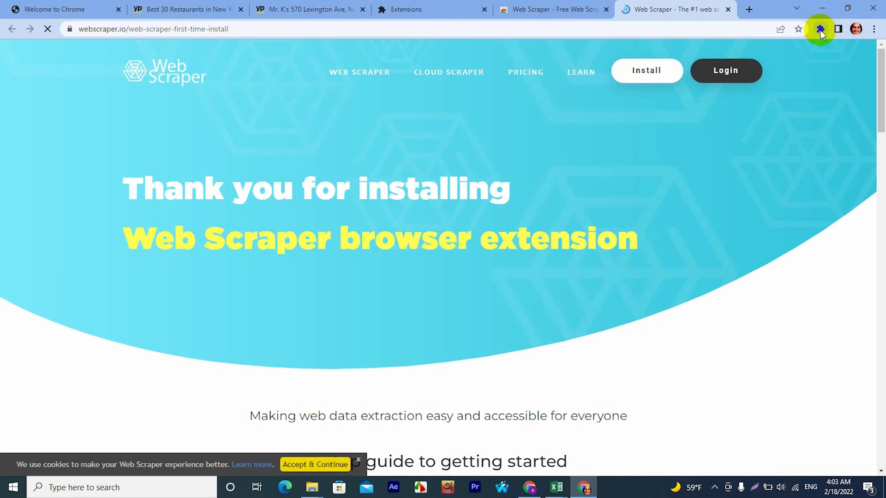
# Pin the Web Scraper extension so its icon stays beside the address bar.
pyautogui.click(820, 29)
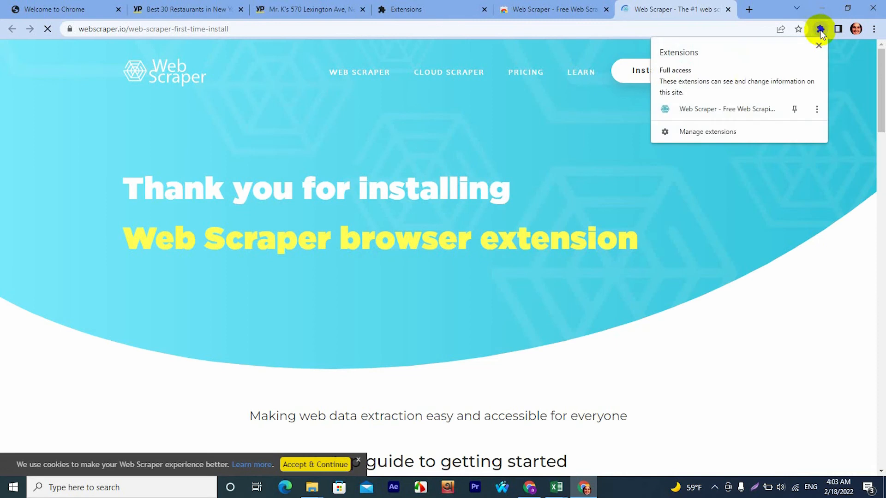
pyautogui.click(794, 110)
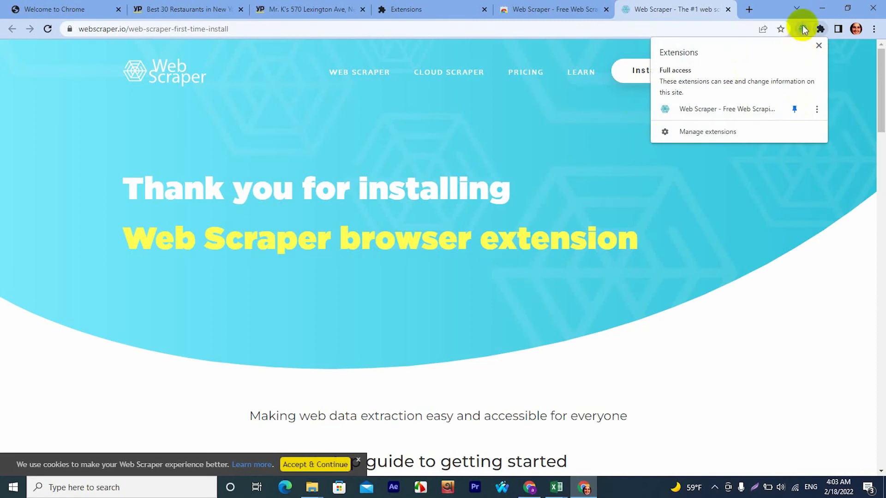
pyautogui.click(794, 109)
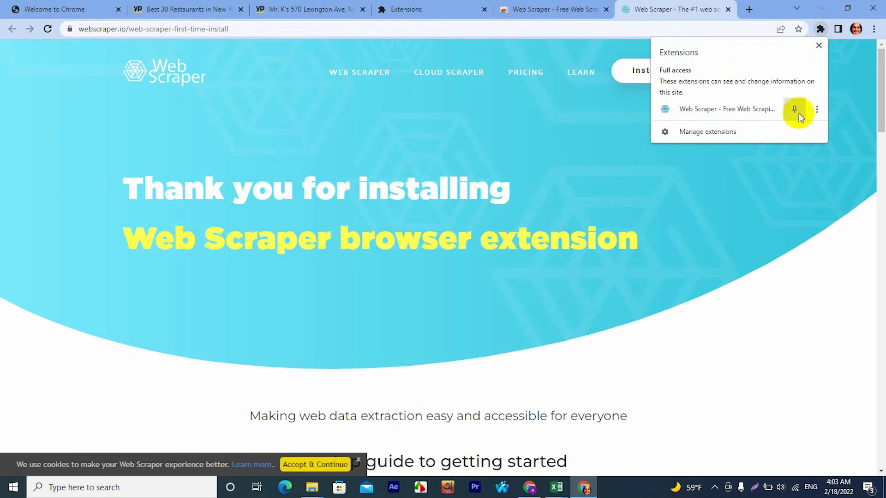
pyautogui.click(796, 111)
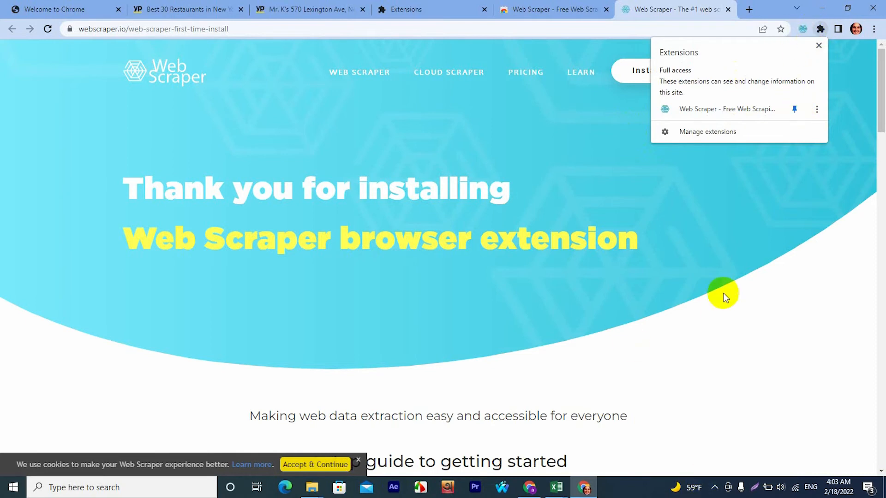
pyautogui.click(720, 211)
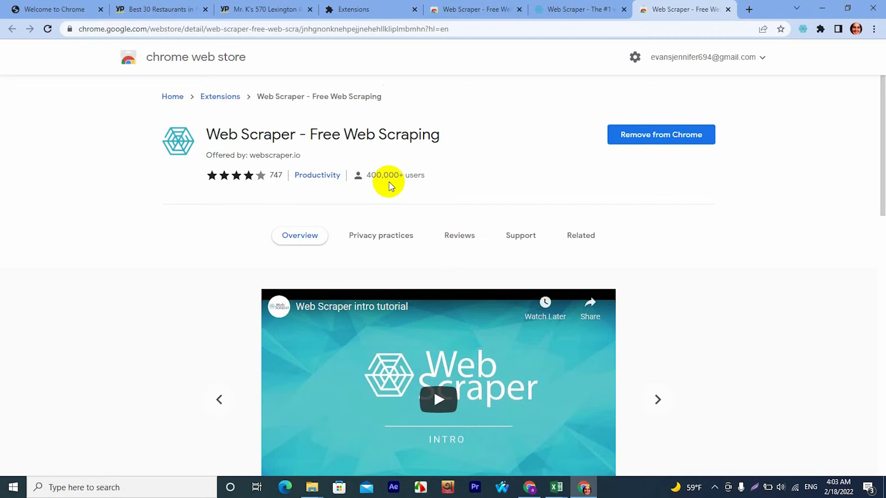
# Return to the Yellow Pages results for restaurants in New York, NY and look through the listings.
pyautogui.click(169, 6)
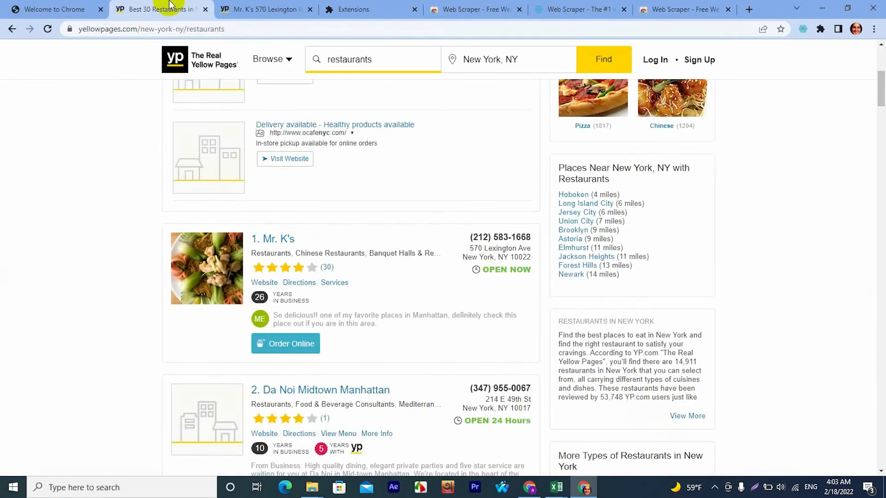
pyautogui.scroll(5, 369, 295)
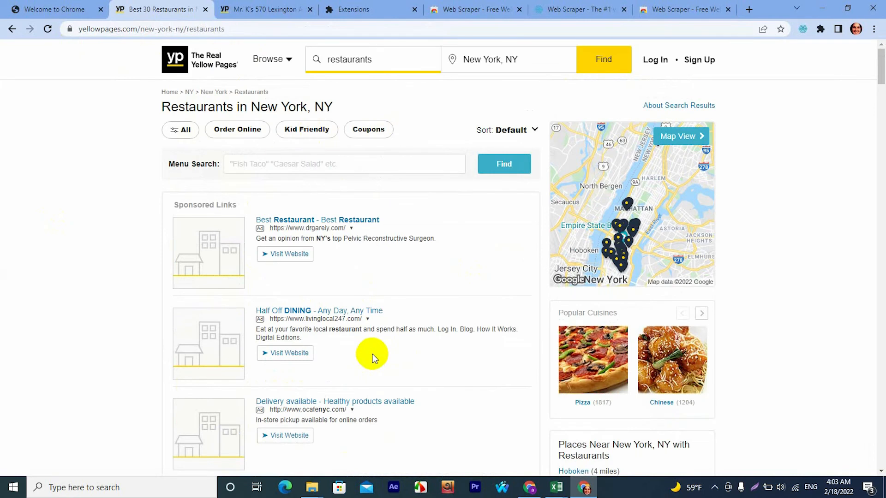
pyautogui.scroll(-5, 466, 364)
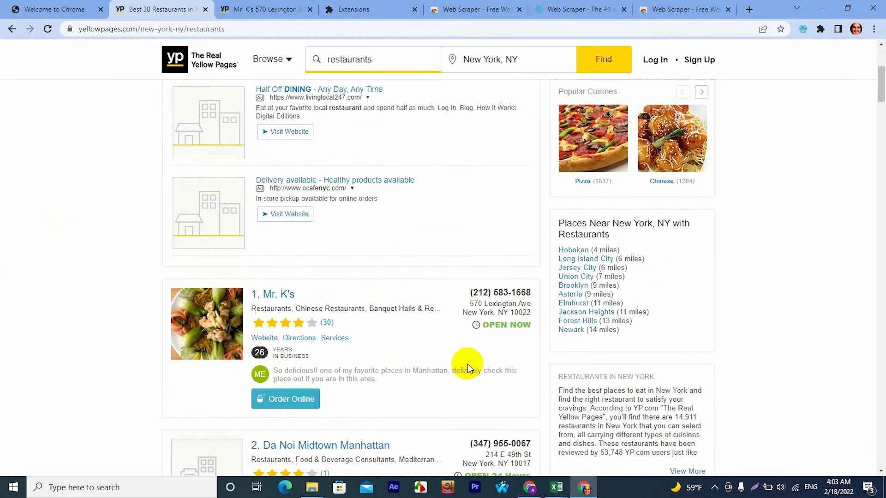
pyautogui.scroll(-5, 466, 364)
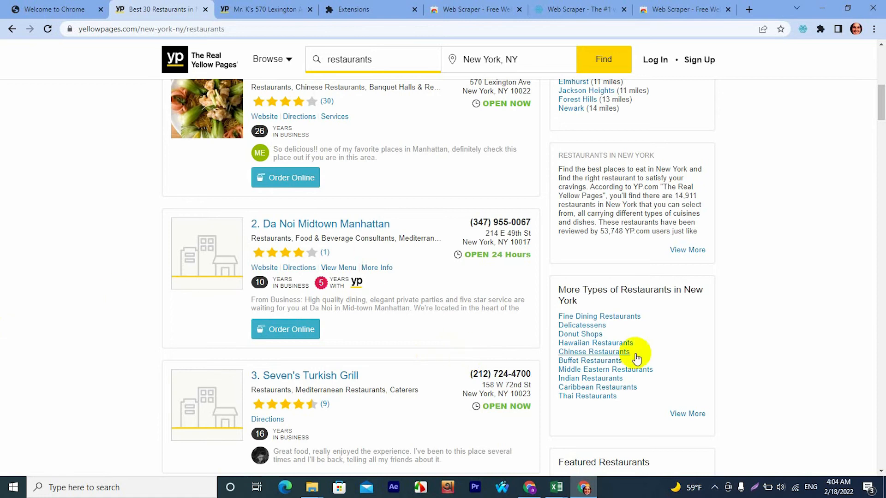
pyautogui.scroll(1, 578, 359)
pyautogui.scroll(9, 536, 346)
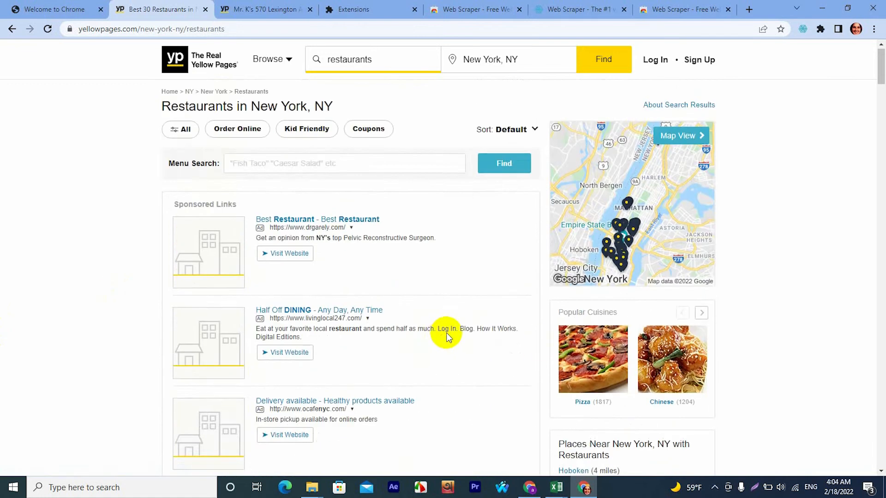
pyautogui.scroll(-8, 449, 341)
pyautogui.scroll(4, 449, 341)
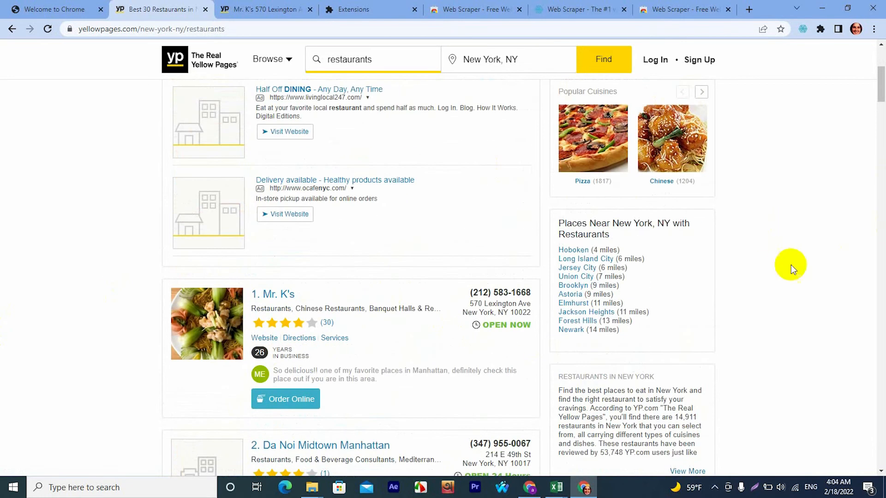
# Open the developer tools for the Yellow Pages restaurant results and set their dock side to Dock to bottom.
pyautogui.rightClick(765, 209)
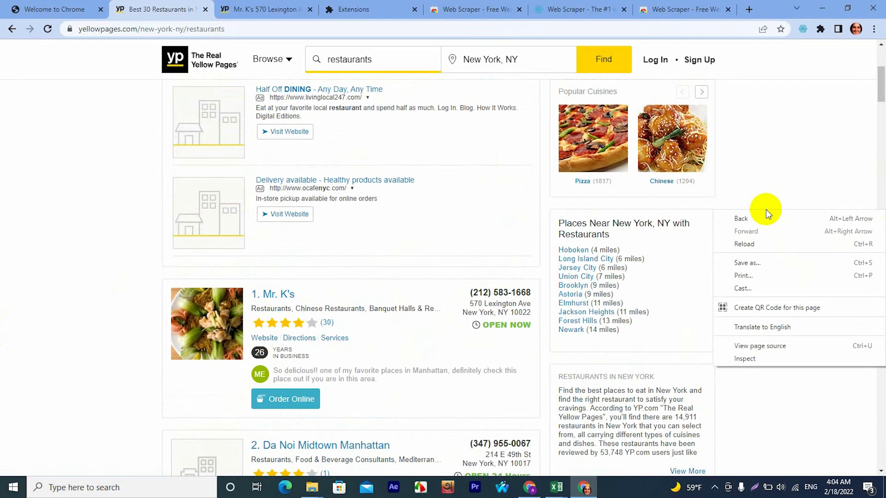
pyautogui.click(747, 357)
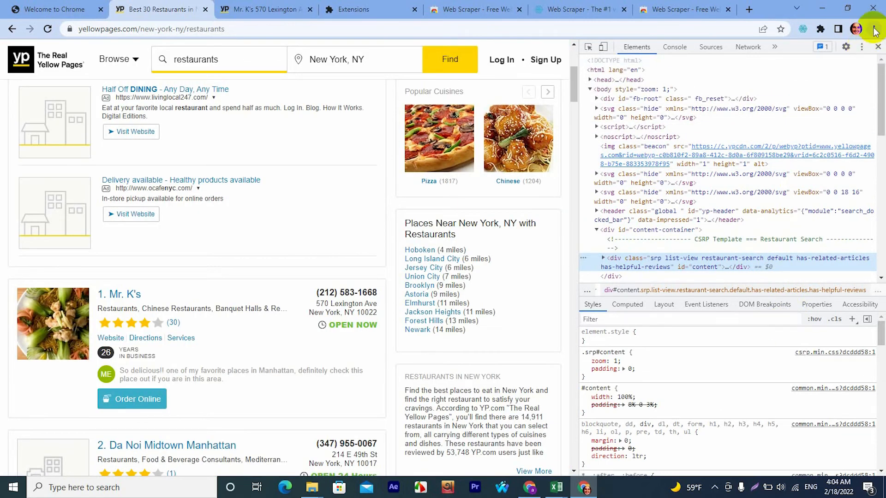
pyautogui.click(862, 48)
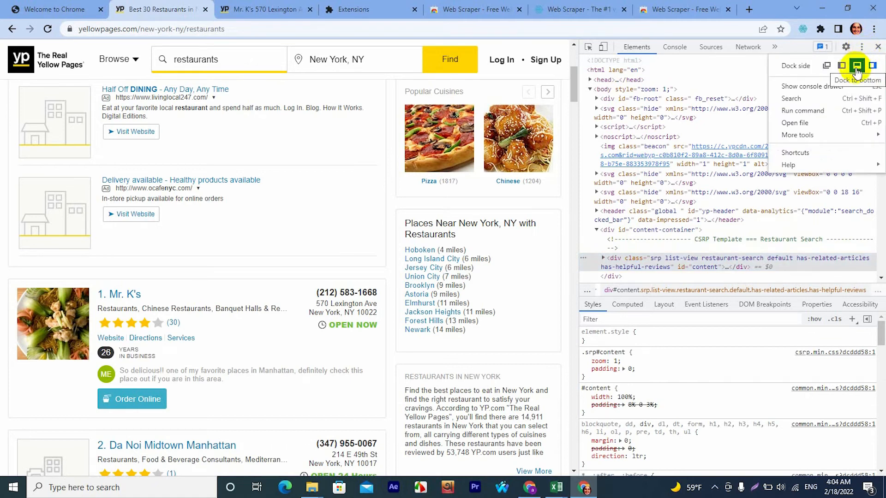
pyautogui.click(856, 68)
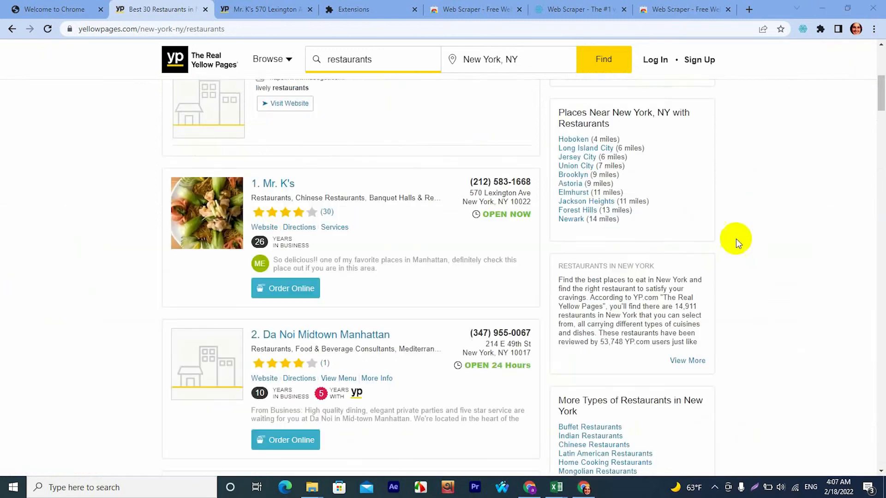
# Inspect the restaurant results page again and show the Web Scraper tool within the developer tools.
pyautogui.rightClick(750, 221)
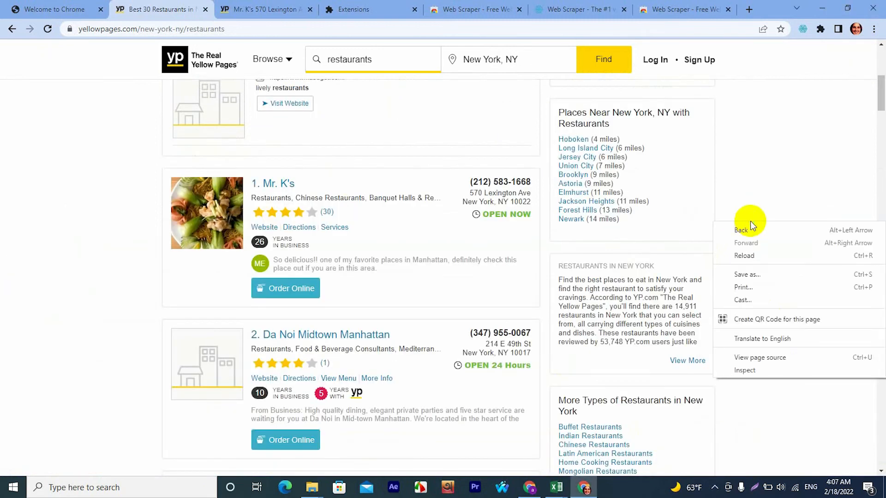
pyautogui.click(742, 371)
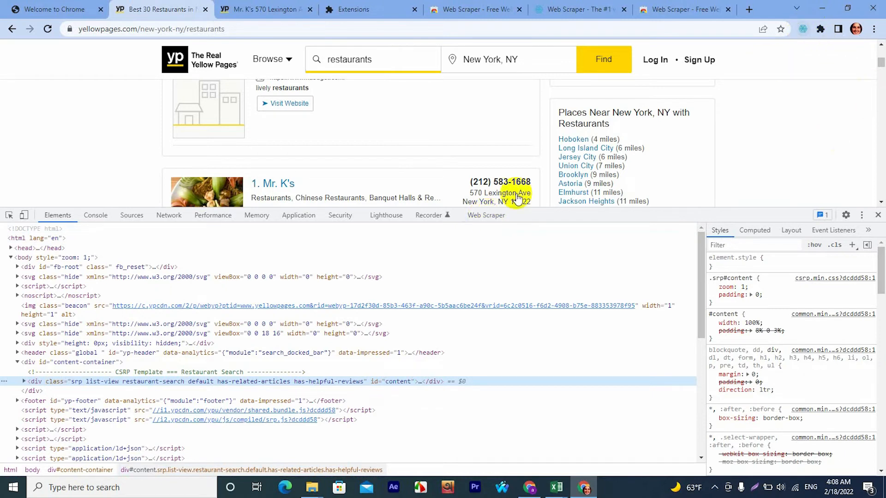
pyautogui.click(487, 218)
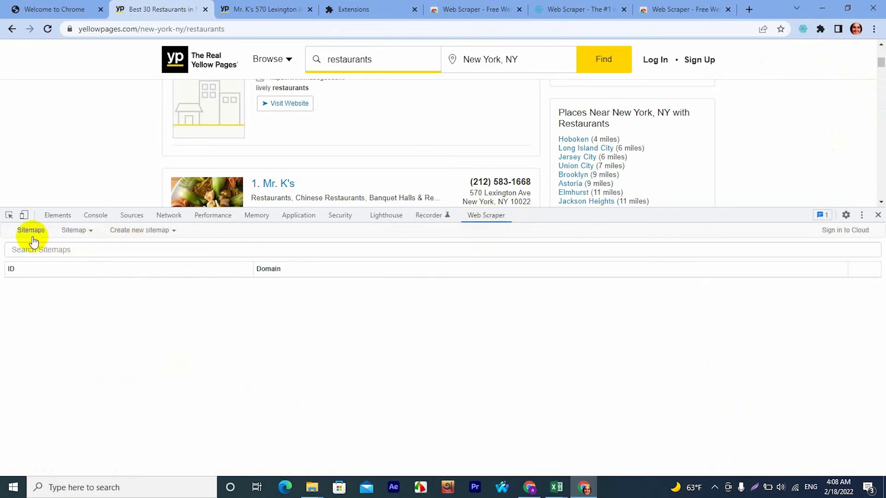
pyautogui.click(174, 232)
pyautogui.click(146, 248)
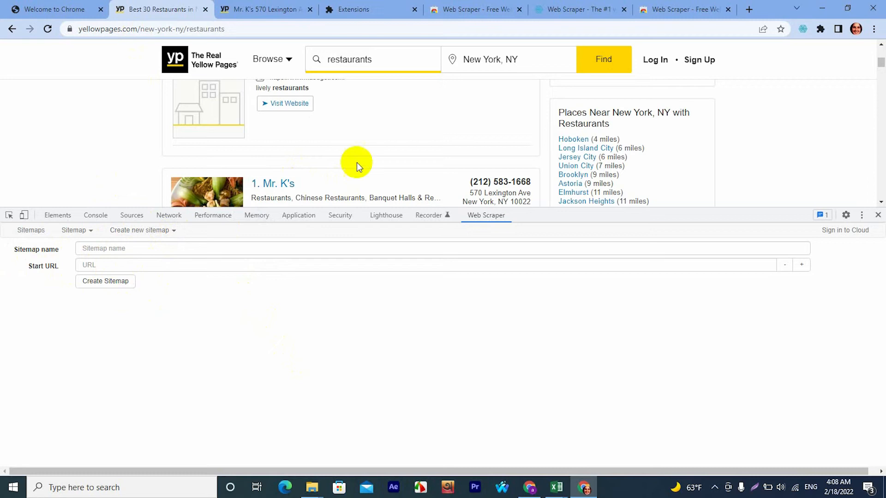
pyautogui.scroll(3, 390, 166)
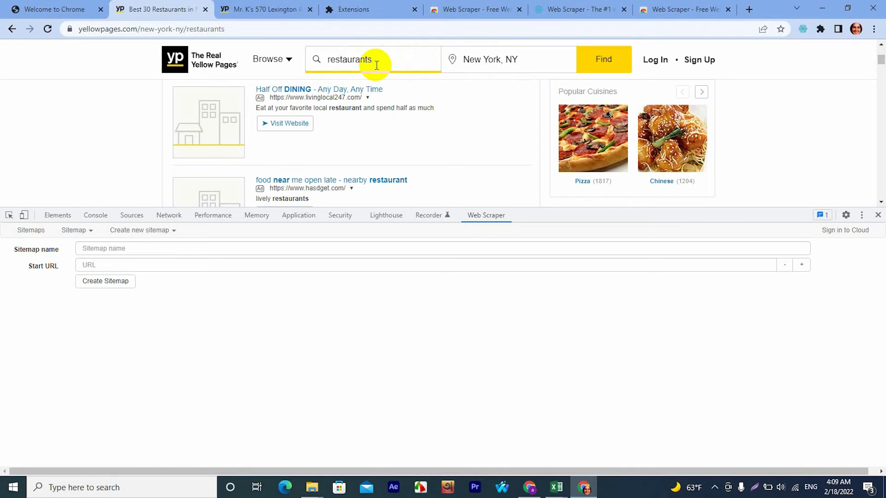
pyautogui.click(133, 27)
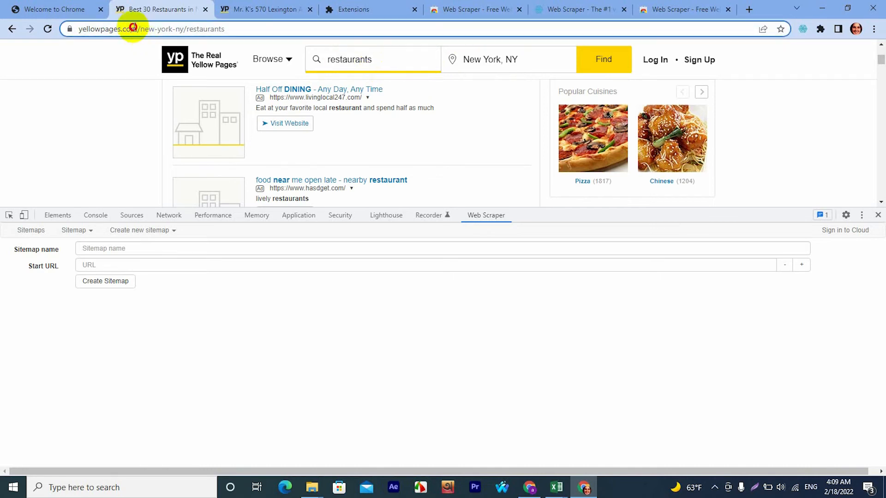
pyautogui.rightClick(133, 26)
pyautogui.click(164, 91)
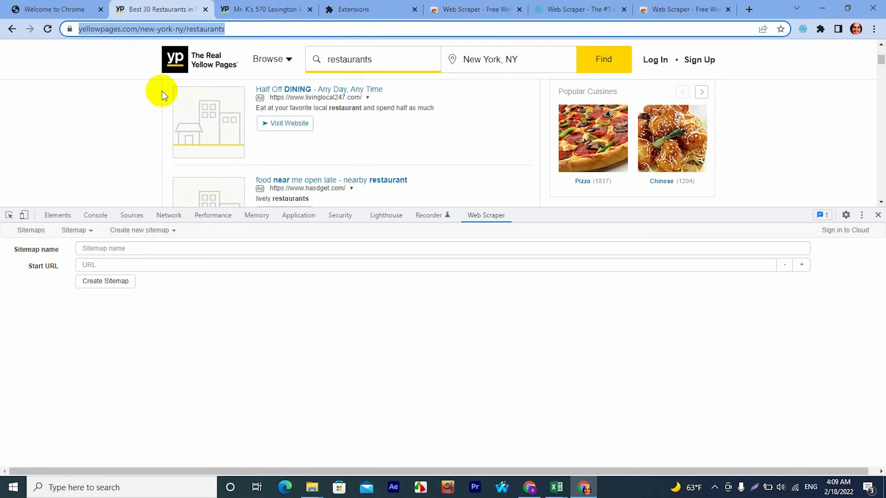
pyautogui.click(101, 267)
pyautogui.hotkey('ctrl', 'v')
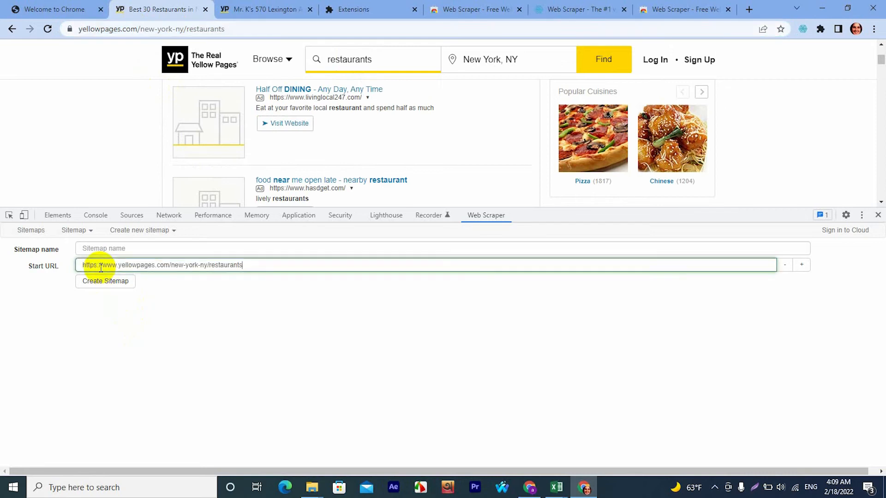
pyautogui.click(108, 249)
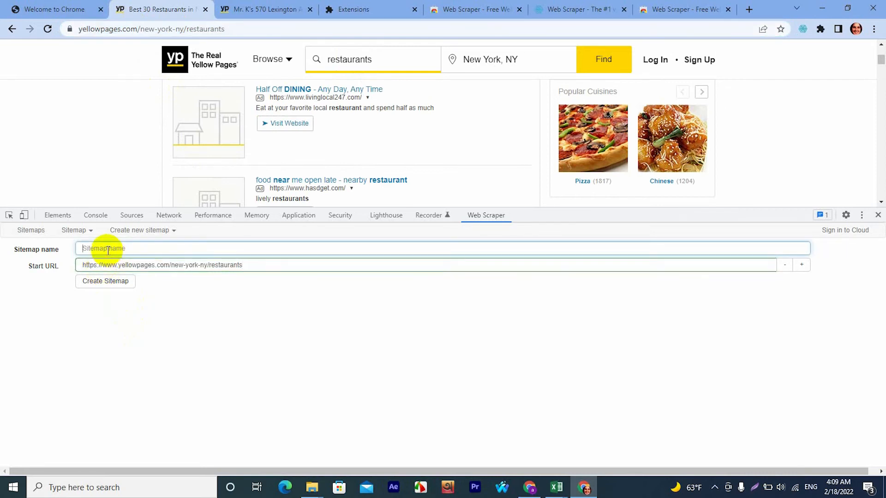
pyautogui.write('restaurantsny')
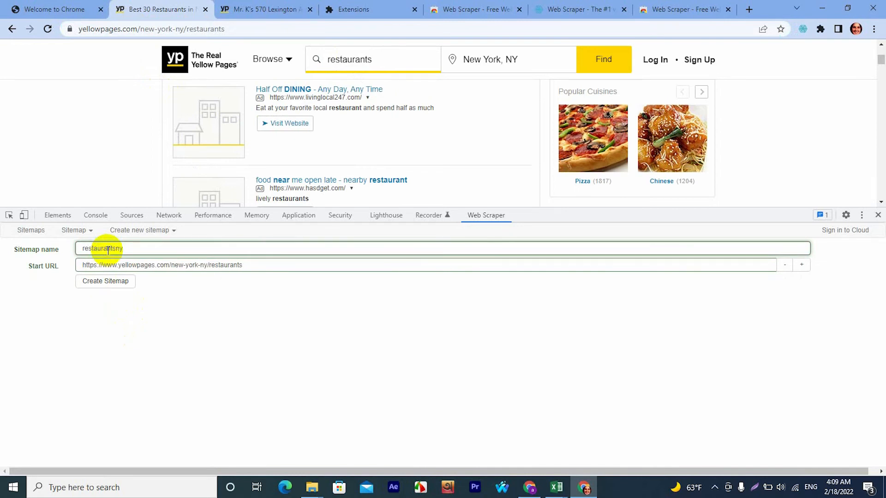
pyautogui.click(110, 282)
# Add a selector to the sitemap root with ID link, type Link and the Multiple option enabled.
pyautogui.click(32, 298)
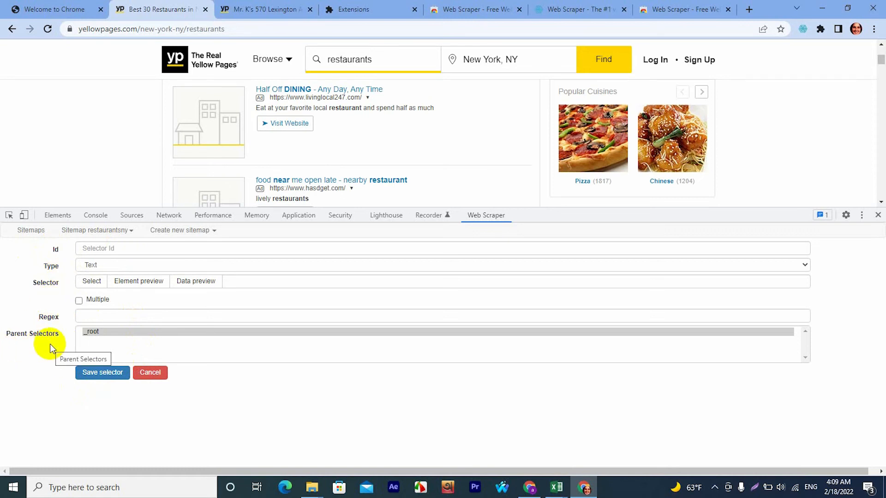
pyautogui.click(104, 246)
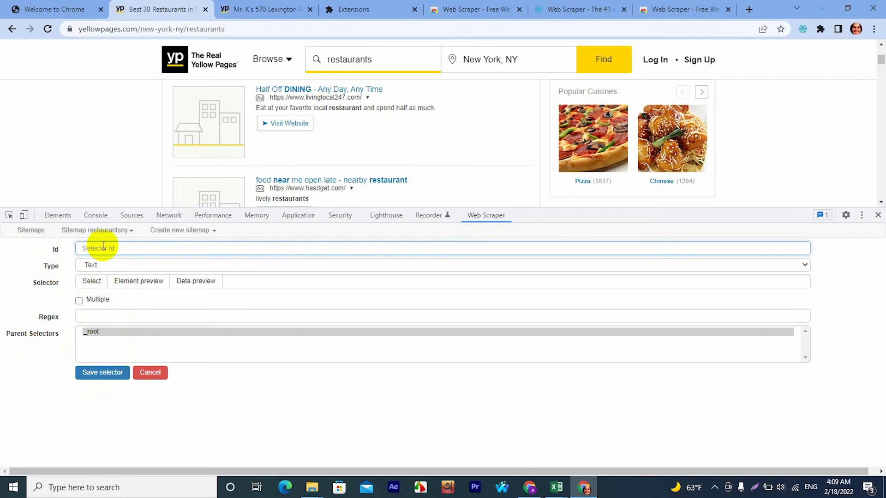
pyautogui.write('link')
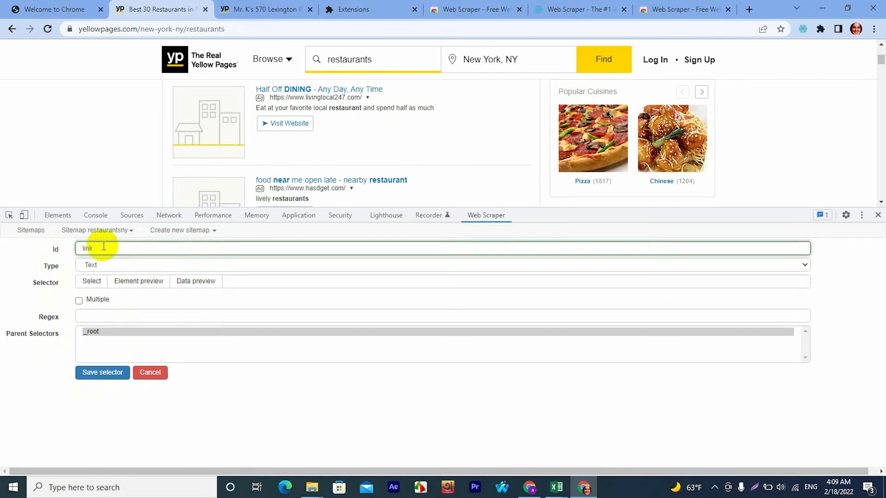
pyautogui.click(113, 266)
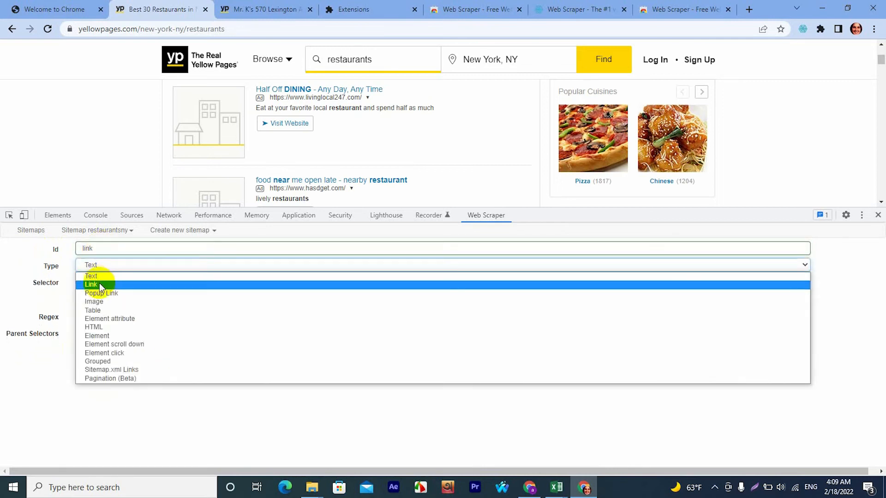
pyautogui.click(98, 284)
pyautogui.click(79, 301)
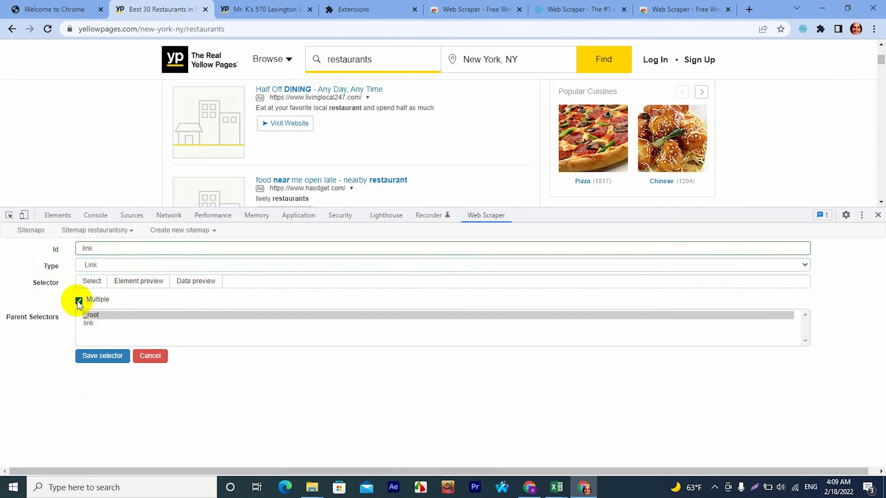
# Start element selection for the link selector and pick the name links of Mr. K's and Da Noi Midtown Manhattan.
pyautogui.click(92, 282)
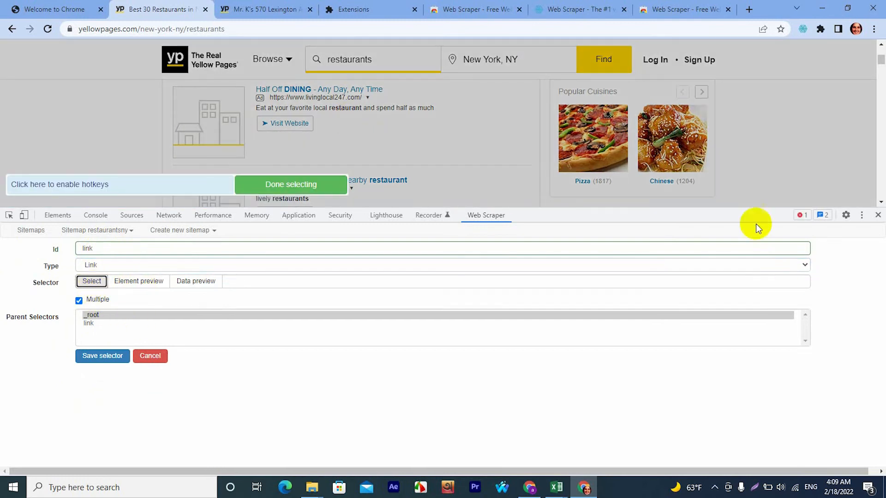
pyautogui.moveTo(748, 211); pyautogui.dragTo(769, 344)
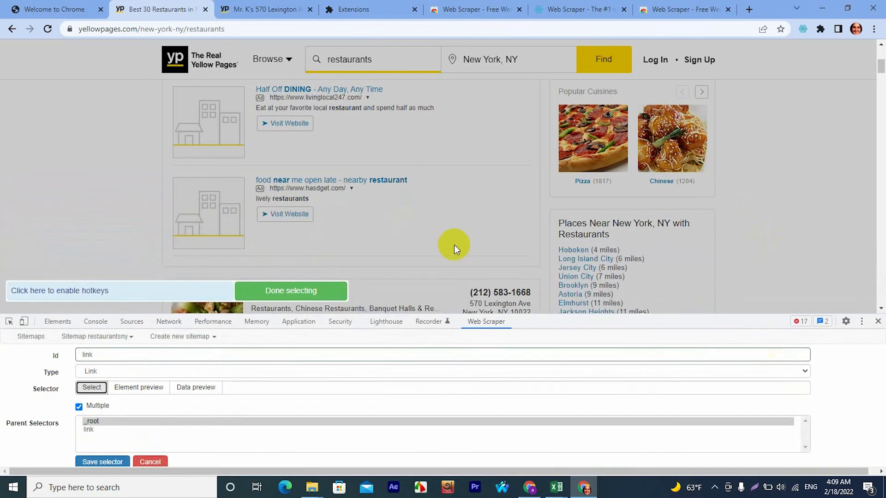
pyautogui.scroll(-2, 378, 226)
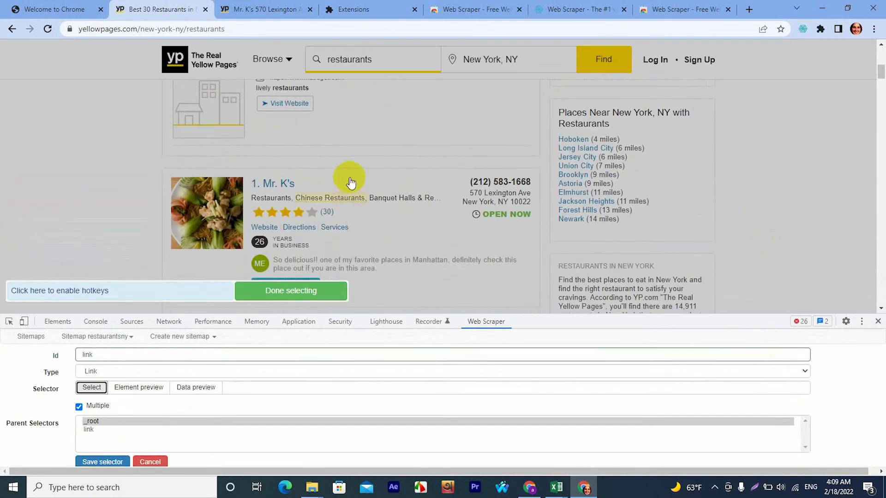
pyautogui.scroll(-1, 351, 183)
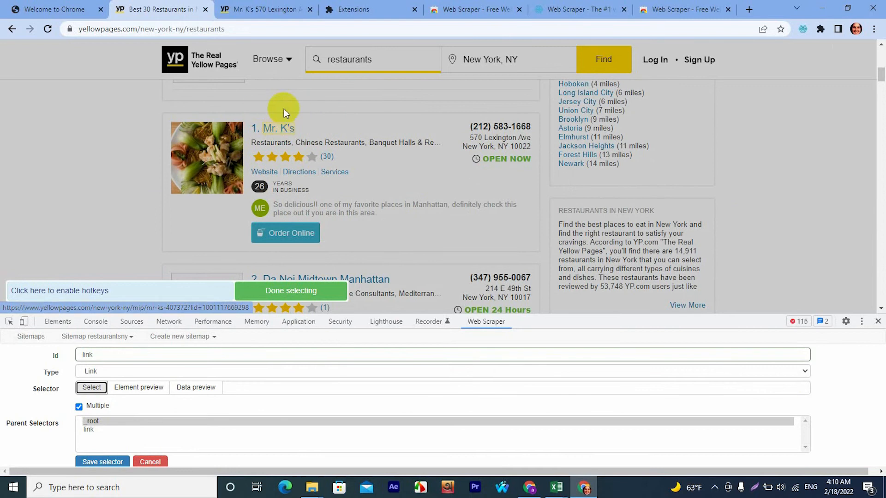
pyautogui.click(283, 132)
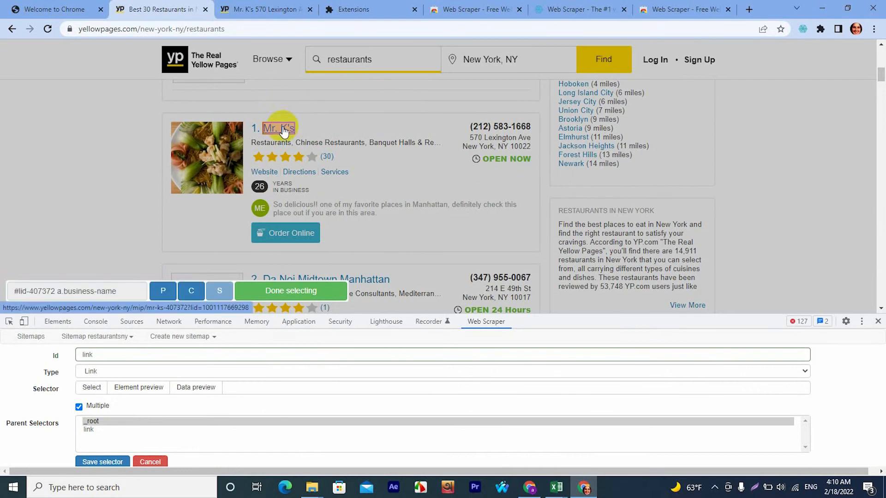
pyautogui.scroll(-2, 317, 154)
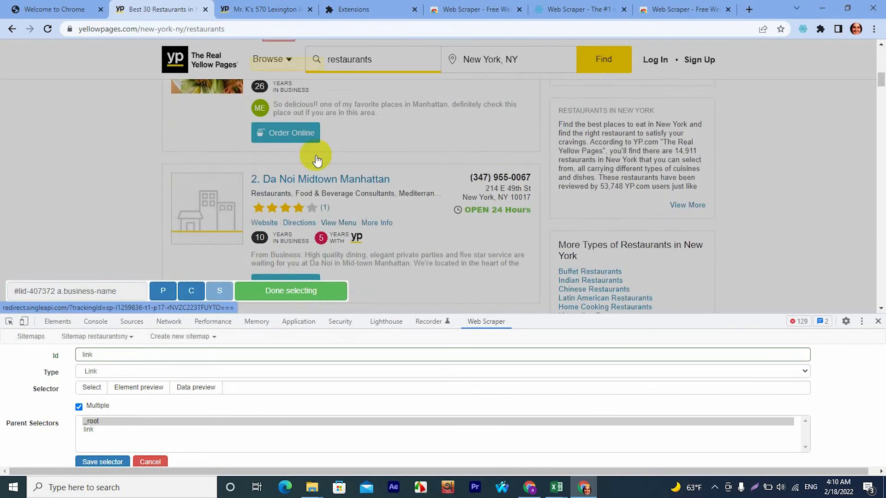
pyautogui.click(304, 171)
# Check down the results page that the selection covers the remaining restaurant names, through listing 30.
pyautogui.scroll(-5, 323, 184)
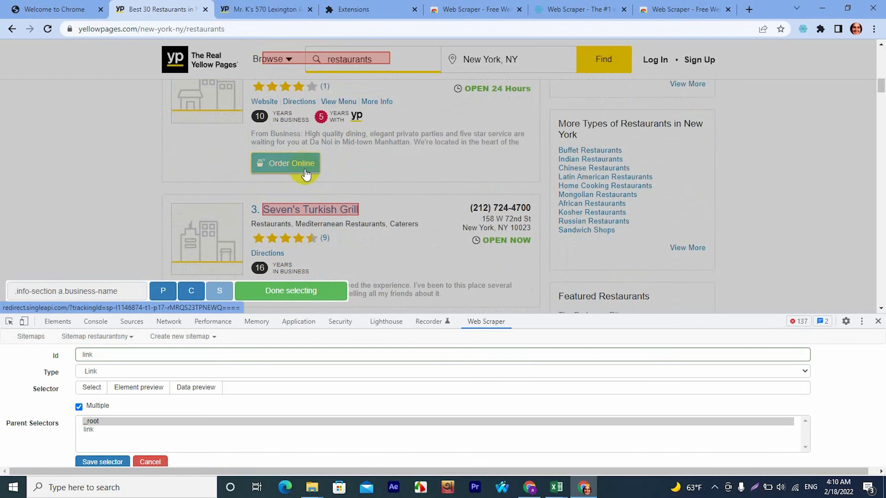
pyautogui.scroll(-9, 347, 194)
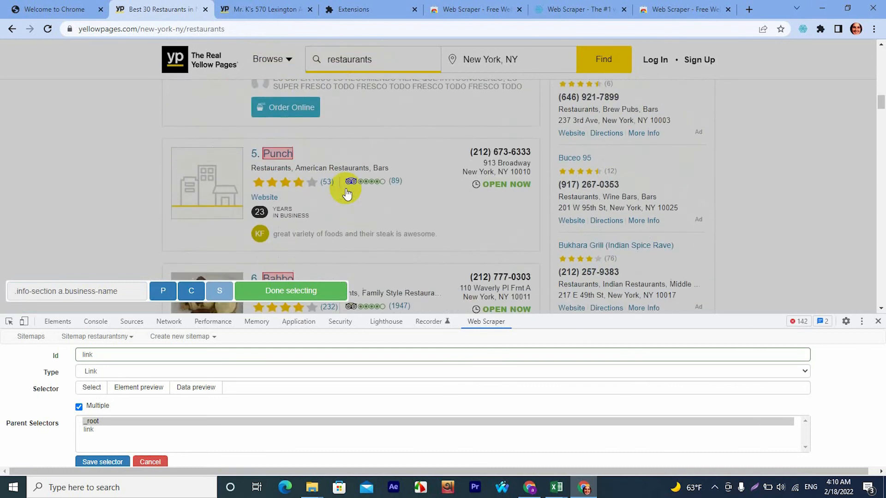
pyautogui.scroll(-14, 347, 193)
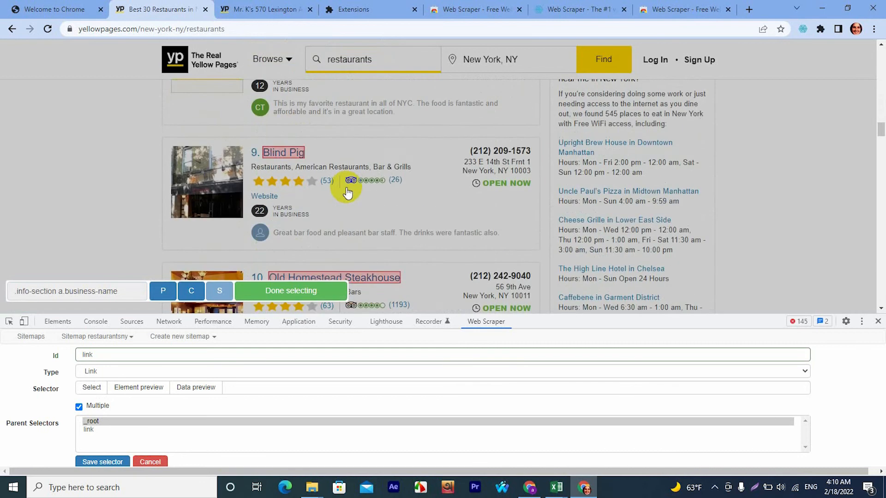
pyautogui.scroll(-15, 348, 193)
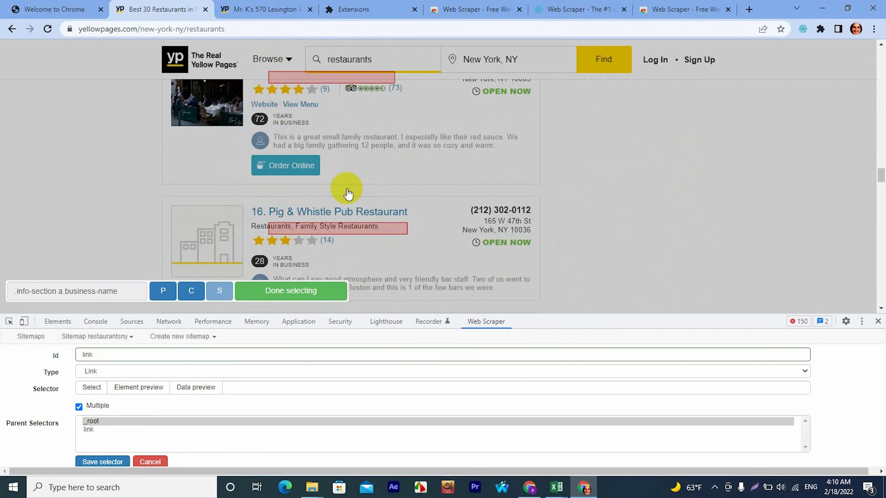
pyautogui.scroll(-15, 347, 194)
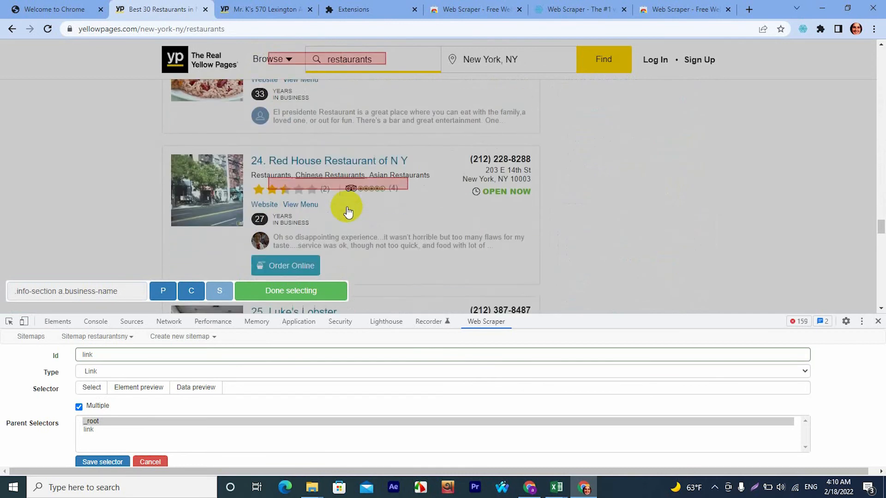
pyautogui.scroll(-6, 348, 215)
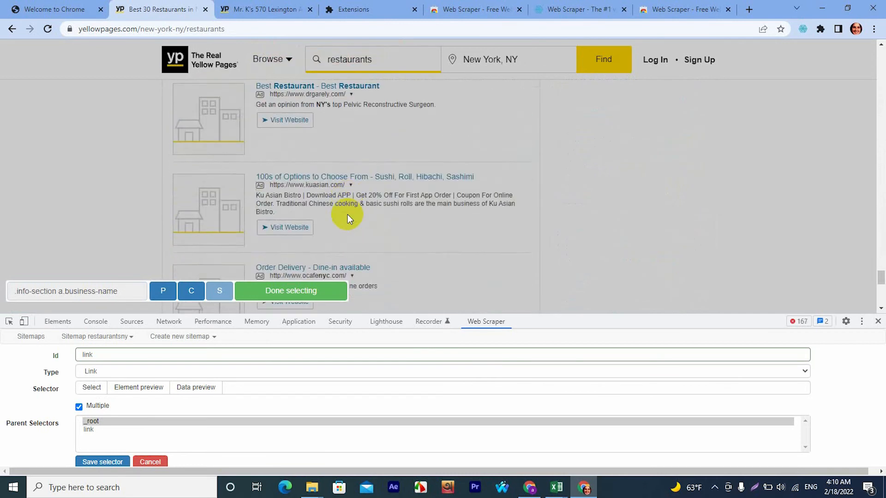
pyautogui.scroll(3, 347, 215)
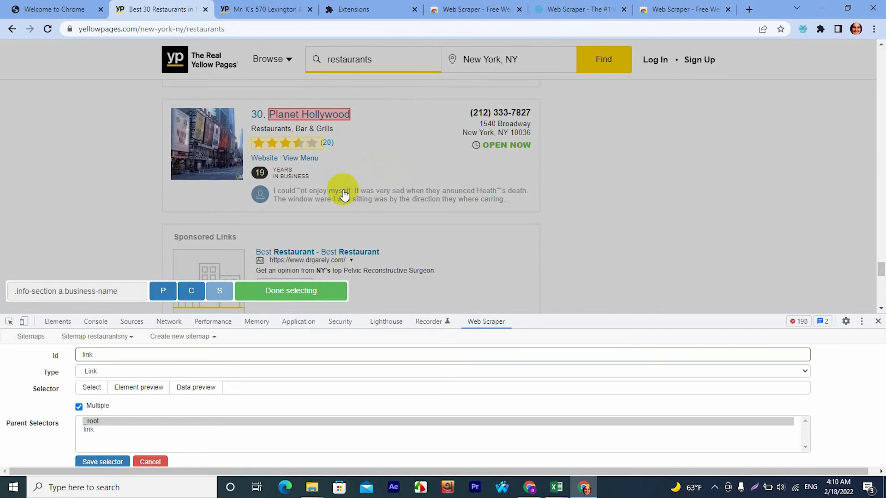
pyautogui.click(310, 291)
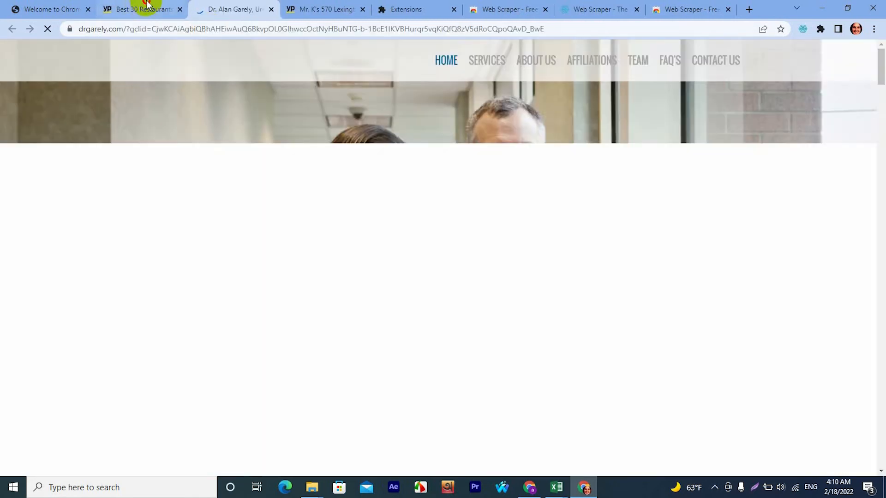
pyautogui.click(141, 8)
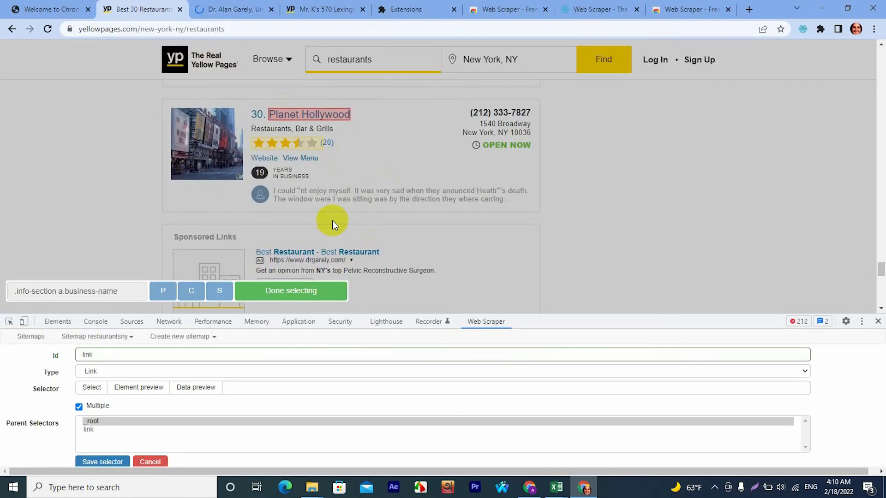
pyautogui.click(291, 296)
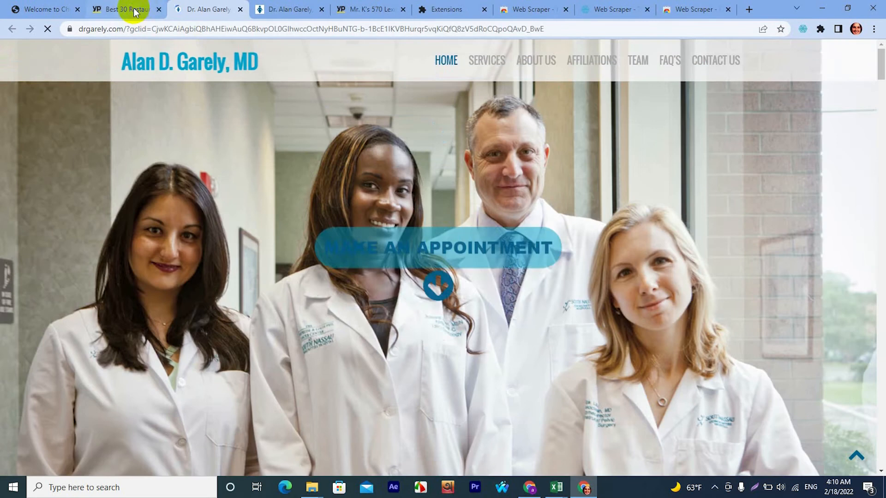
pyautogui.click(122, 9)
# Finish selecting the restaurant name links and save the link selector.
pyautogui.scroll(-10, 336, 231)
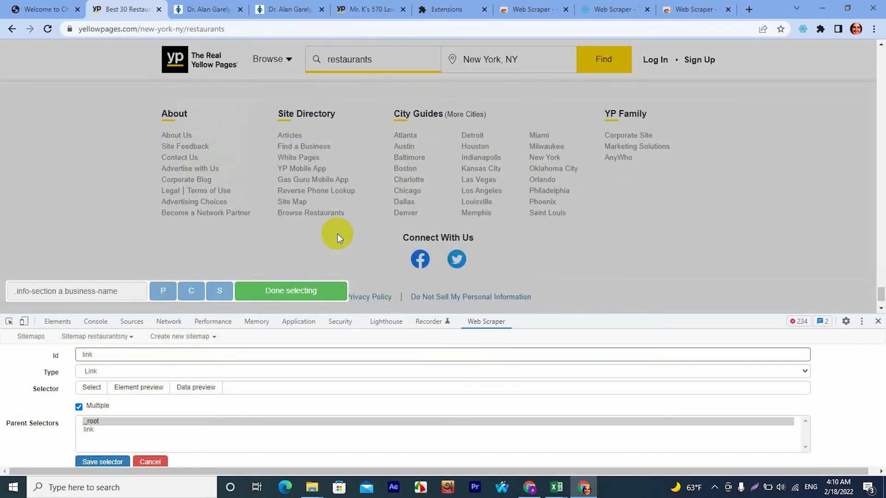
pyautogui.click(284, 296)
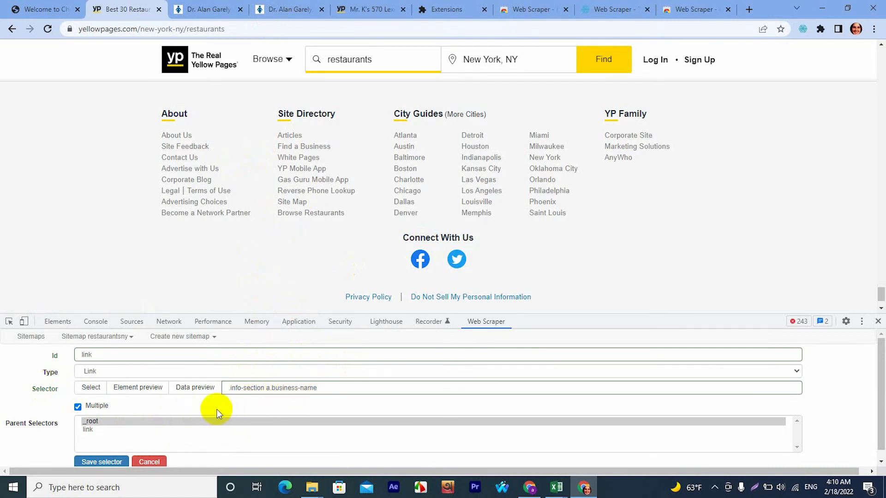
pyautogui.scroll(-1, 217, 412)
pyautogui.click(101, 454)
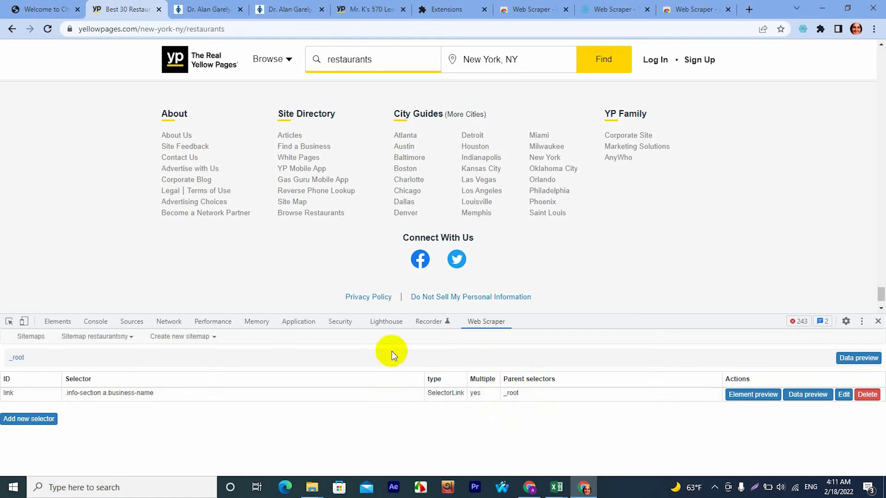
# Inside the link selector, start a new selector with ID elements and type Element.
pyautogui.click(402, 397)
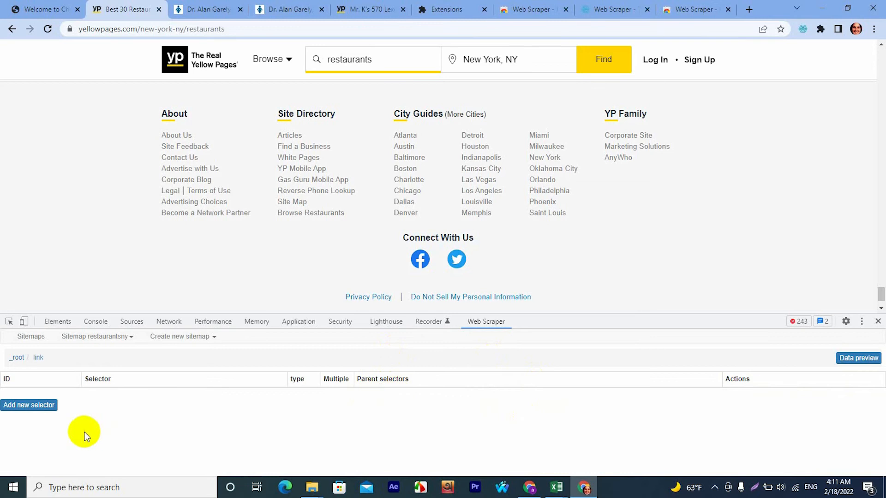
pyautogui.click(35, 407)
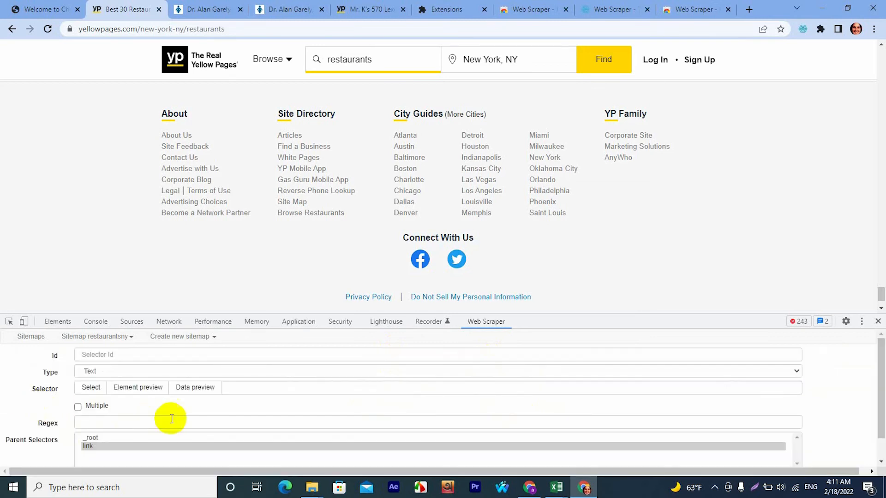
pyautogui.click(121, 355)
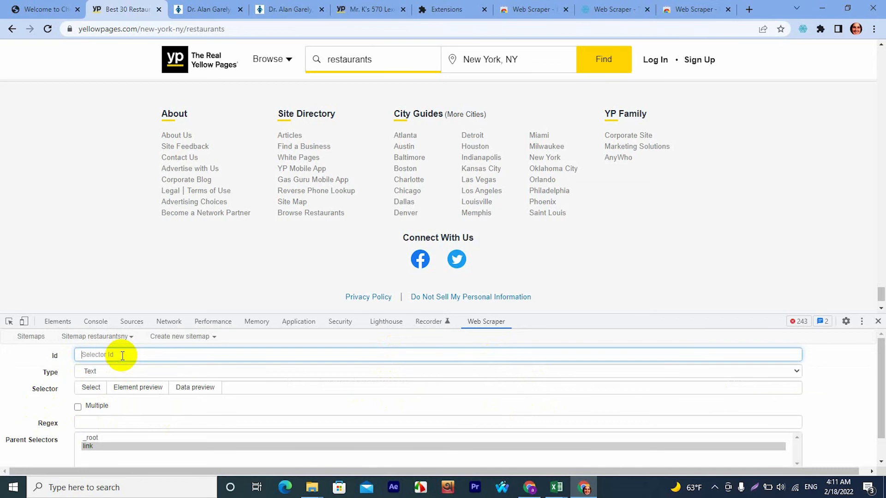
pyautogui.write('elements')
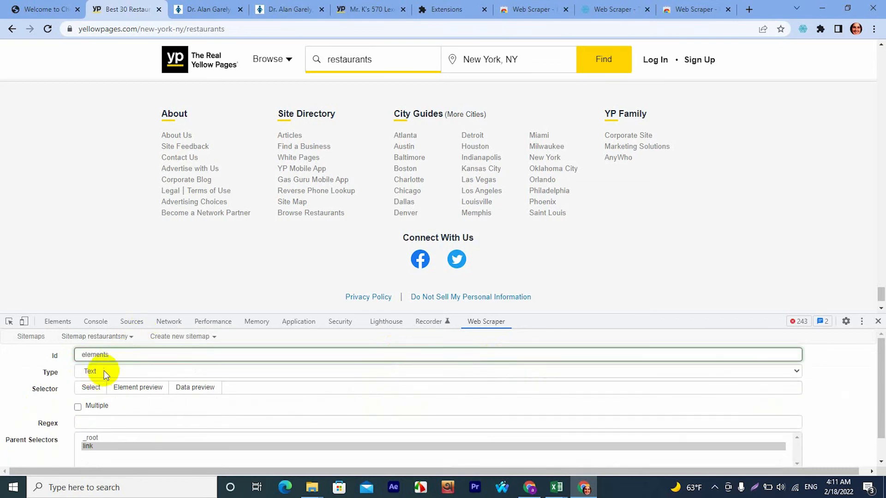
pyautogui.click(104, 371)
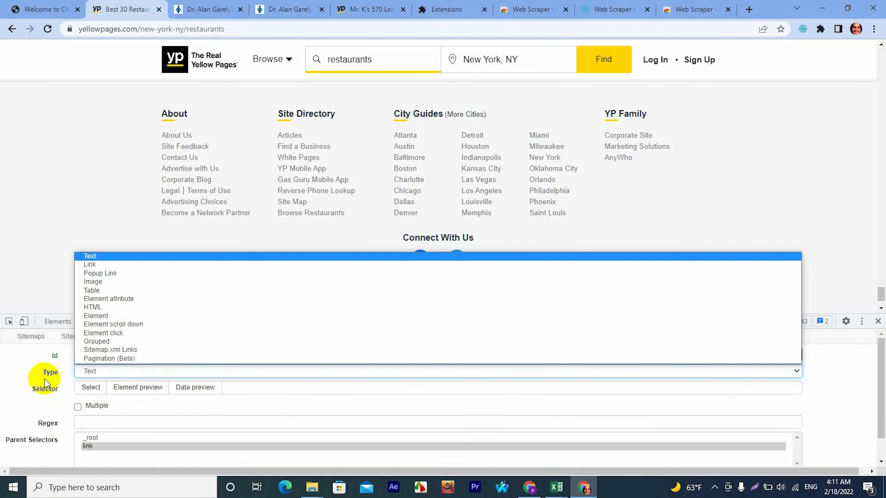
pyautogui.click(104, 316)
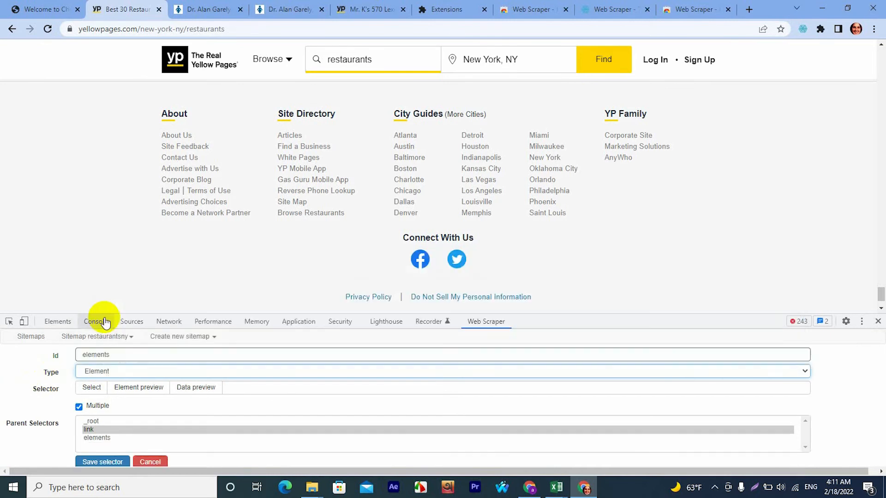
pyautogui.click(129, 372)
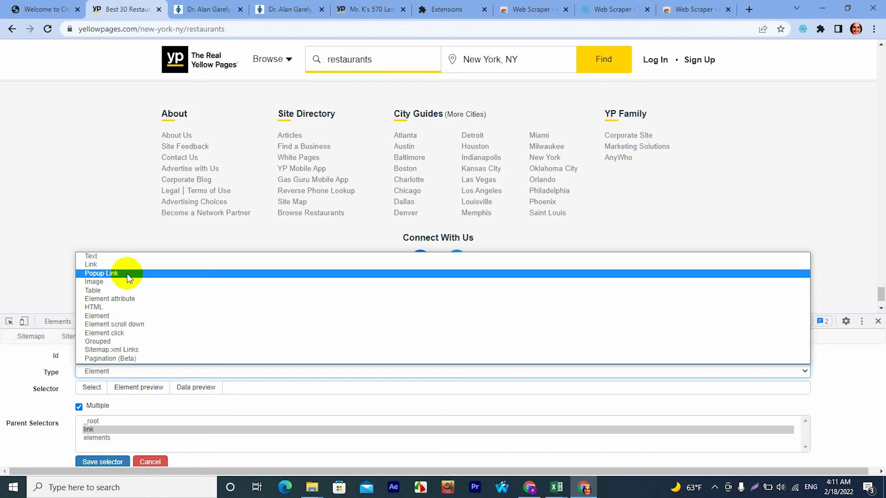
pyautogui.click(55, 196)
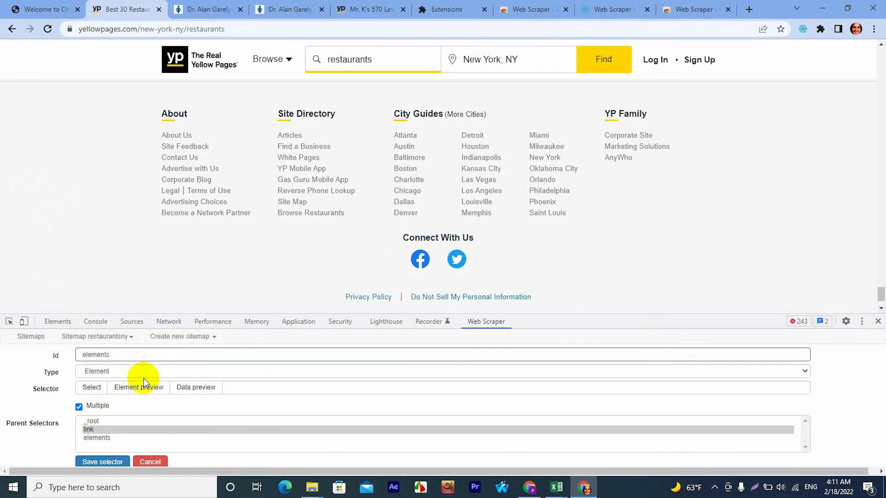
# Look back through the restaurant results page up to the first listings, Mr. K's and Da Noi Midtown Manhattan.
pyautogui.scroll(10, 304, 201)
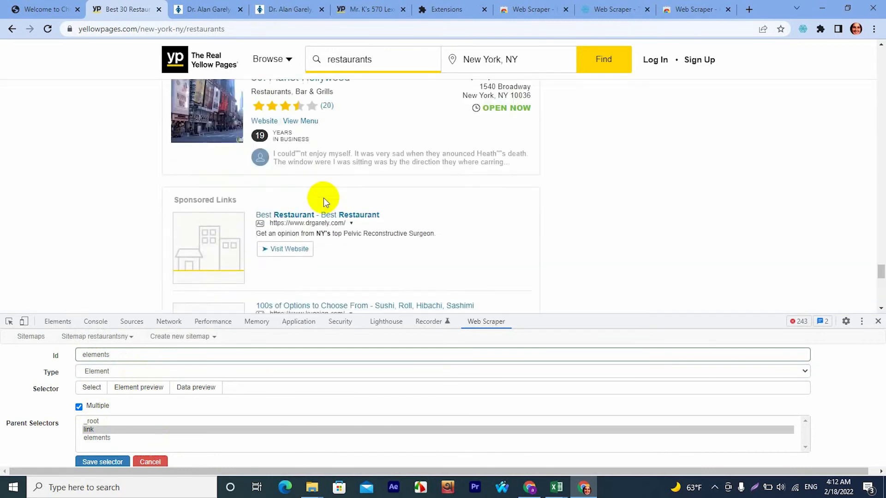
pyautogui.scroll(20, 331, 200)
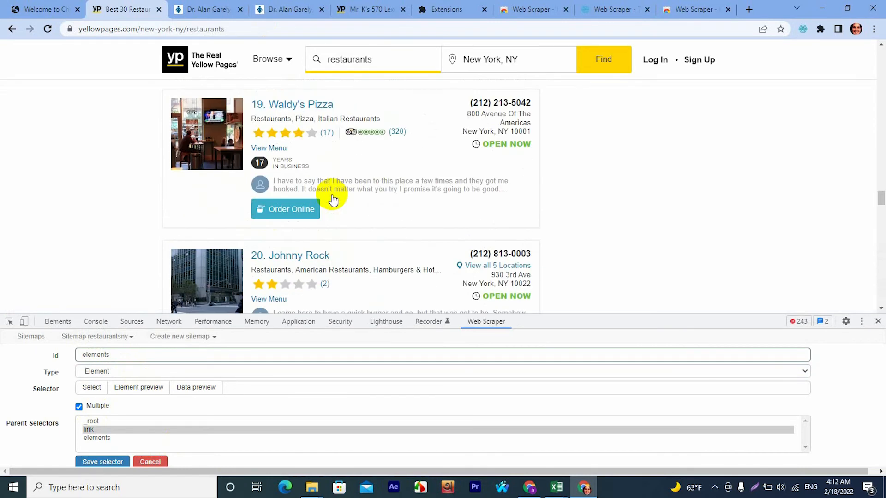
pyautogui.scroll(10, 333, 193)
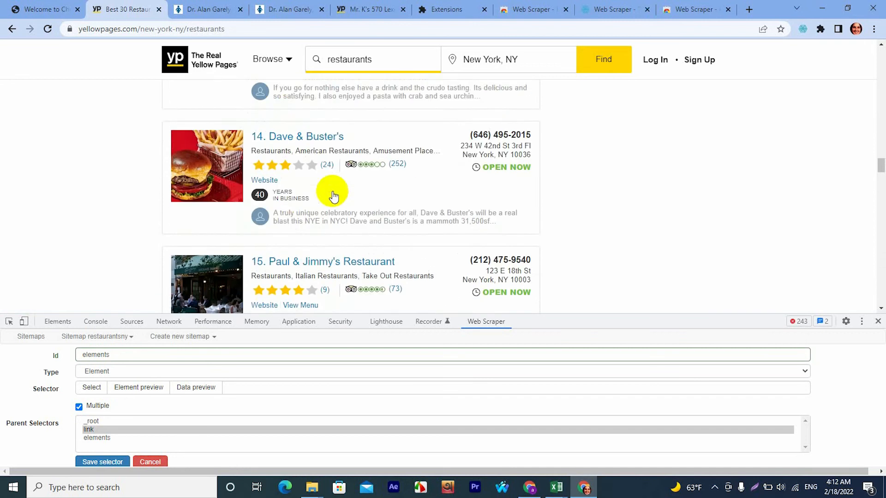
pyautogui.scroll(4, 333, 195)
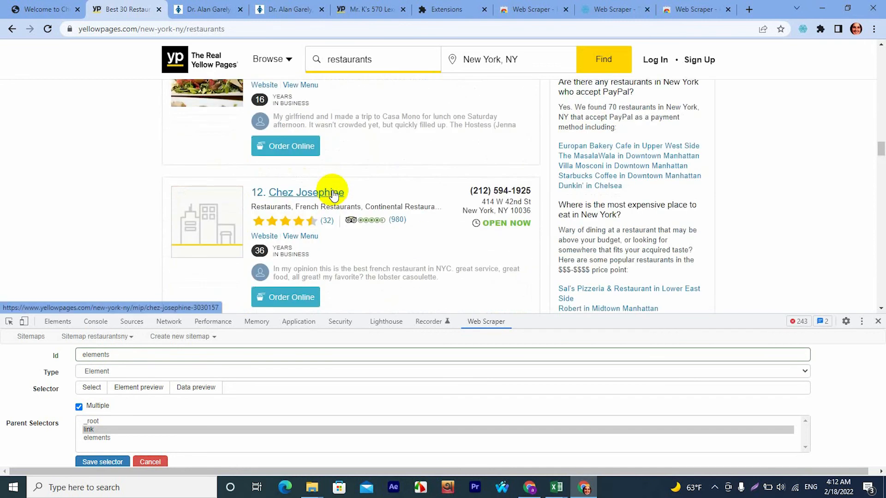
pyautogui.scroll(4, 334, 194)
pyautogui.scroll(4, 333, 193)
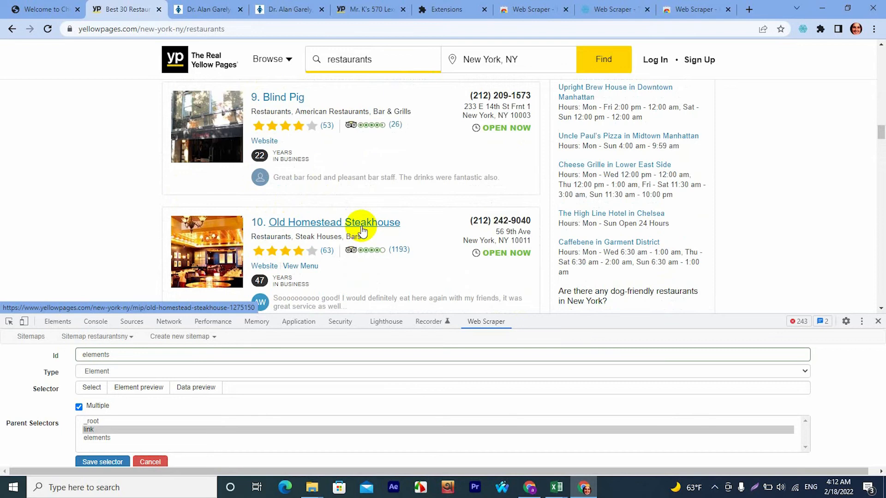
pyautogui.scroll(9, 395, 208)
pyautogui.scroll(-2, 402, 224)
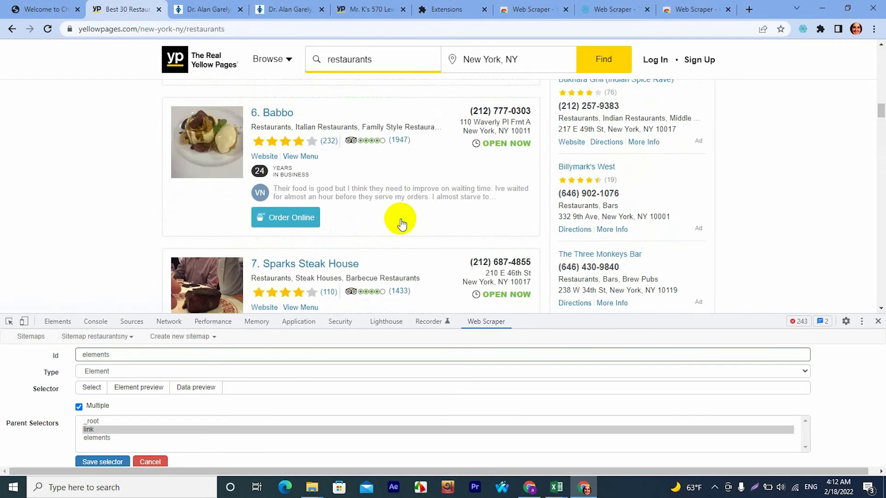
pyautogui.scroll(15, 401, 223)
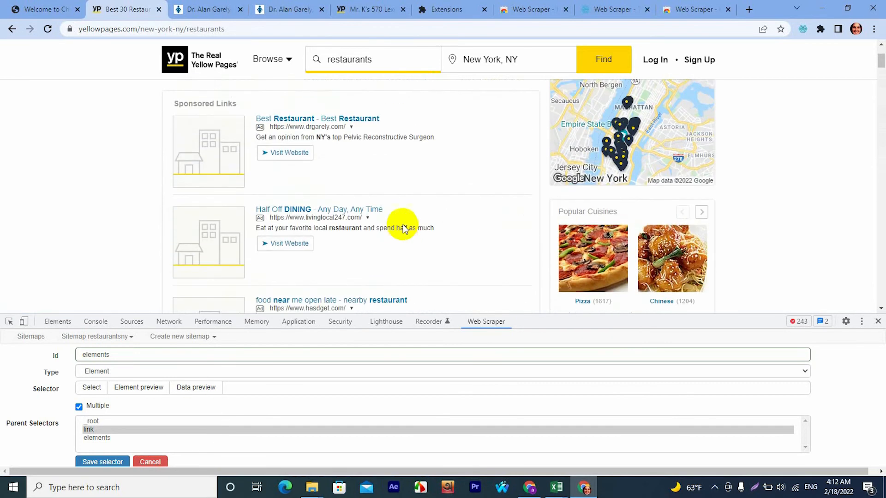
pyautogui.scroll(-5, 404, 224)
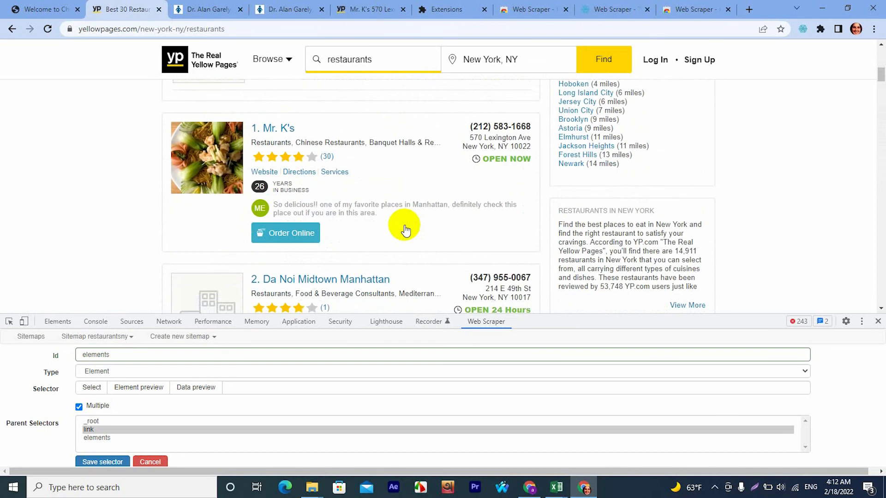
# Close the seven browser tabs that follow the Yellow Pages results tab, including the Mr. K's, Extensions and Web Scraper tabs.
pyautogui.click(240, 10)
pyautogui.click(240, 10)
pyautogui.click(240, 9)
pyautogui.click(240, 10)
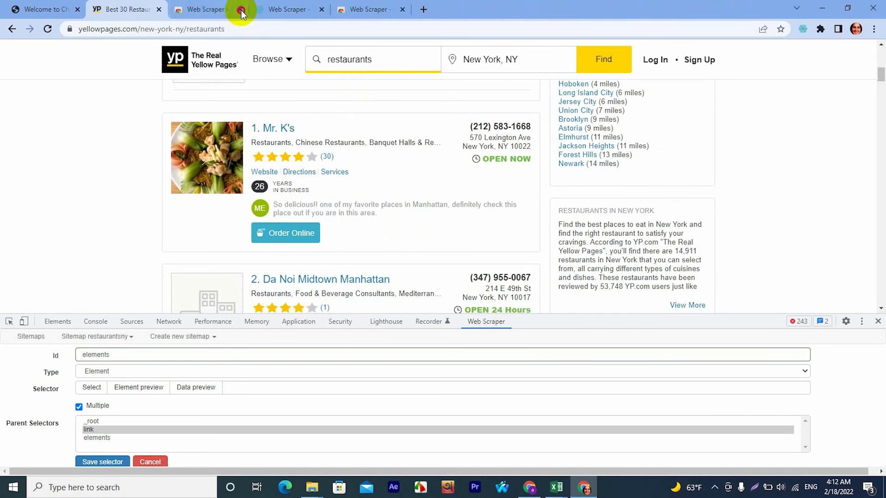
pyautogui.click(240, 10)
pyautogui.click(241, 10)
pyautogui.click(241, 10)
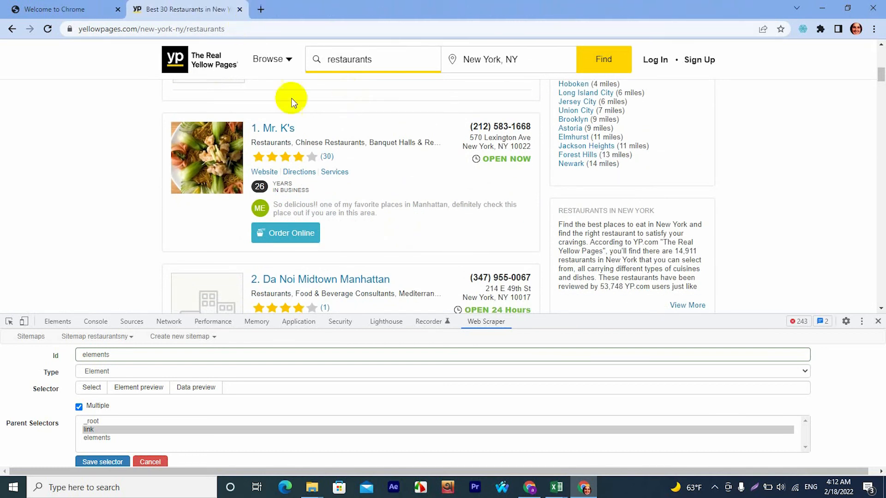
# Open the listings of Mr. K's, Da Noi Midtown Manhattan and Seven's Turkish Grill in separate new tabs.
pyautogui.rightClick(287, 129)
pyautogui.click(318, 135)
pyautogui.scroll(-3, 317, 139)
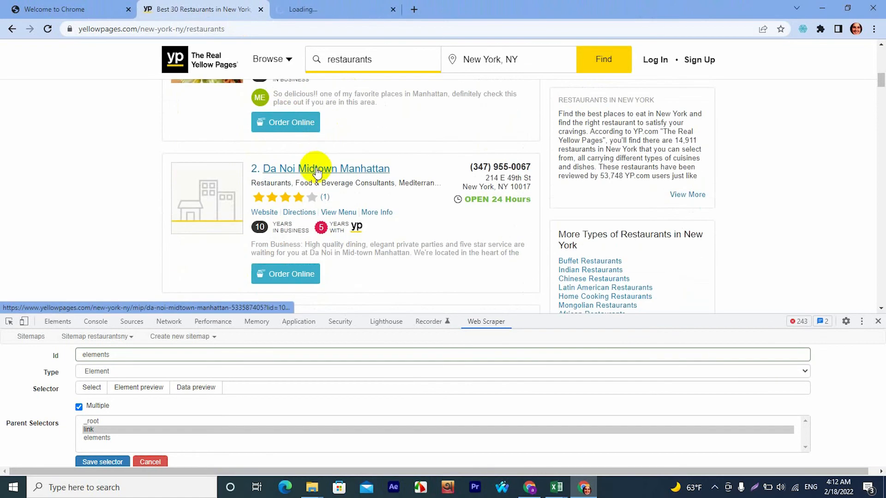
pyautogui.rightClick(316, 168)
pyautogui.click(352, 176)
pyautogui.scroll(-3, 358, 180)
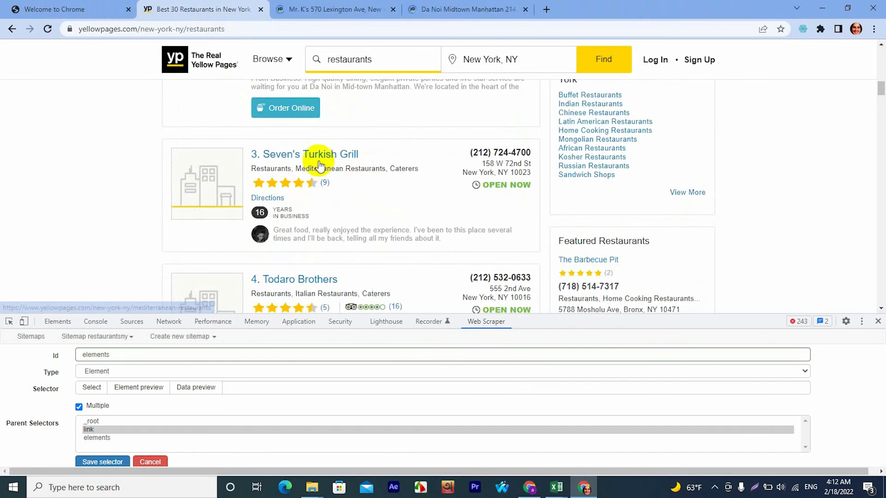
pyautogui.rightClick(321, 157)
pyautogui.click(350, 162)
# Examine Mr. K's detail page down to its contact details, email and extra phone entries.
pyautogui.click(318, 9)
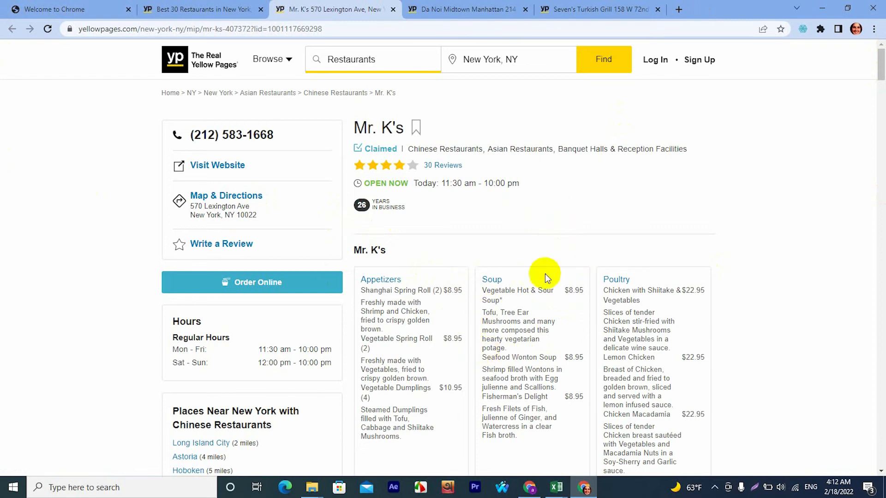
pyautogui.scroll(-3, 503, 301)
pyautogui.scroll(-15, 502, 301)
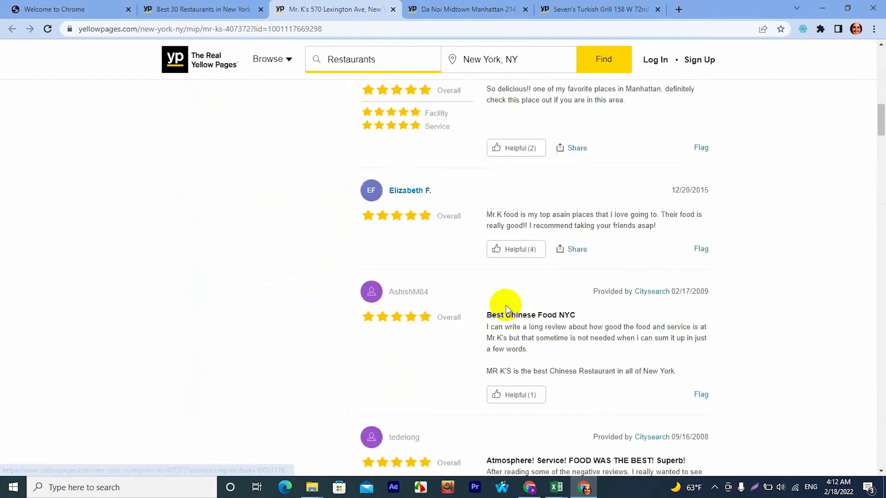
pyautogui.scroll(-15, 436, 303)
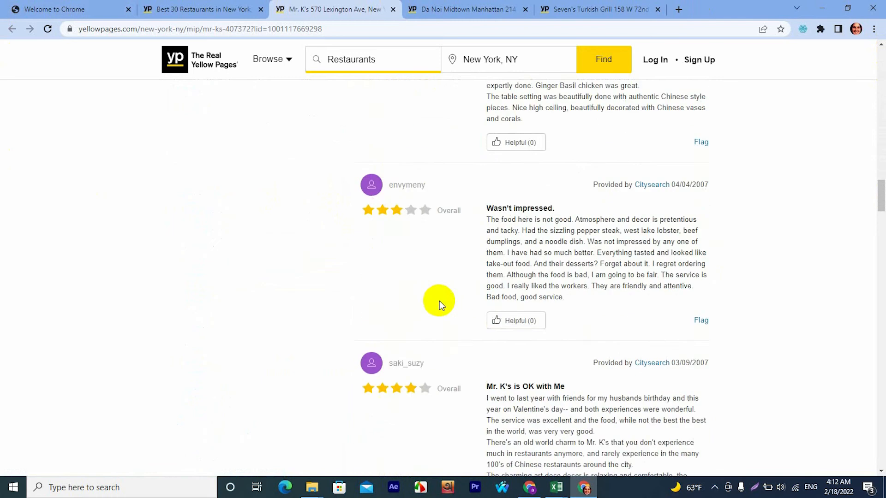
pyautogui.scroll(-15, 442, 303)
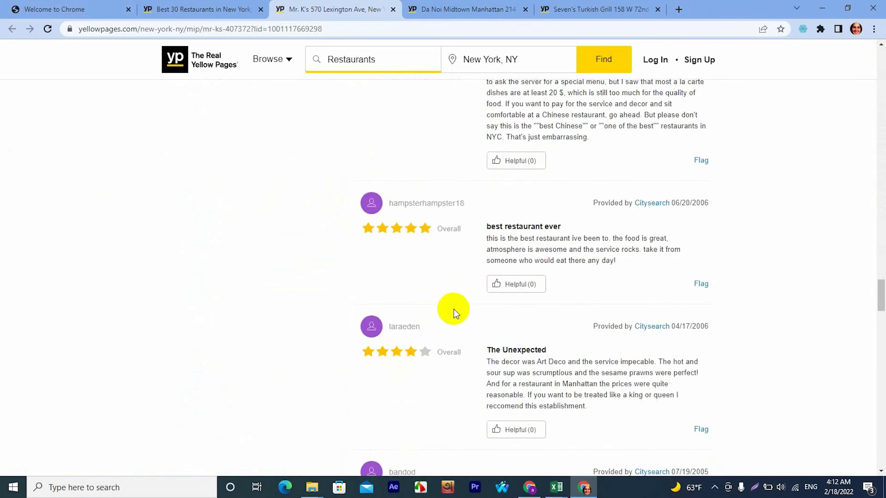
pyautogui.scroll(-12, 458, 309)
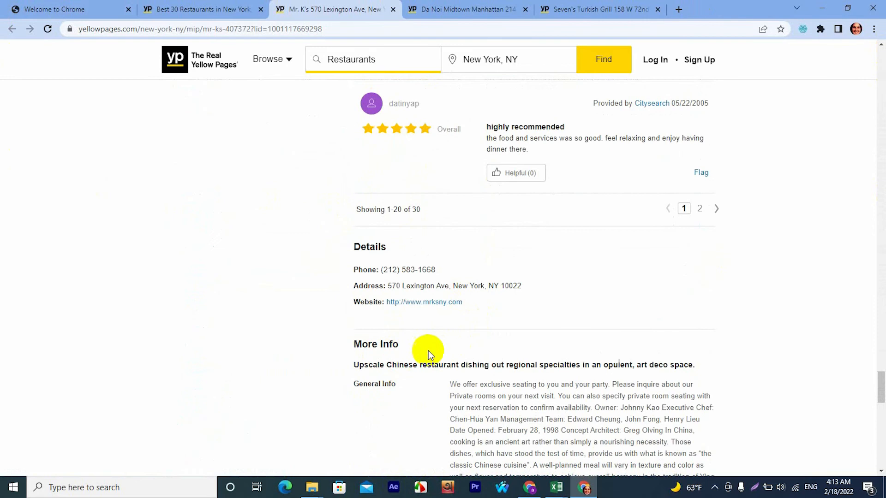
pyautogui.scroll(-8, 429, 353)
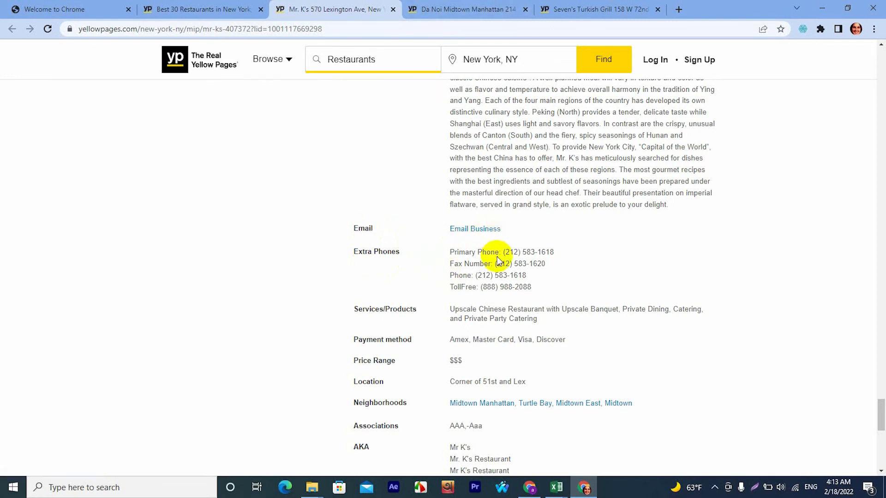
# Return to the results tab holding the selector form and open Mr. K's detail page in that same tab.
pyautogui.click(196, 8)
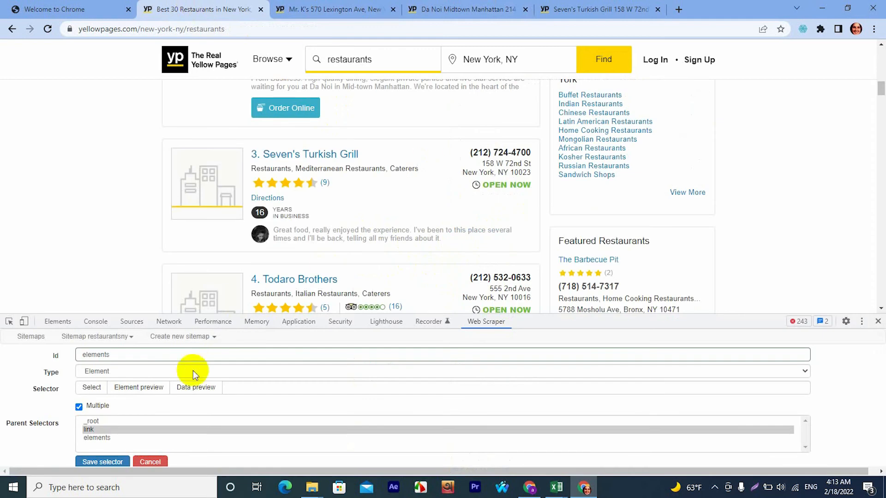
pyautogui.scroll(-1, 190, 402)
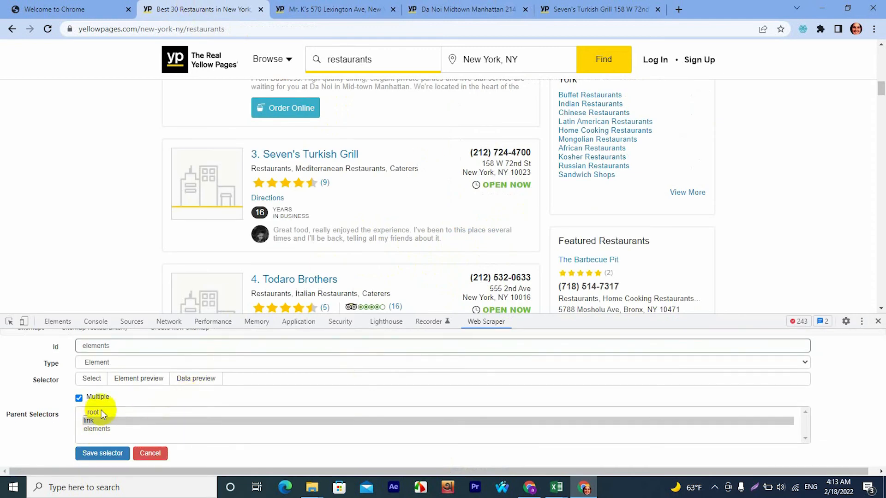
pyautogui.scroll(5, 326, 268)
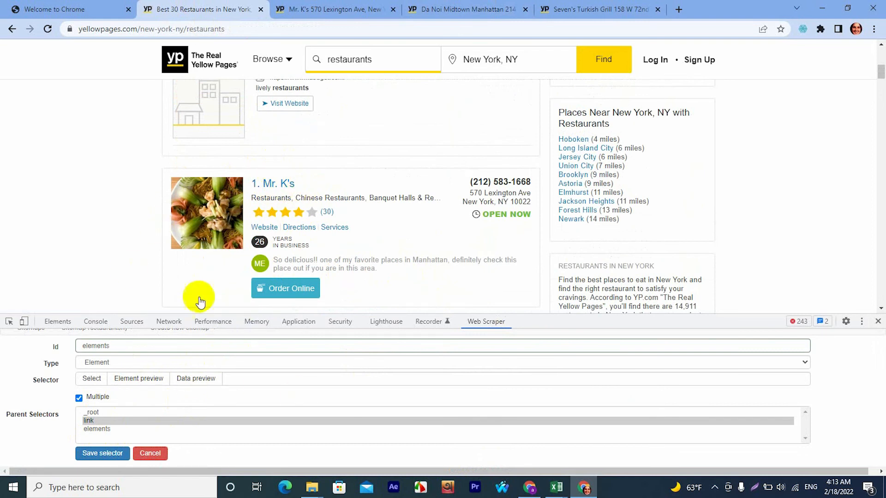
pyautogui.click(214, 244)
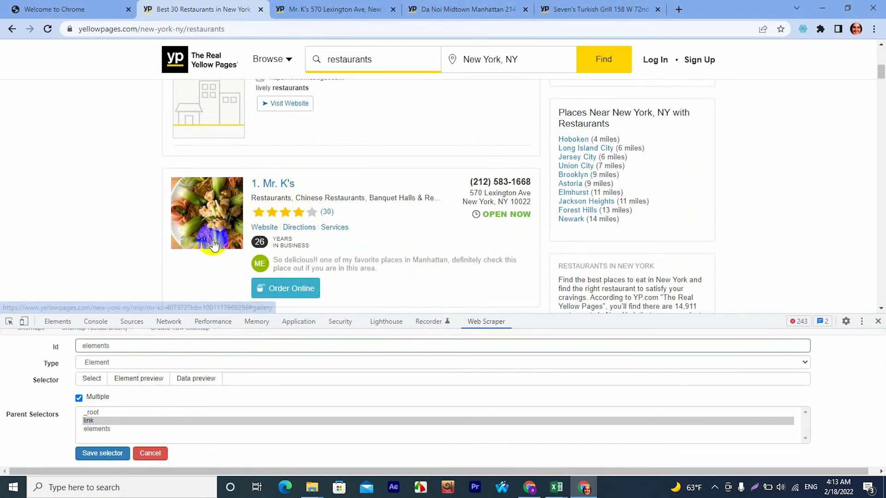
pyautogui.click(278, 187)
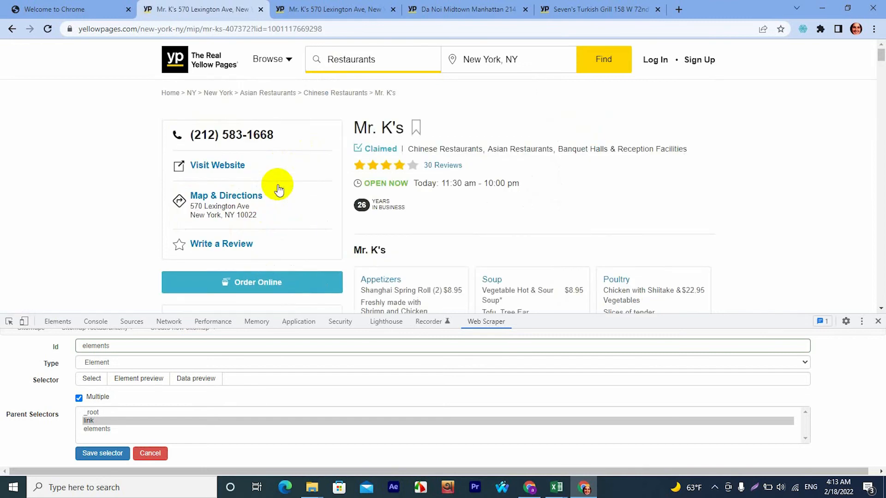
pyautogui.scroll(-5, 352, 203)
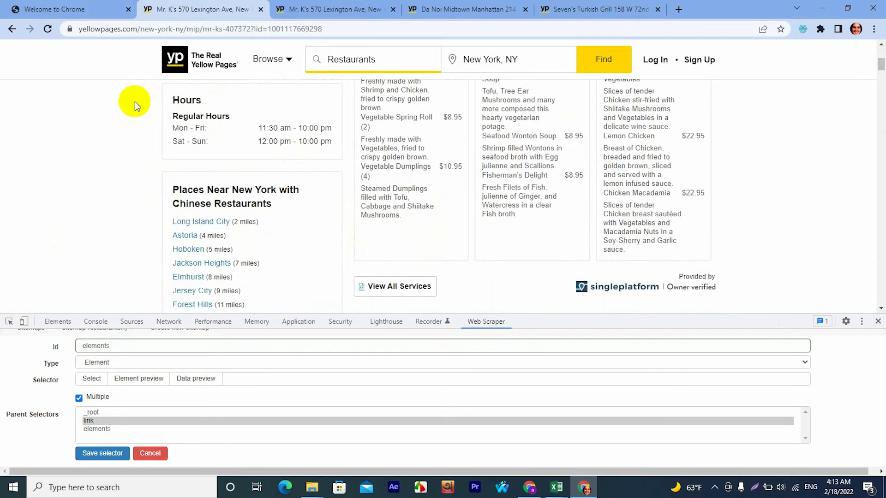
pyautogui.scroll(5, 387, 213)
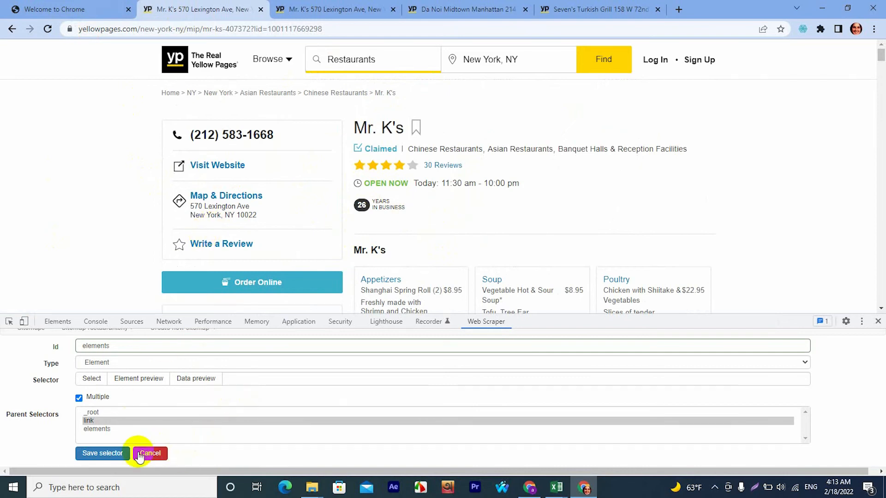
# Start element selection for the elements selector and pick the whole page container div#content-container on Mr. K's page.
pyautogui.click(95, 381)
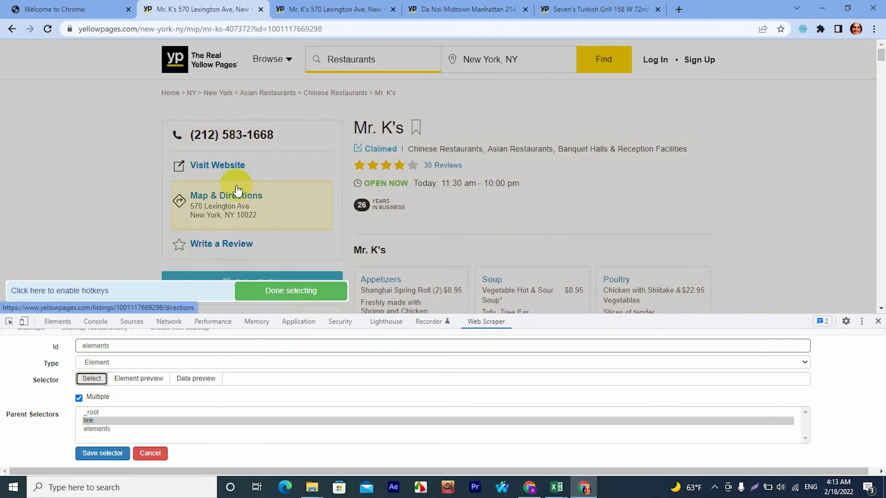
pyautogui.scroll(-10, 494, 231)
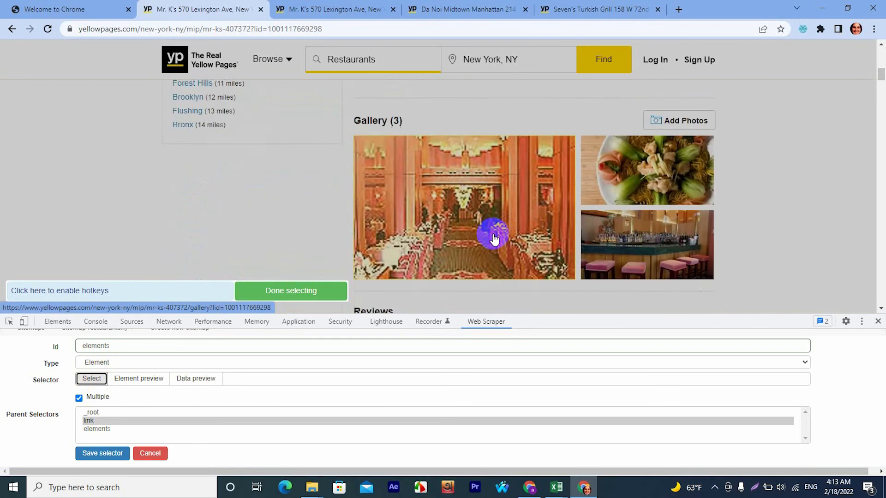
pyautogui.scroll(-15, 494, 239)
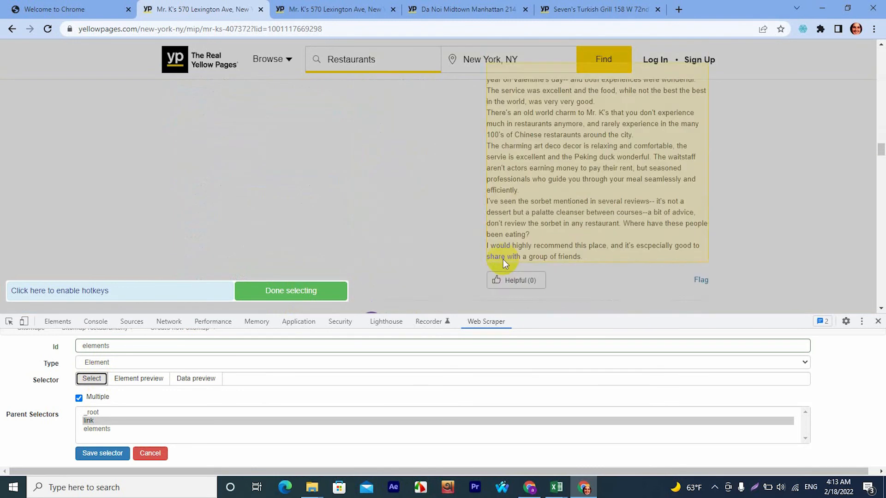
pyautogui.scroll(-12, 503, 262)
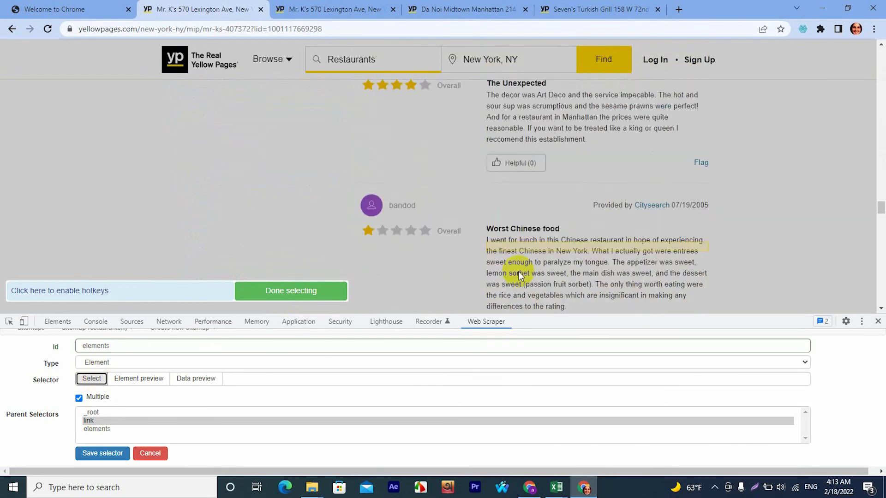
pyautogui.scroll(-15, 518, 273)
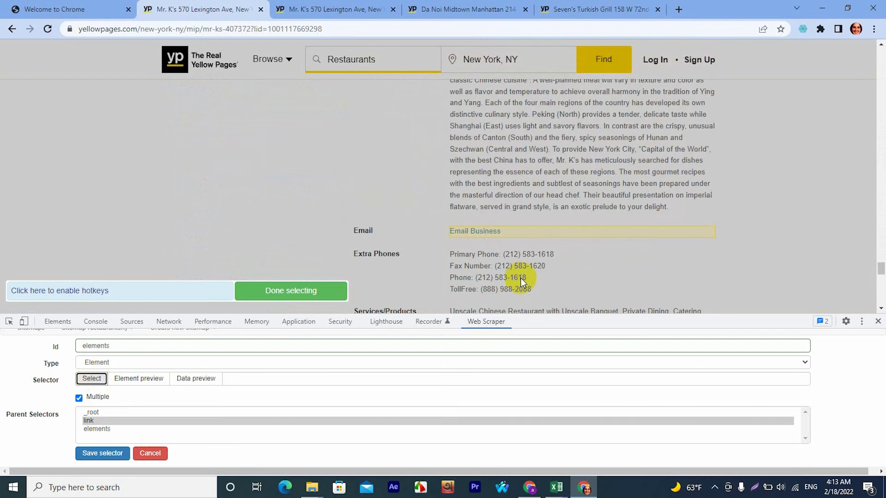
pyautogui.scroll(-10, 521, 276)
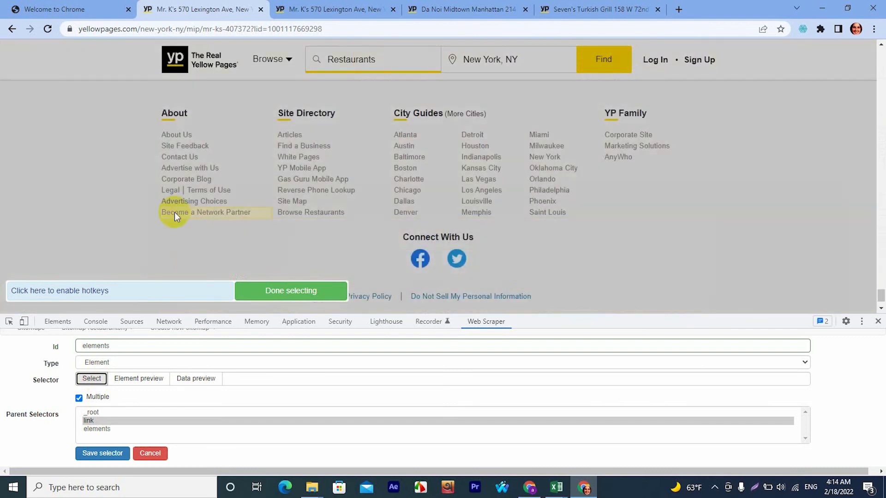
pyautogui.scroll(6, 105, 203)
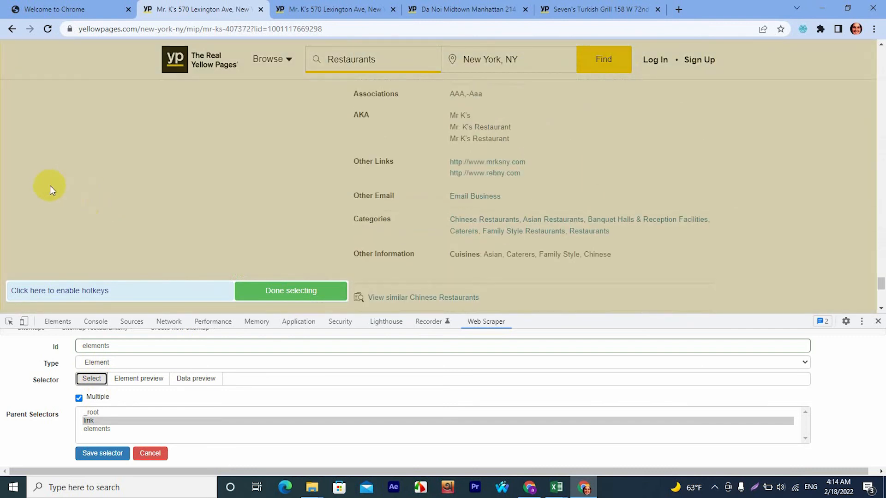
pyautogui.scroll(2, 50, 187)
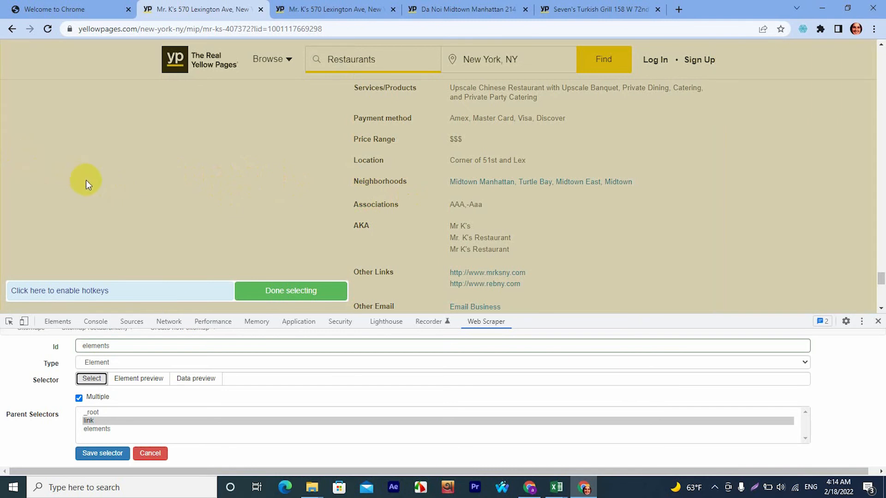
pyautogui.click(14, 137)
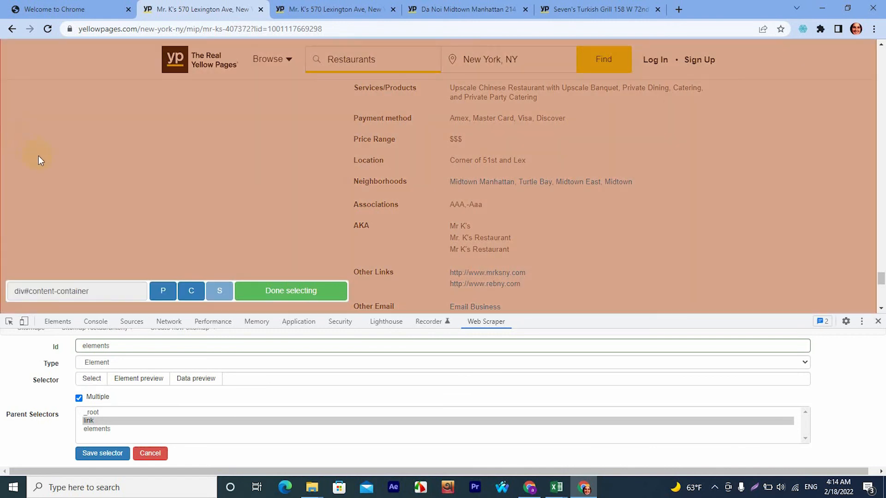
pyautogui.scroll(-15, 65, 169)
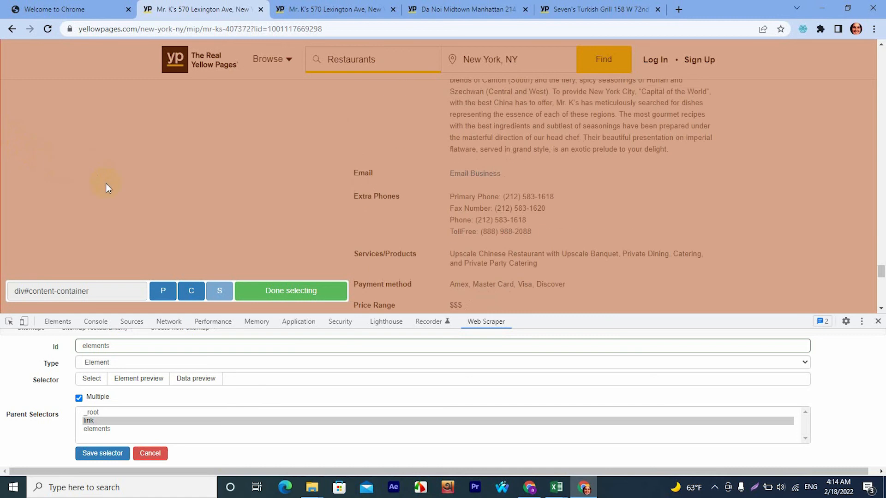
# Accept div#content-container as the elements selector's target, save the selector and go into its child selector list.
pyautogui.scroll(-15, 136, 199)
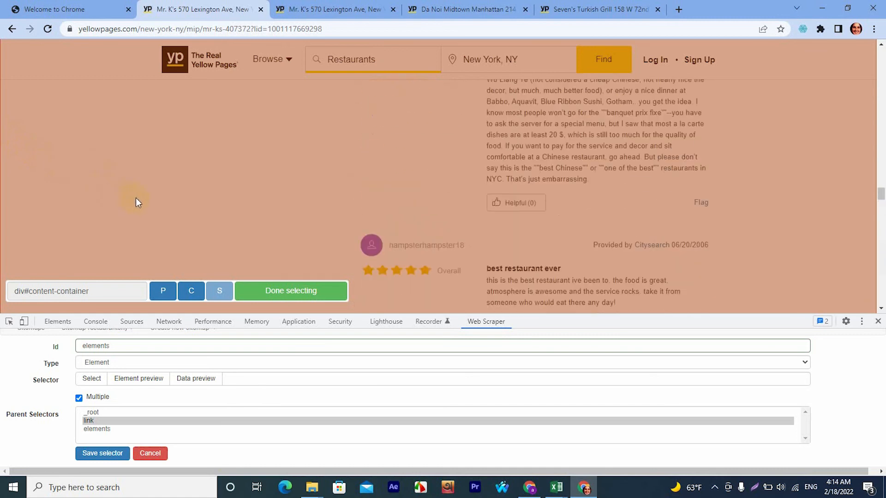
pyautogui.scroll(-15, 160, 199)
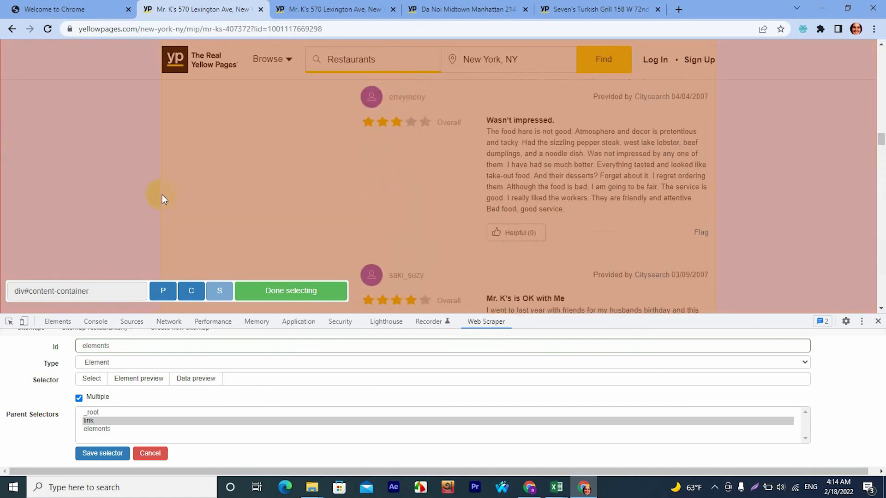
pyautogui.scroll(20, 95, 171)
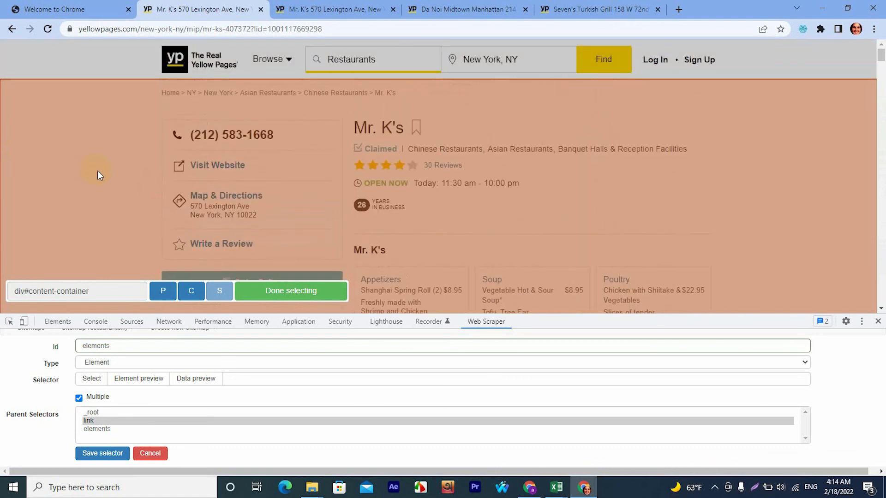
pyautogui.scroll(-10, 102, 175)
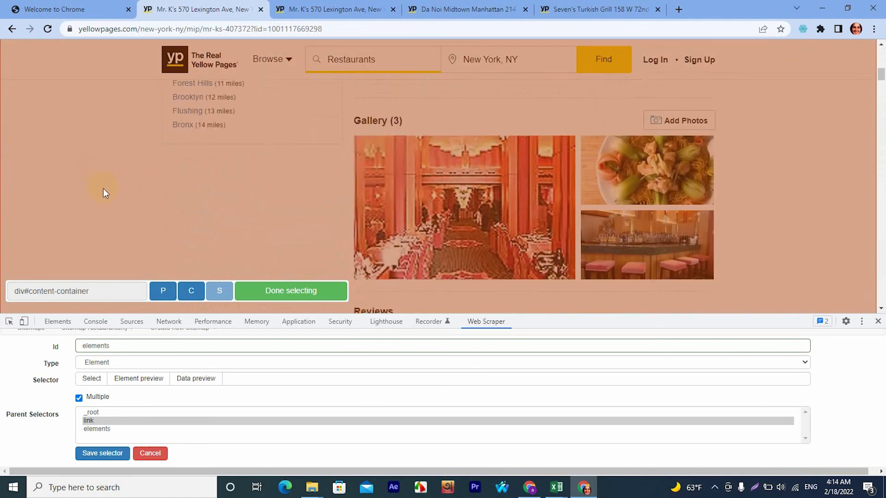
pyautogui.click(286, 294)
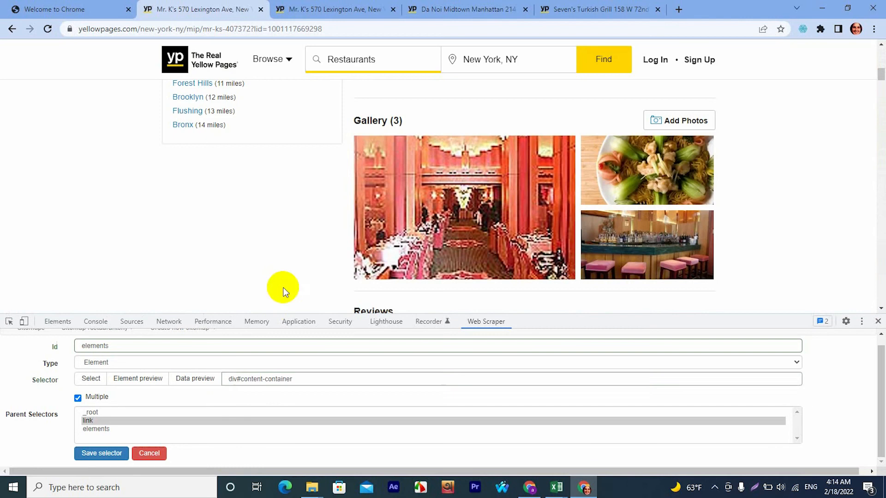
pyautogui.click(107, 453)
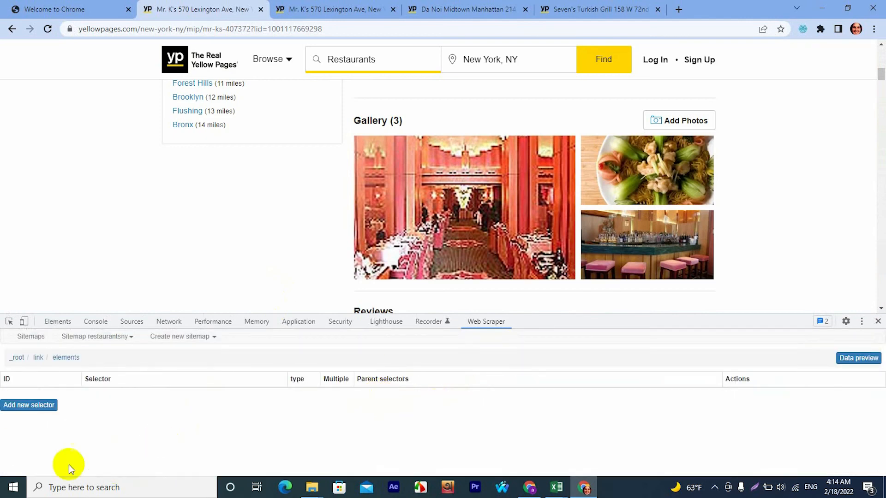
# Add a child selector under elements with the Id "Companies Business Name" and the type Text.
pyautogui.click(21, 417)
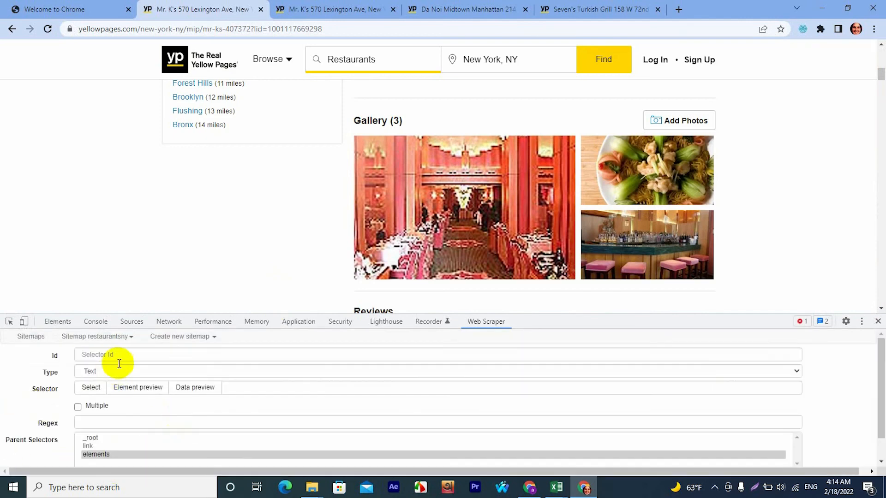
pyautogui.click(118, 355)
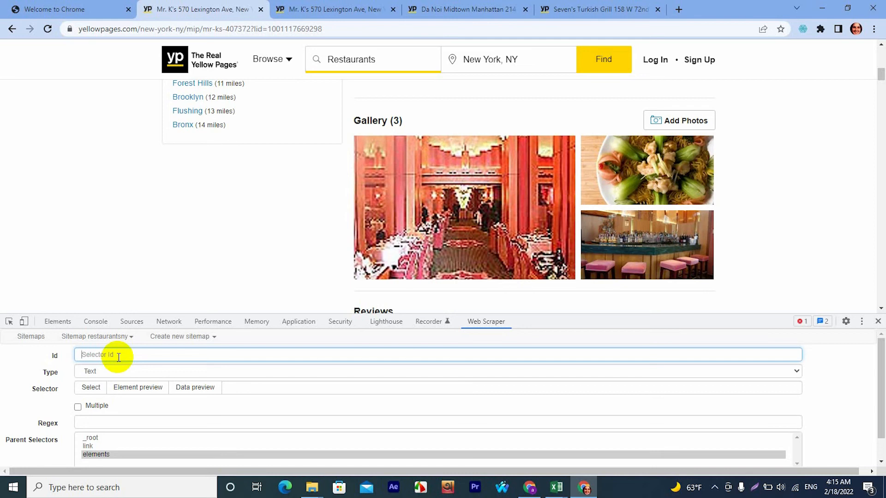
pyautogui.write('Compan')
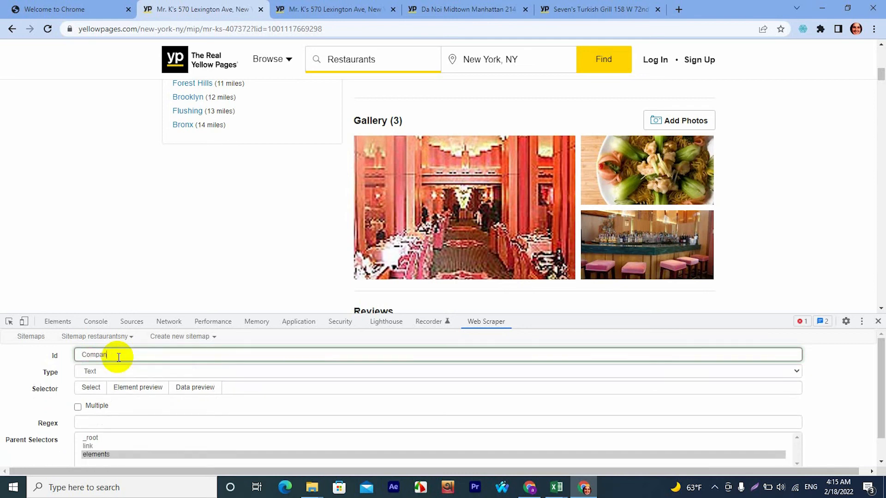
pyautogui.write('ies Business Name')
pyautogui.scroll(10, 340, 277)
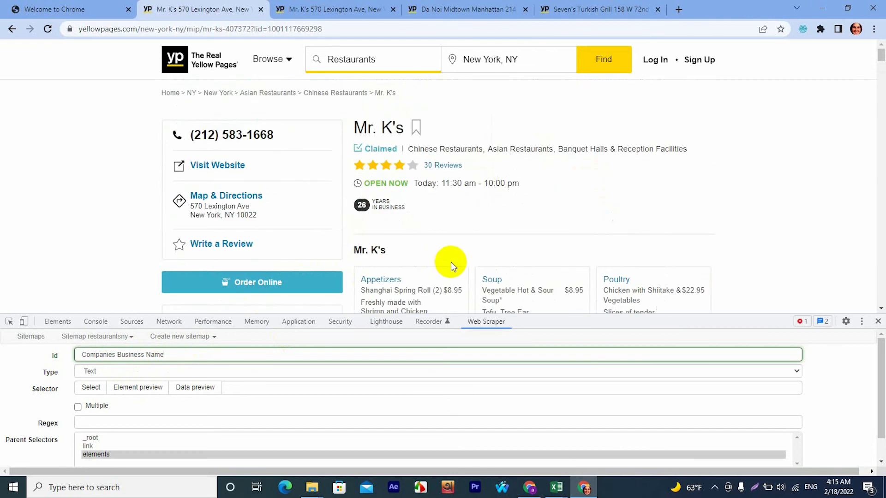
pyautogui.click(106, 372)
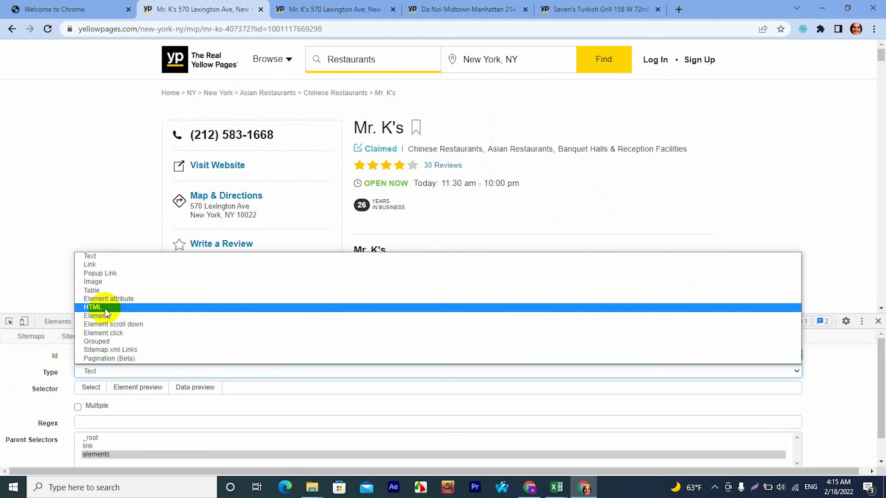
pyautogui.click(90, 256)
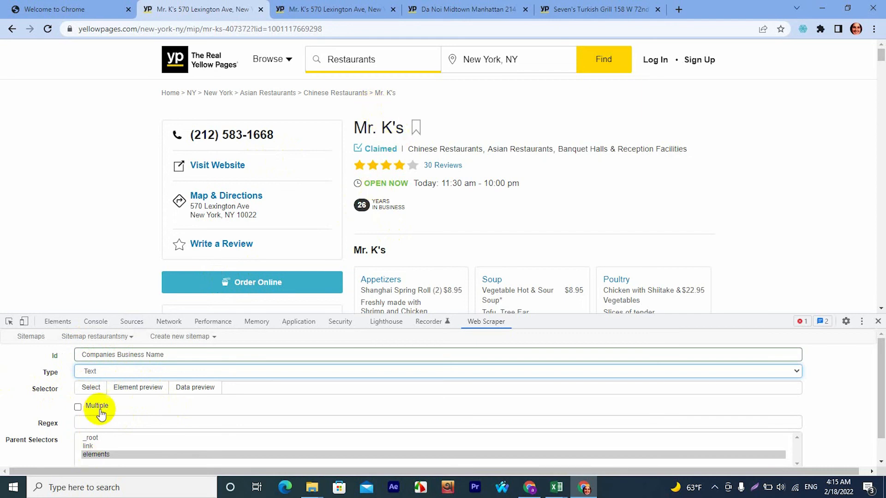
# Pick the Mr. K's page heading (h1) as the business name selector's target and save the selector.
pyautogui.click(90, 388)
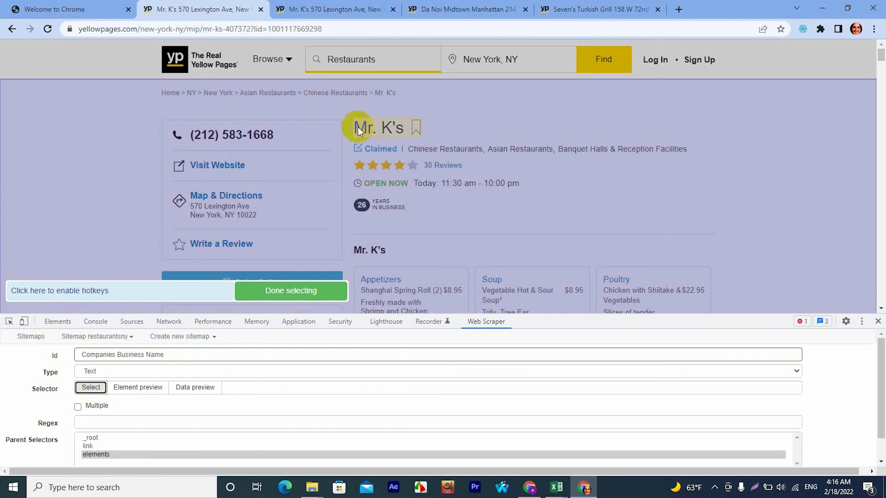
pyautogui.click(373, 131)
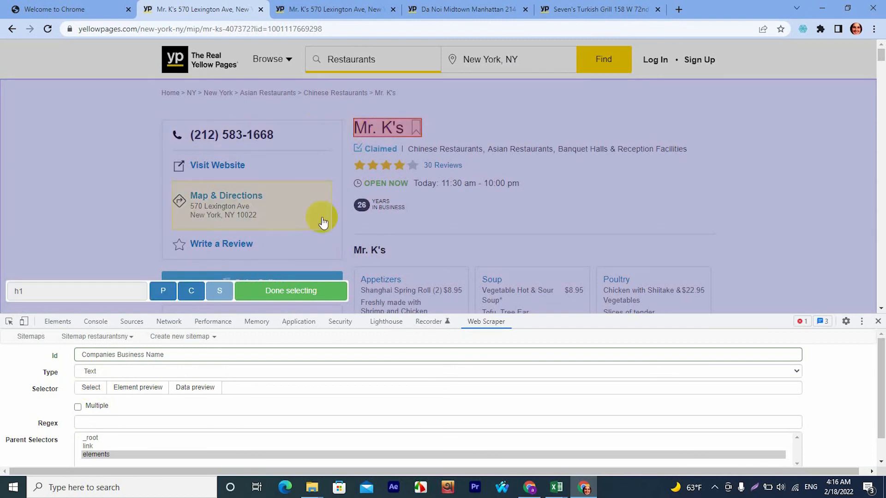
pyautogui.click(291, 291)
pyautogui.scroll(-1, 159, 411)
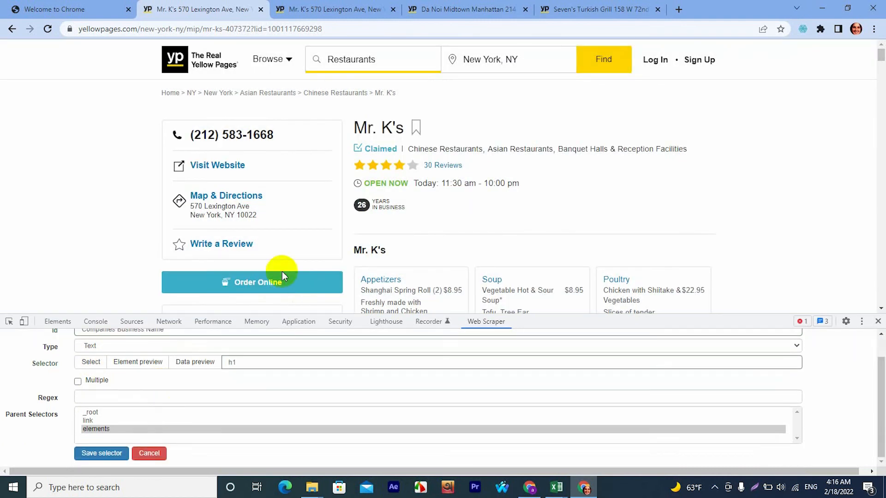
pyautogui.click(99, 460)
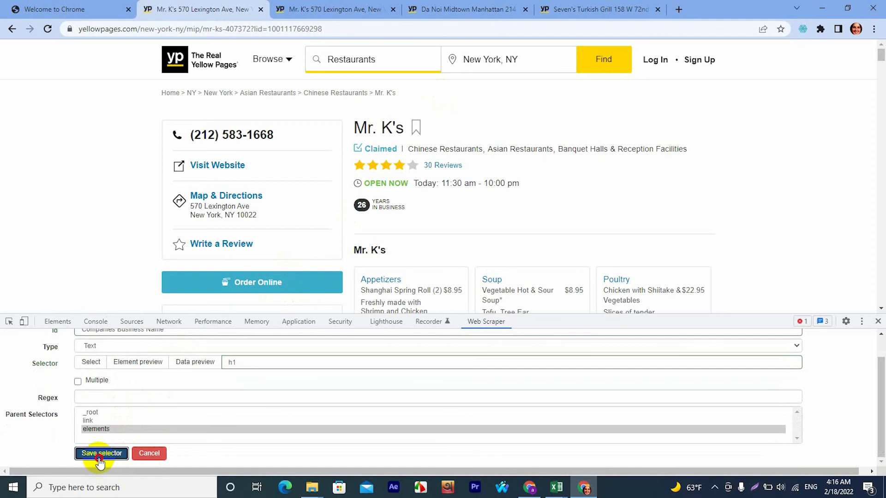
# Add another child selector under elements with the Id "Website" and the type Link.
pyautogui.click(29, 419)
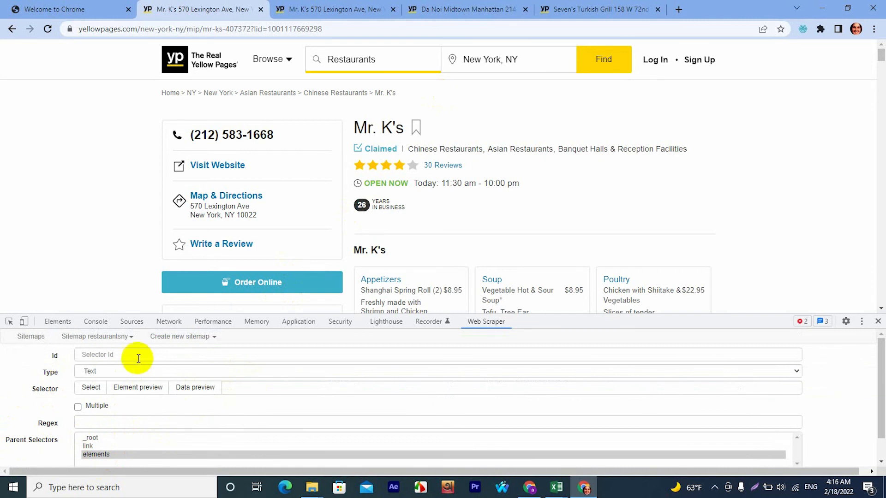
pyautogui.click(125, 356)
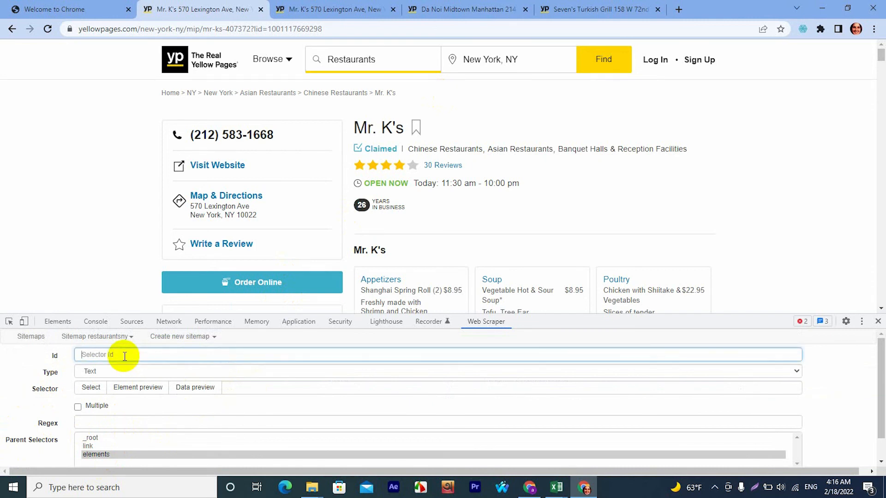
pyautogui.write('Website')
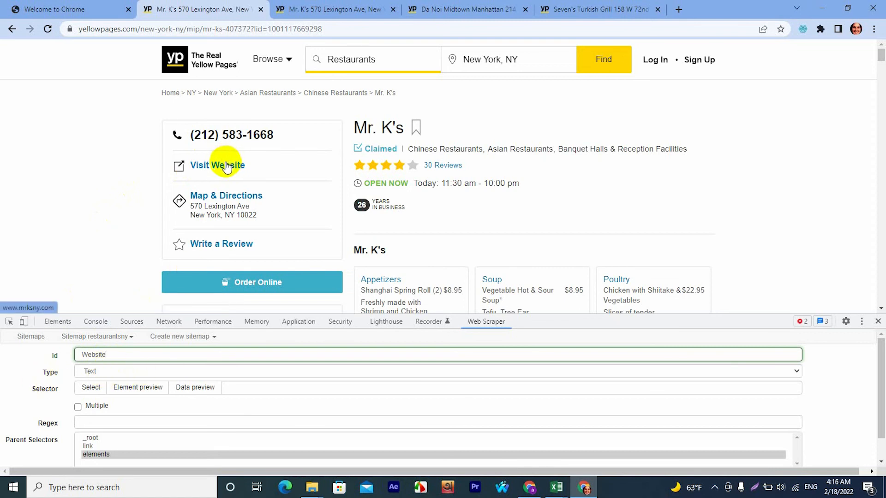
pyautogui.click(115, 372)
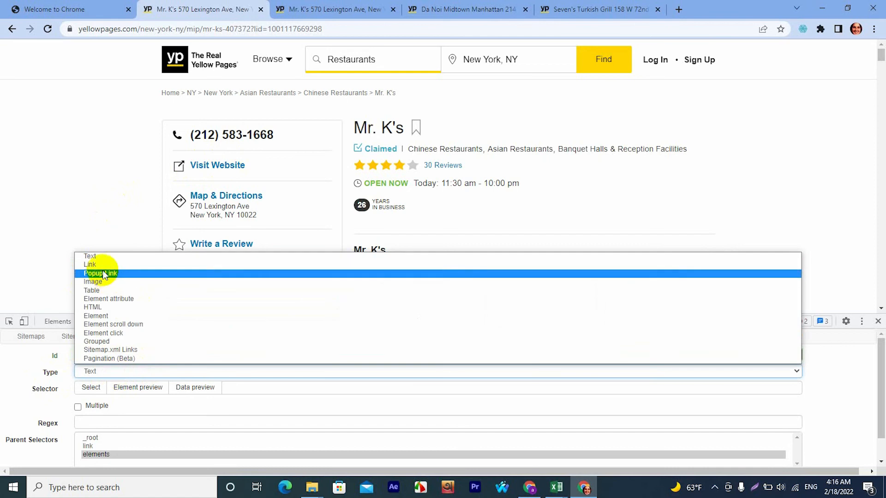
pyautogui.click(90, 264)
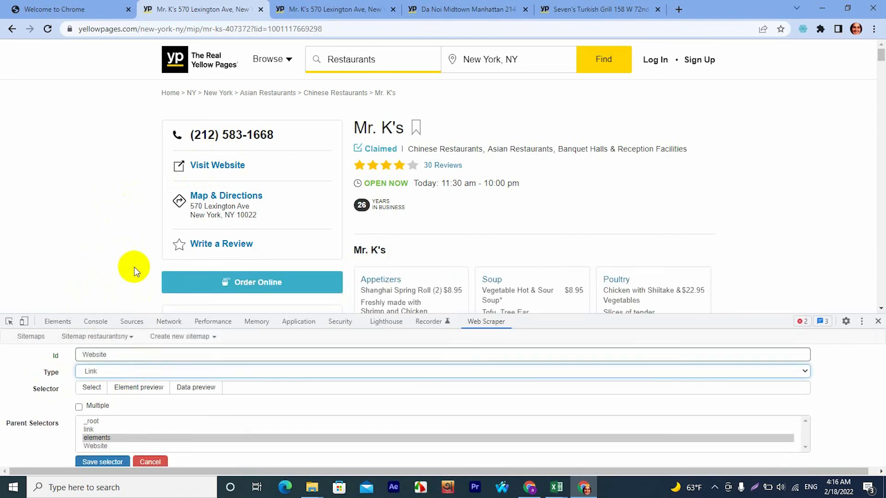
# Pick the Visit Website link (a.website-link) as the Website selector's target and save the selector.
pyautogui.click(92, 387)
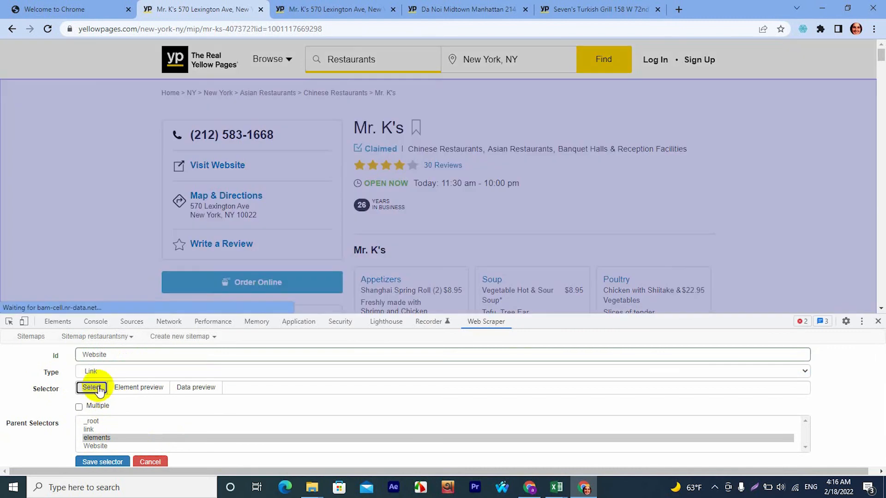
pyautogui.click(217, 169)
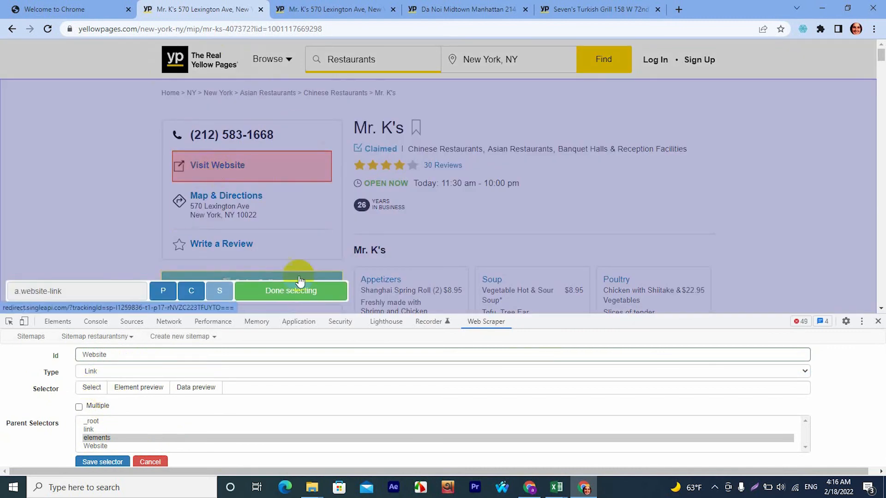
pyautogui.click(291, 291)
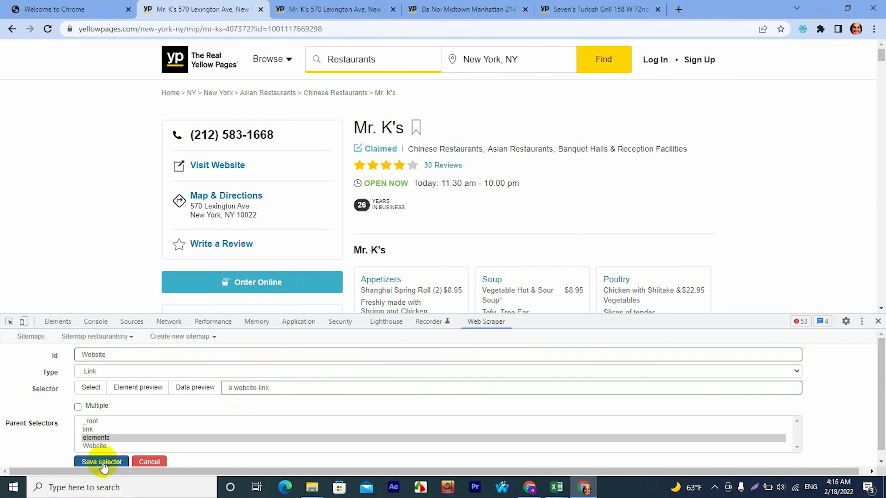
pyautogui.click(99, 462)
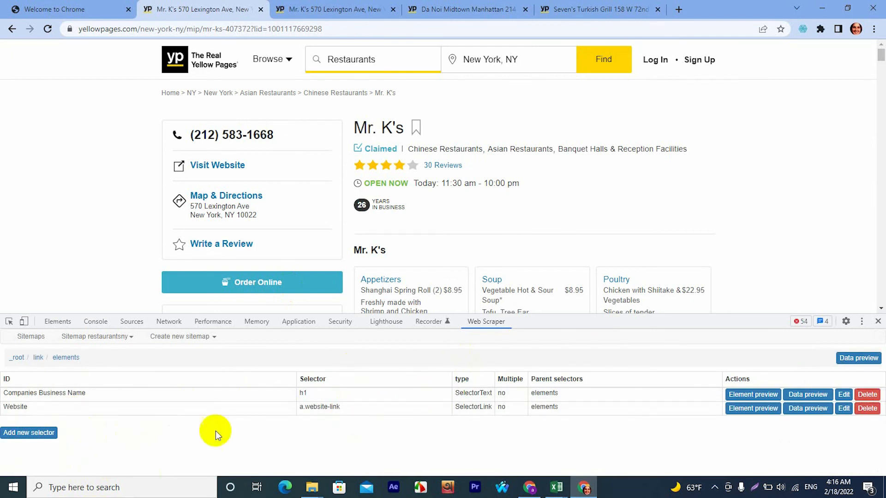
# Add and save a Text selector "Phone Number" under elements that targets the main phone number (.phone strong).
pyautogui.click(33, 433)
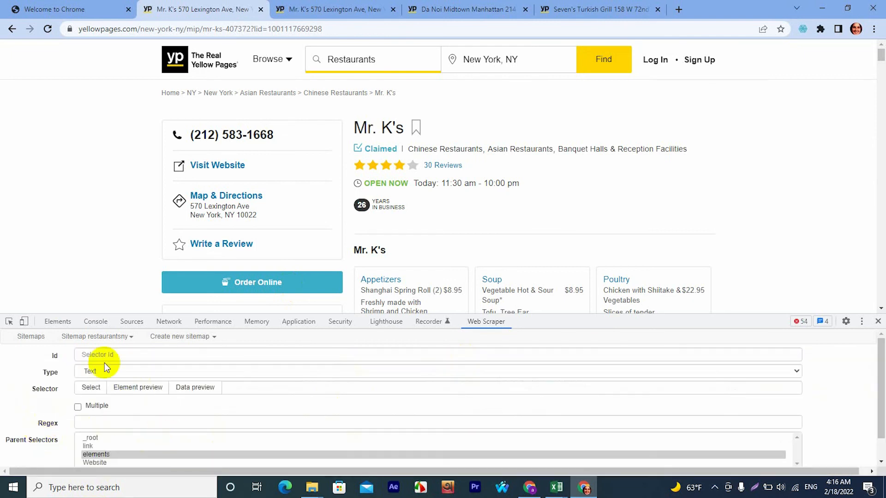
pyautogui.click(116, 355)
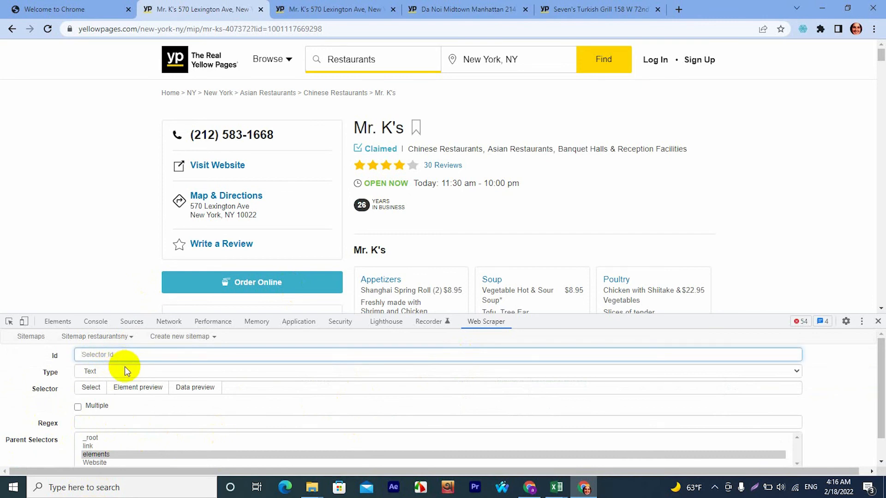
pyautogui.write('Phone Number')
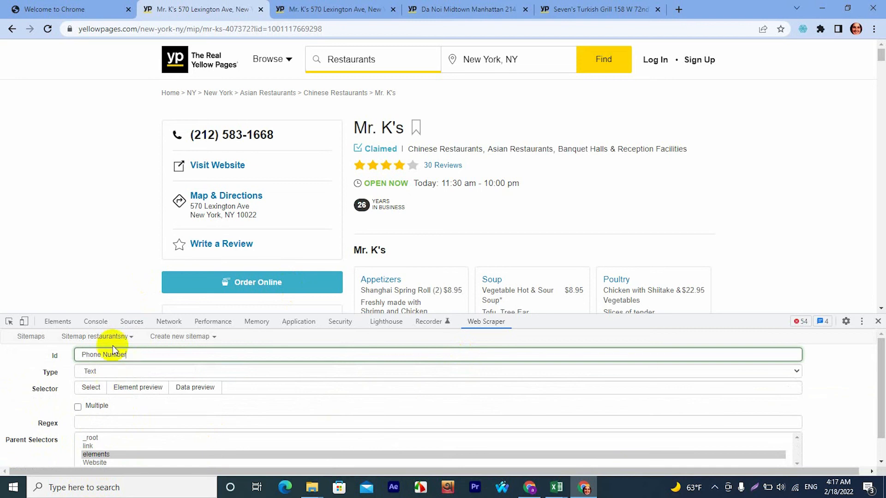
pyautogui.click(92, 390)
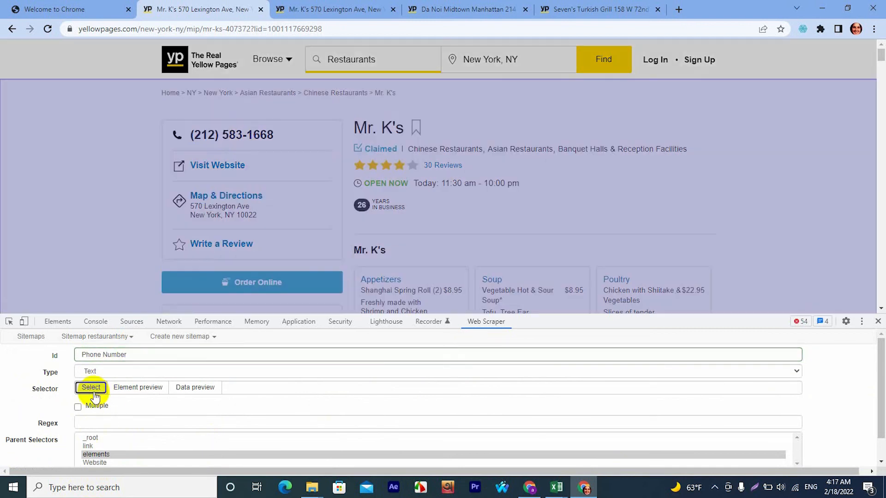
pyautogui.click(237, 135)
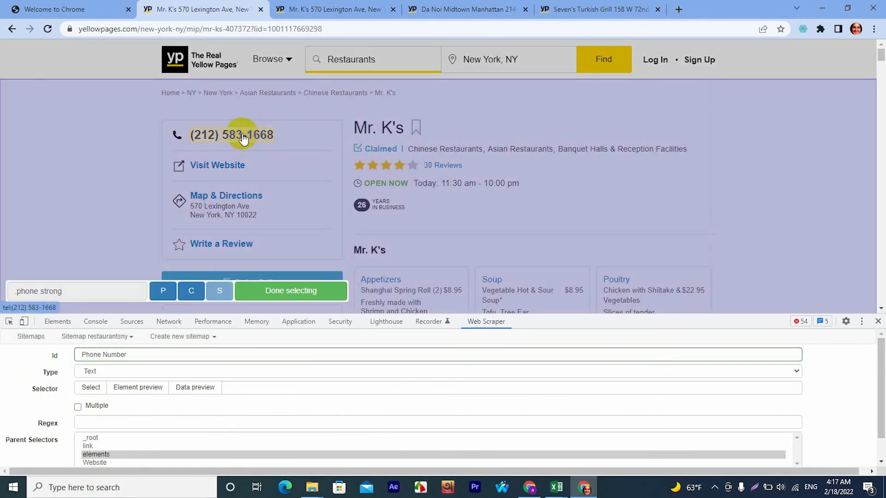
pyautogui.click(279, 291)
pyautogui.scroll(-1, 128, 426)
pyautogui.click(97, 453)
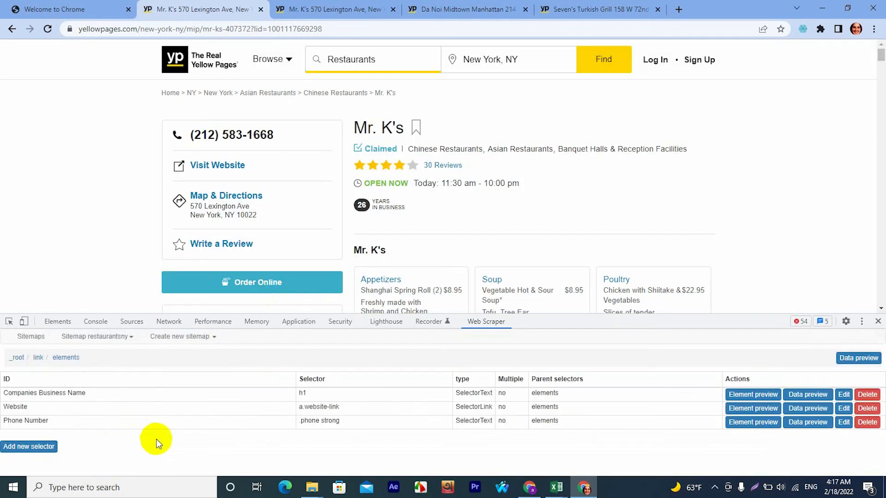
# Add and save a Text selector "Street Address" under elements that targets the address below Map & Directions (span.address).
pyautogui.click(42, 448)
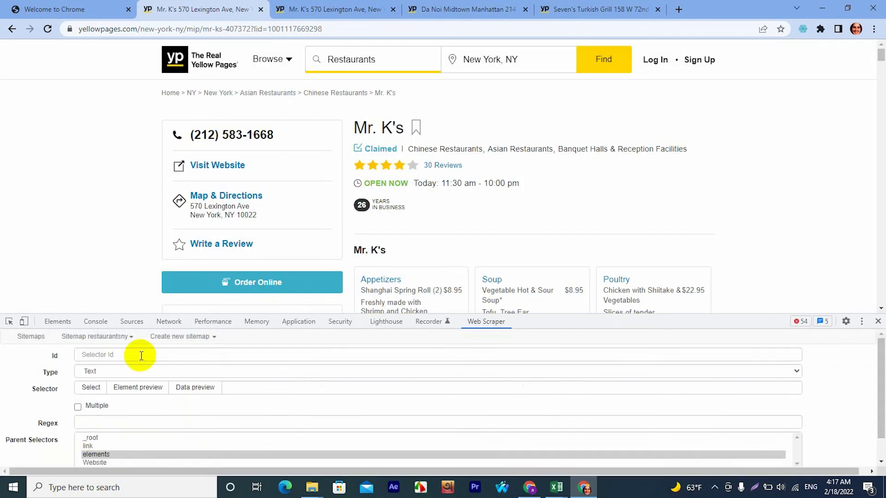
pyautogui.click(127, 353)
pyautogui.write('Street Address')
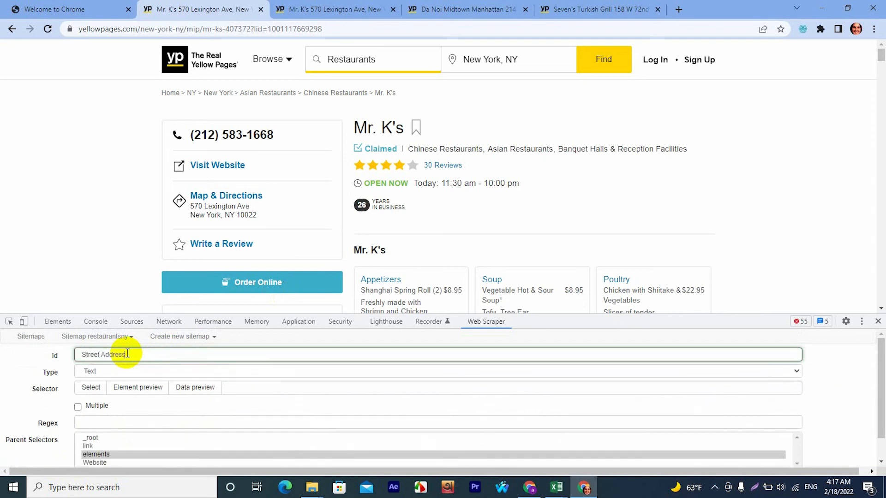
pyautogui.click(91, 390)
pyautogui.click(219, 214)
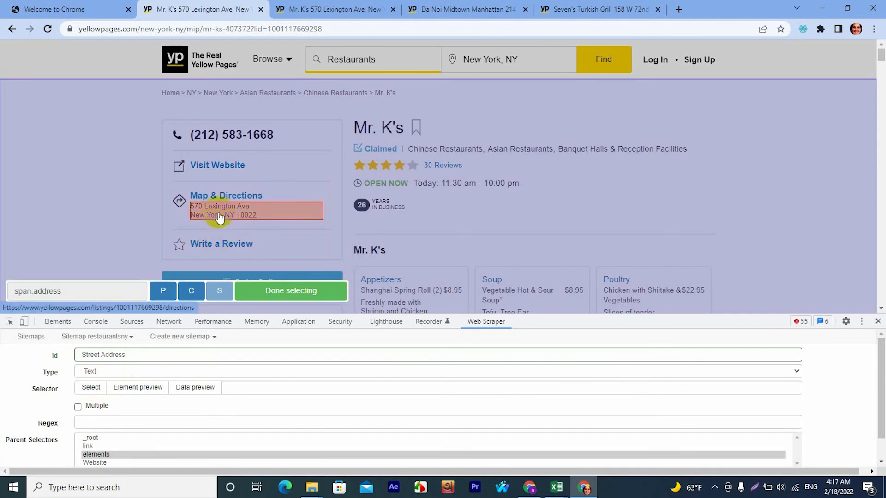
pyautogui.click(303, 281)
pyautogui.scroll(-1, 188, 418)
pyautogui.click(102, 455)
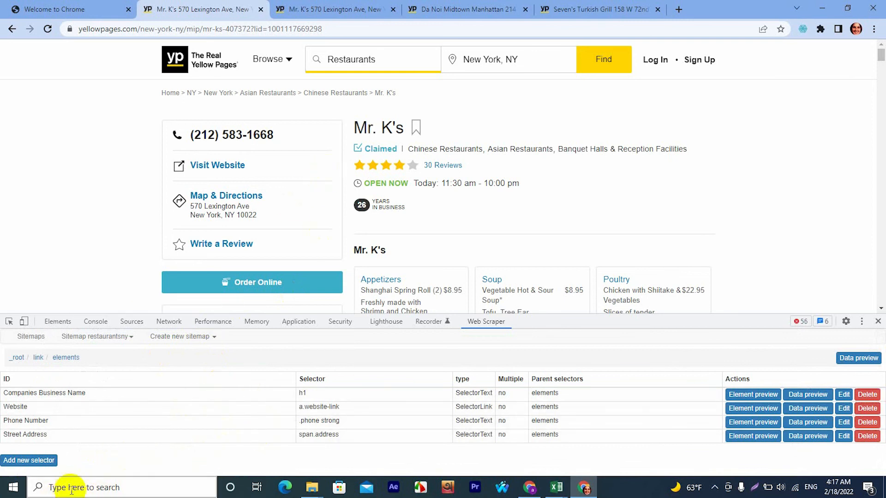
# Add a child selector under elements with the Id "Email Address" and type Link, locating the restaurant's Email Business link on the page.
pyautogui.click(18, 460)
pyautogui.click(107, 358)
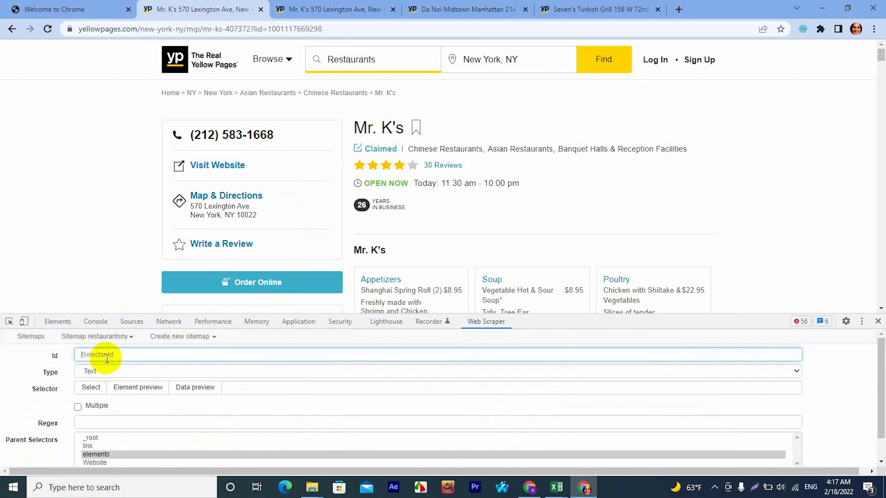
pyautogui.write('Email Address')
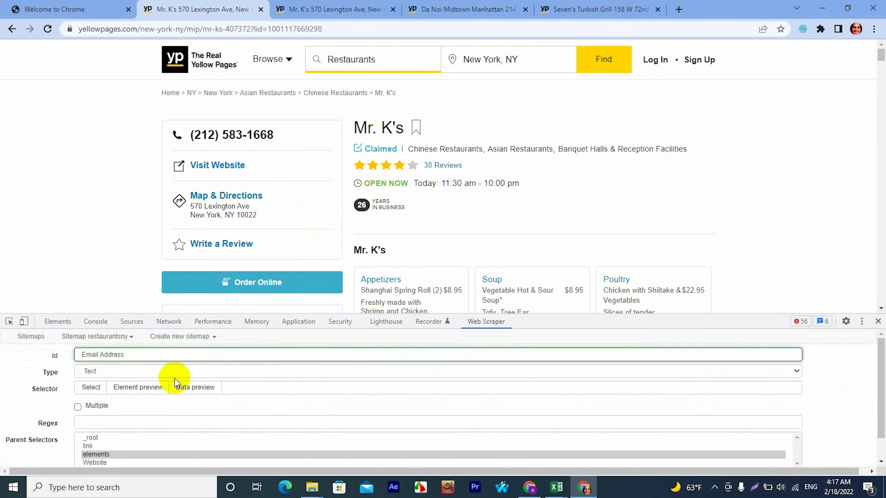
pyautogui.scroll(-15, 496, 270)
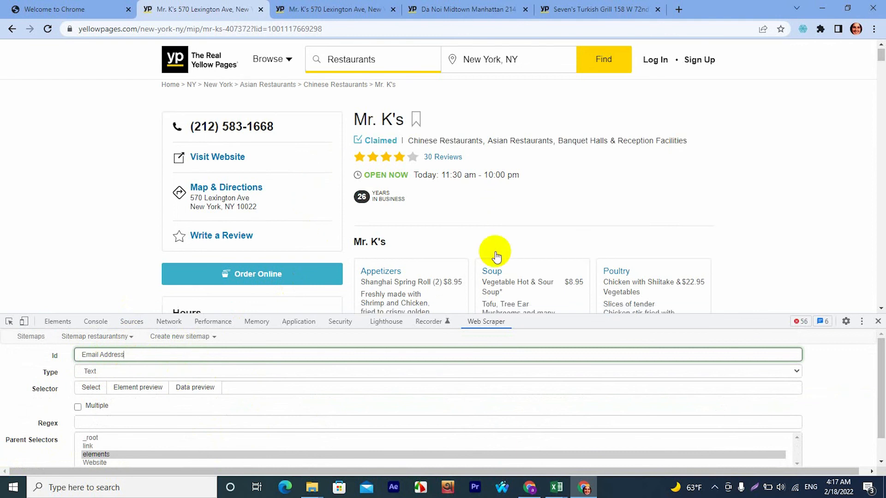
pyautogui.scroll(-12, 505, 270)
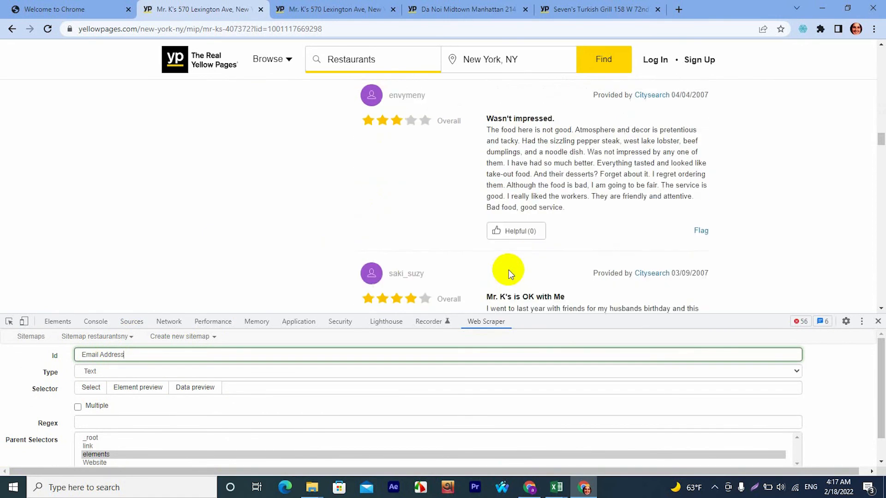
pyautogui.scroll(-15, 526, 263)
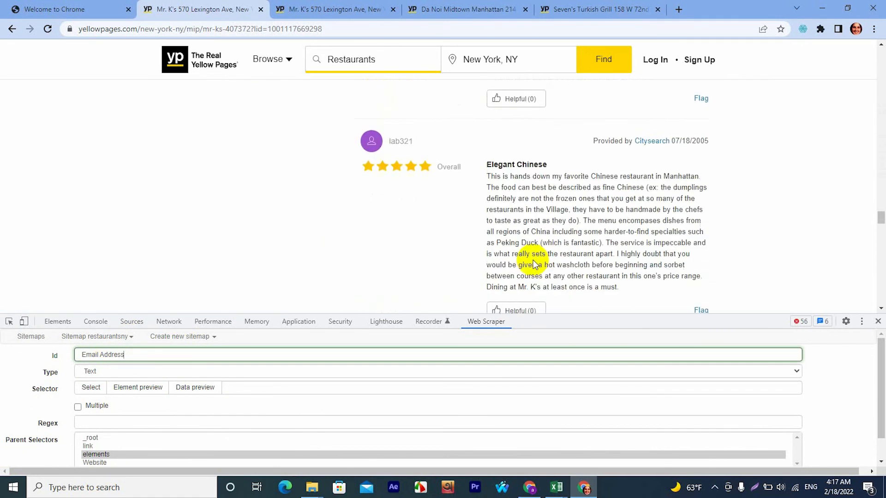
pyautogui.scroll(-10, 537, 260)
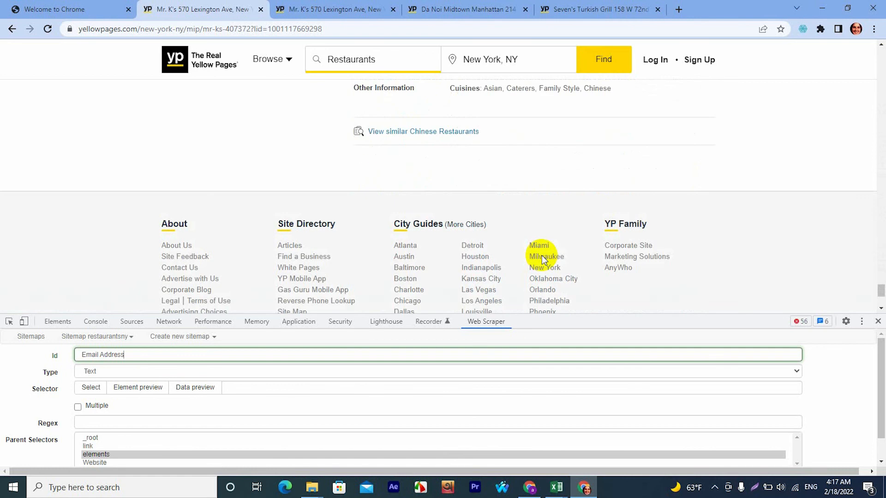
pyautogui.scroll(6, 542, 257)
pyautogui.scroll(3, 543, 252)
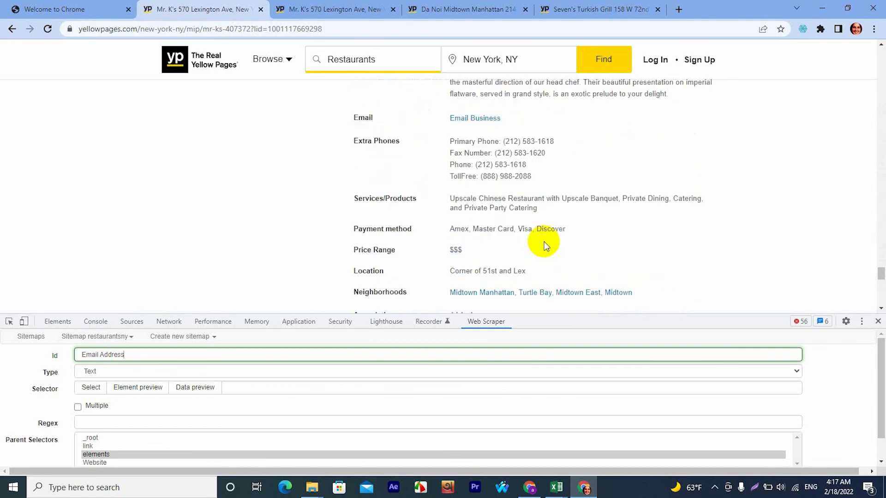
pyautogui.scroll(1, 544, 244)
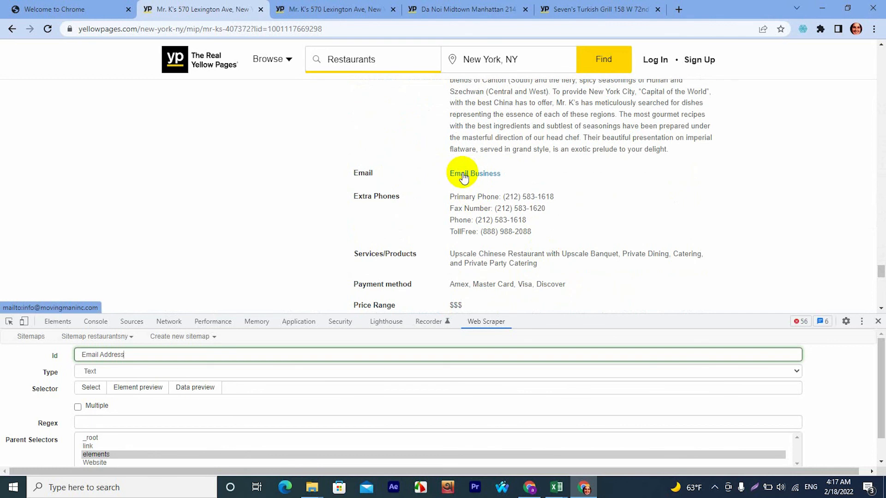
pyautogui.click(130, 372)
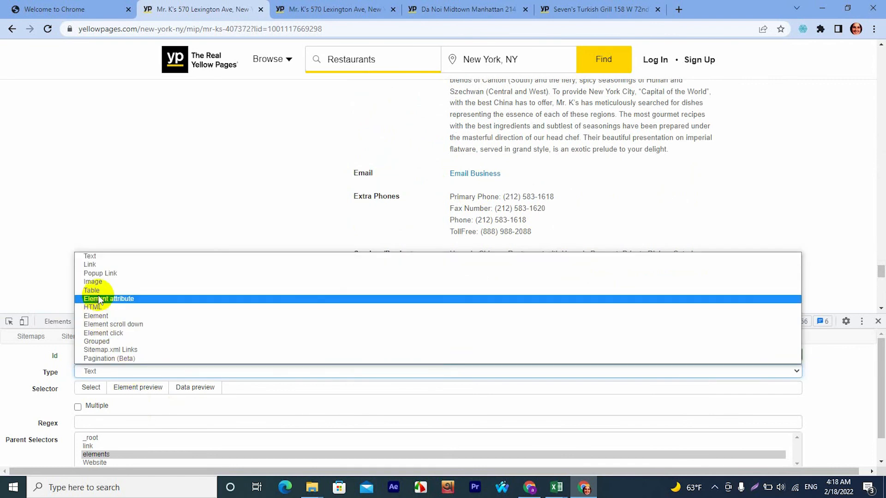
pyautogui.click(97, 265)
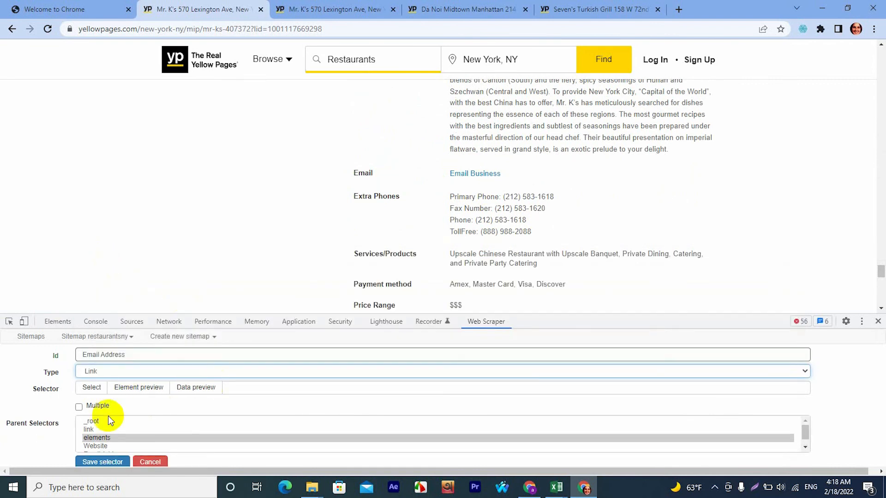
pyautogui.scroll(-1, 111, 420)
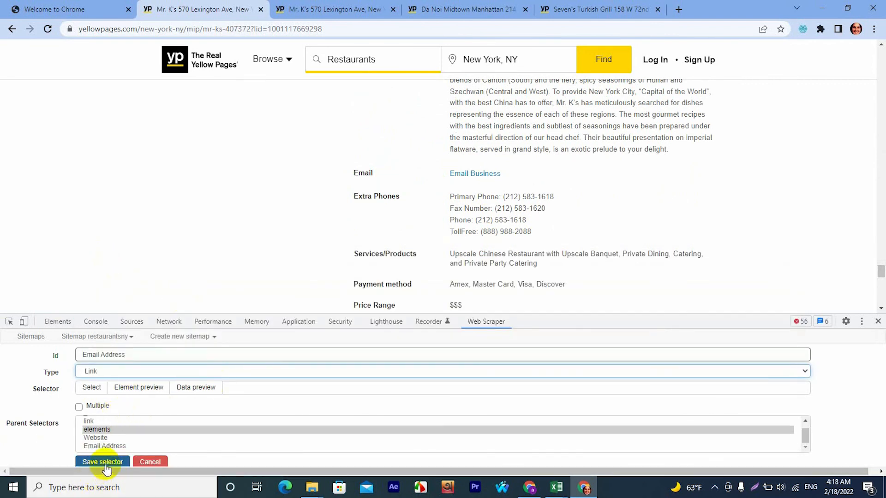
# Pick the Email Business link (dt:contains('Email') + > a) as the Email Address selector's target and save the selector.
pyautogui.click(95, 393)
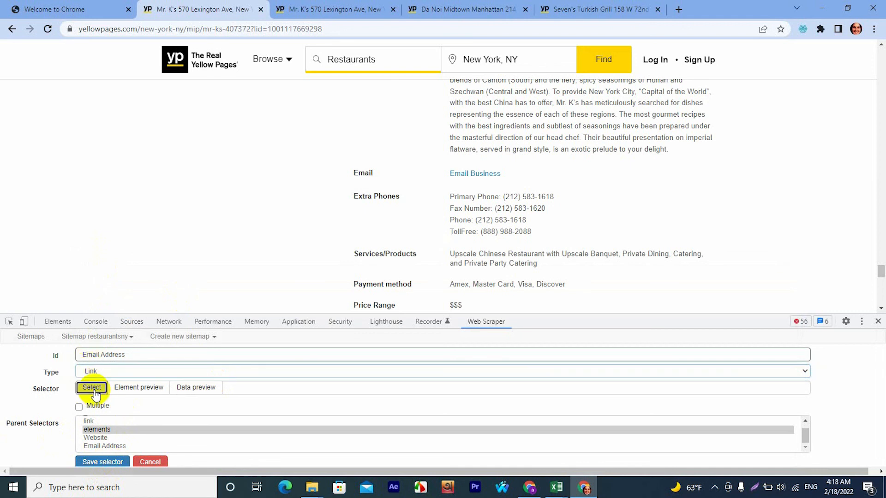
pyautogui.click(474, 175)
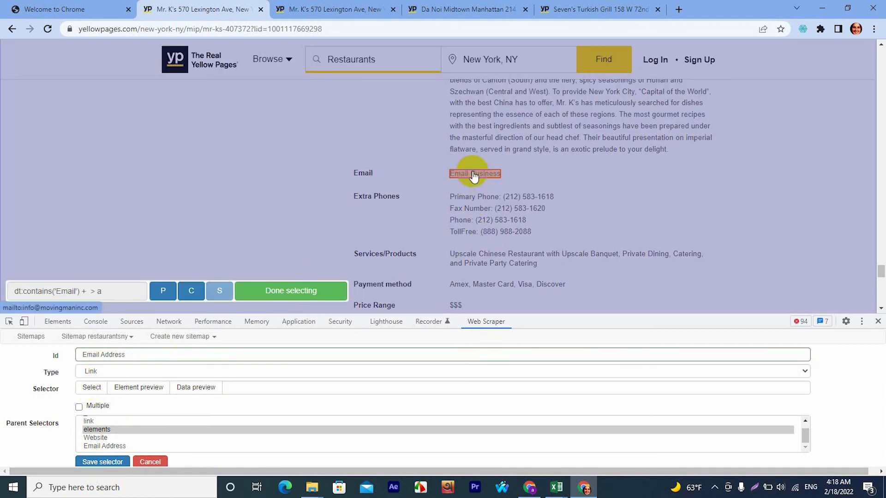
pyautogui.click(303, 292)
pyautogui.scroll(-1, 122, 455)
pyautogui.click(117, 456)
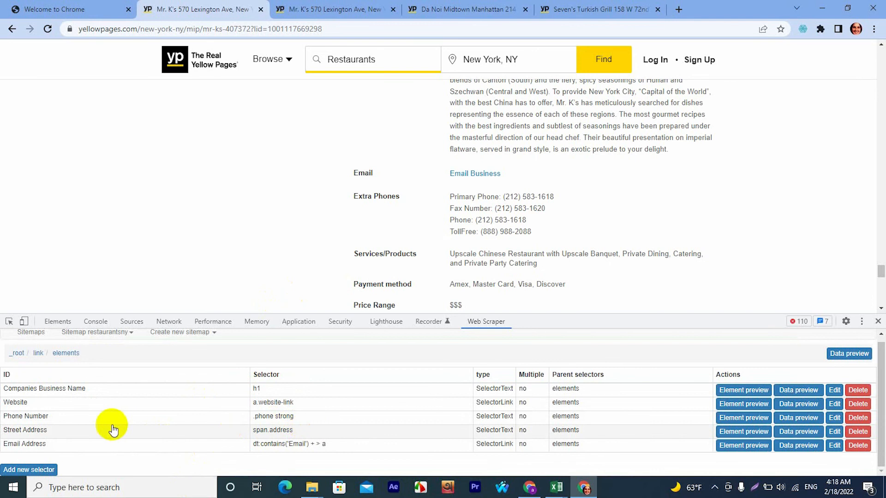
# Open the sitemap's selector graph and expand the _root, link and elements nodes to examine the selector hierarchy.
pyautogui.click(131, 333)
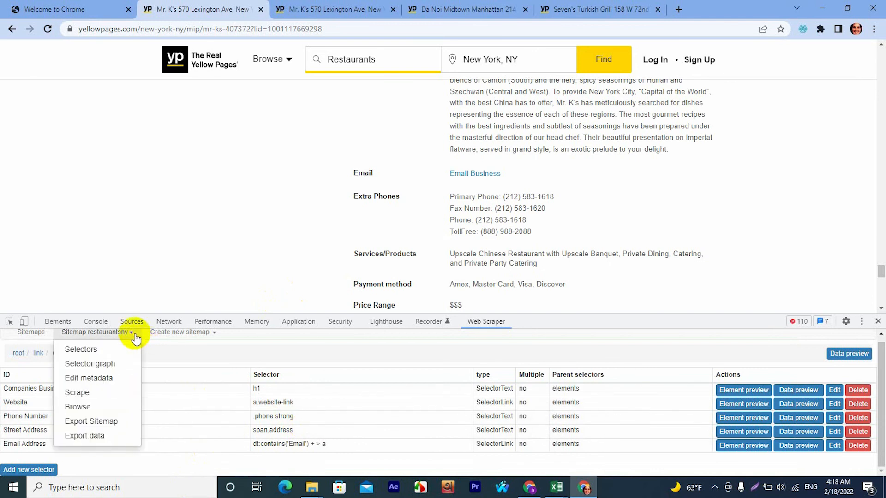
pyautogui.click(109, 366)
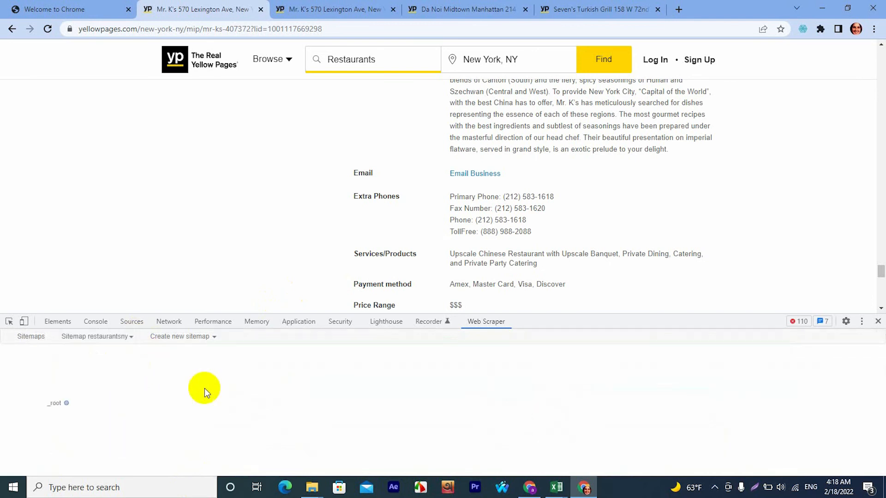
pyautogui.click(67, 403)
pyautogui.click(122, 403)
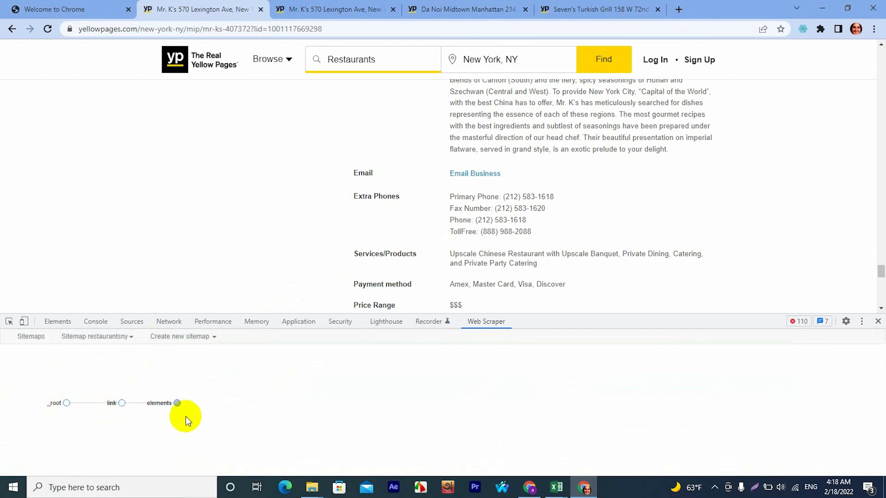
pyautogui.click(177, 404)
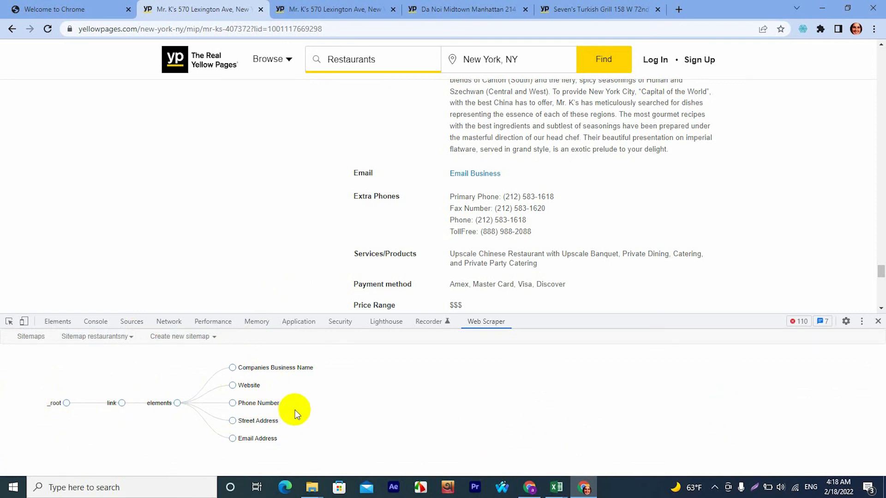
# Start scraping the restaurantsny sitemap with the preset request interval and page load delay.
pyautogui.click(132, 308)
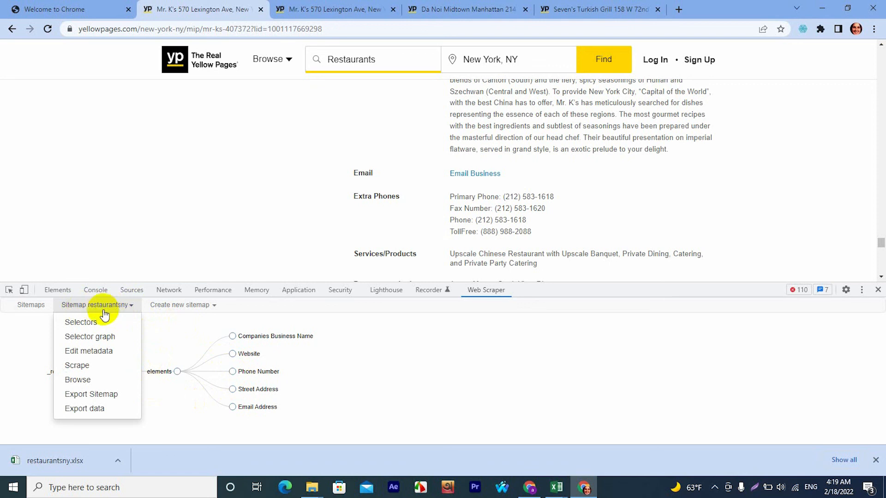
pyautogui.click(78, 366)
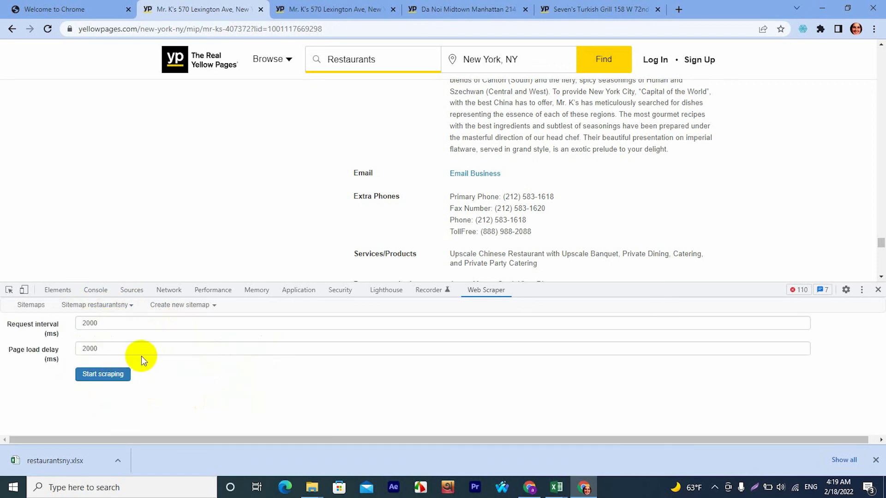
pyautogui.click(102, 376)
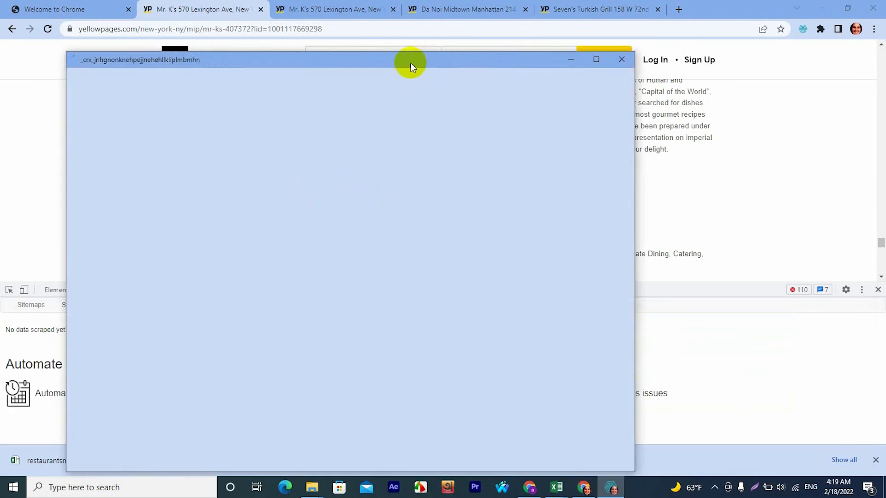
# Maximize the scraping window to watch the detail pages load, and minimize it to return to the sitemap.
pyautogui.moveTo(411, 62); pyautogui.dragTo(436, 43)
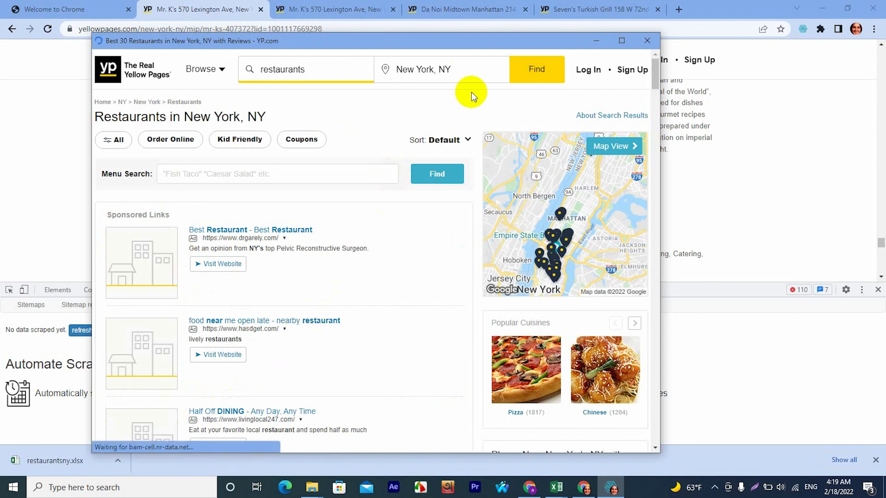
pyautogui.click(621, 41)
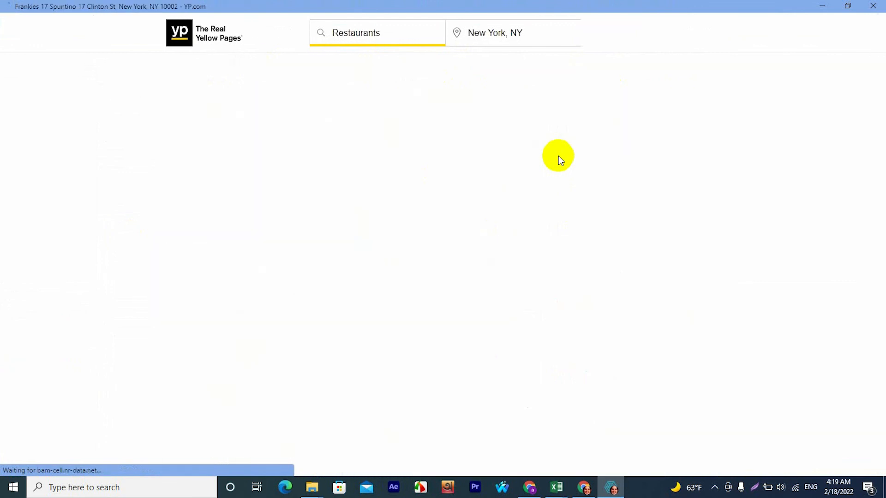
pyautogui.click(819, 8)
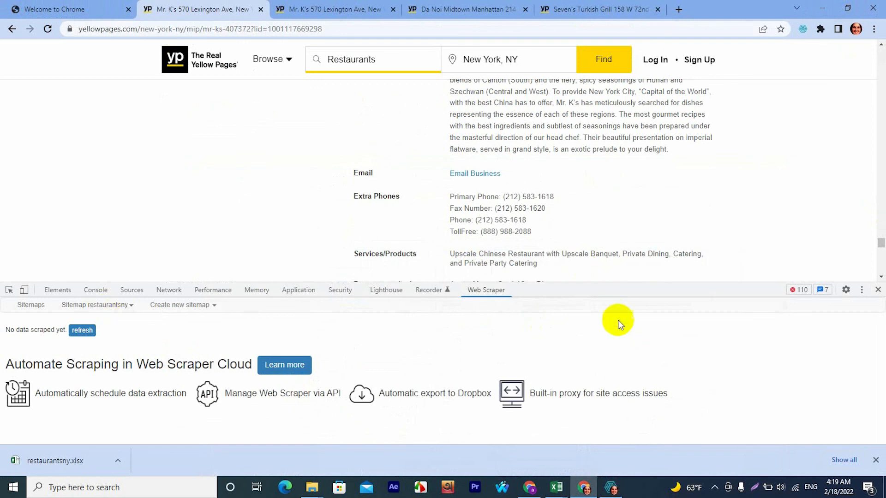
# Enlarge the Web Scraper pane, refresh the scraped data and review the collected restaurant rows.
pyautogui.moveTo(609, 284); pyautogui.dragTo(610, 225)
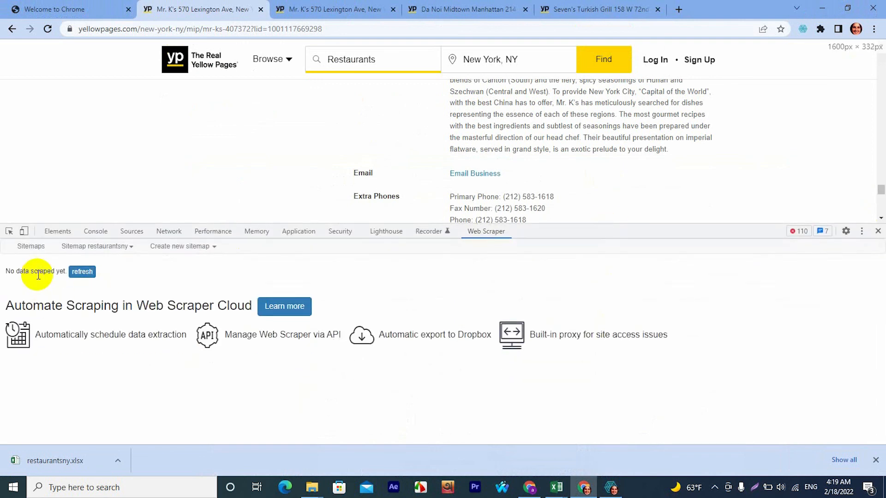
pyautogui.click(83, 272)
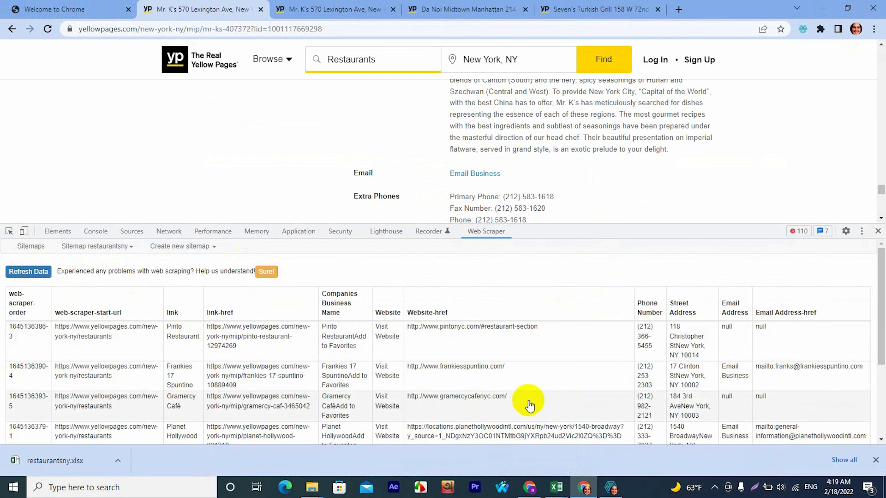
pyautogui.scroll(-2, 501, 405)
pyautogui.scroll(2, 504, 410)
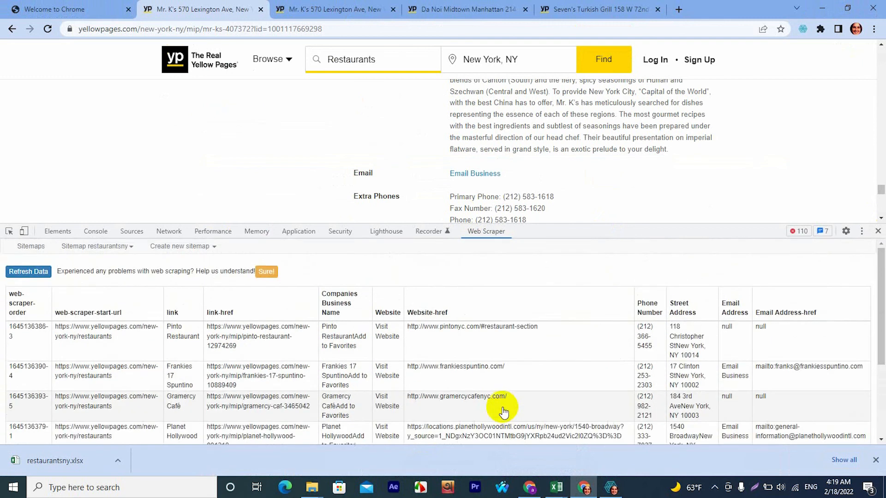
pyautogui.scroll(-2, 521, 359)
pyautogui.scroll(2, 512, 369)
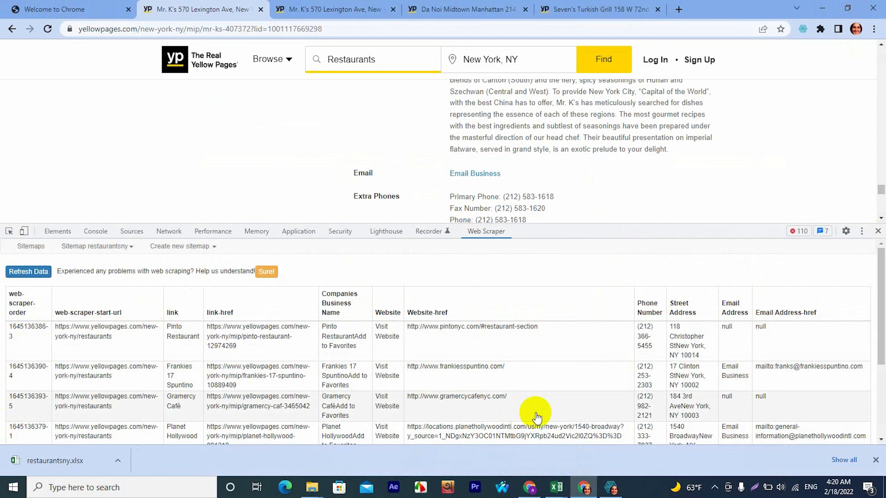
# Check the running scraping window's progress, minimize it, and refresh the scraped data to review the newly collected rows.
pyautogui.click(609, 487)
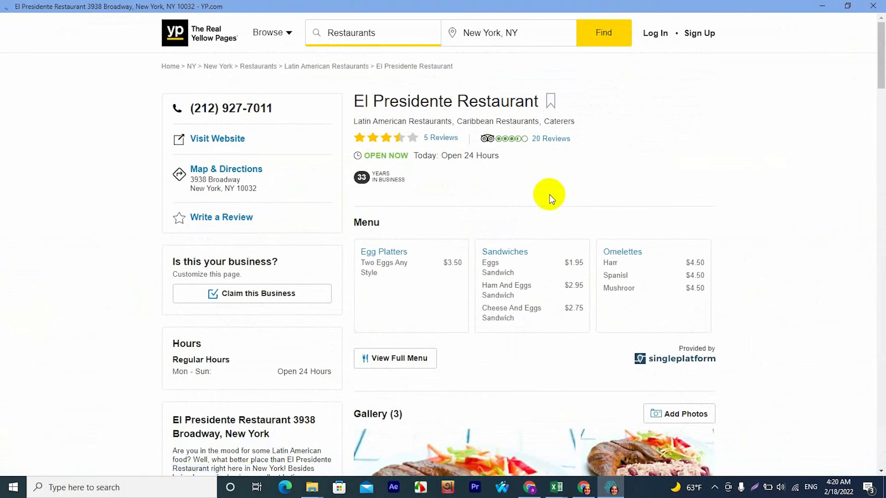
pyautogui.click(823, 9)
pyautogui.click(28, 273)
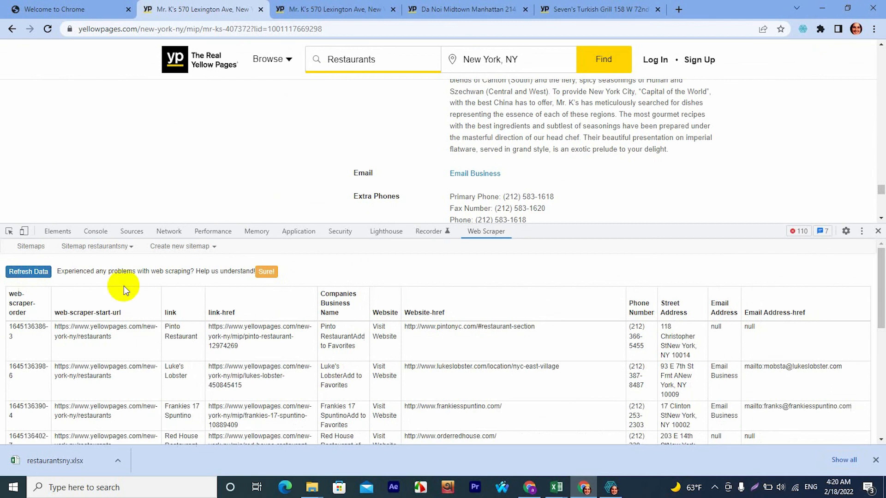
pyautogui.scroll(-15, 311, 376)
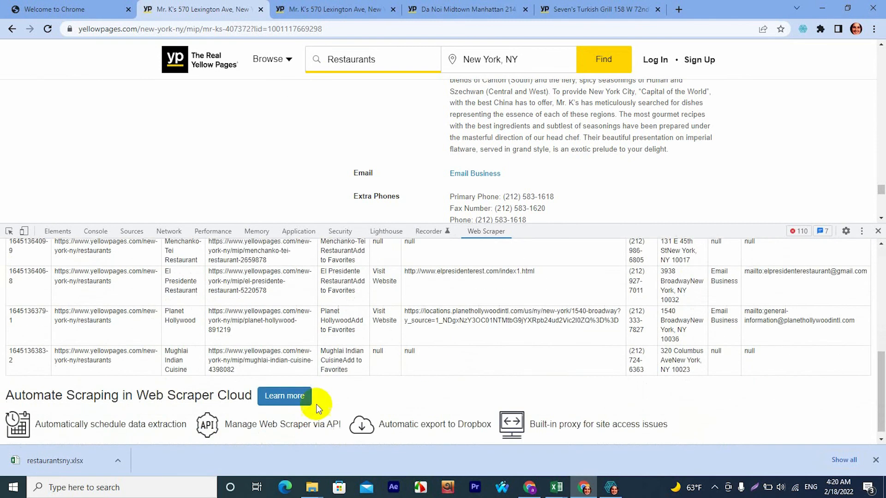
pyautogui.scroll(15, 317, 408)
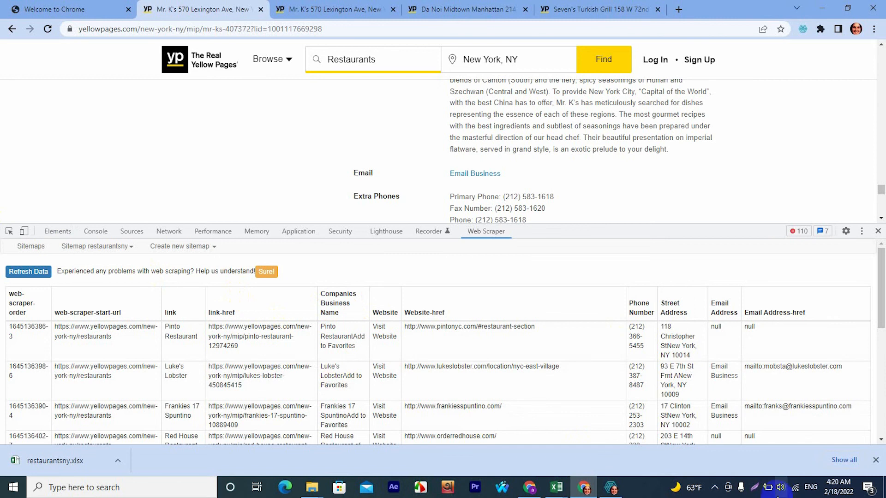
# Export the restaurantsny sitemap's scraped data as an XLSX file.
pyautogui.click(127, 245)
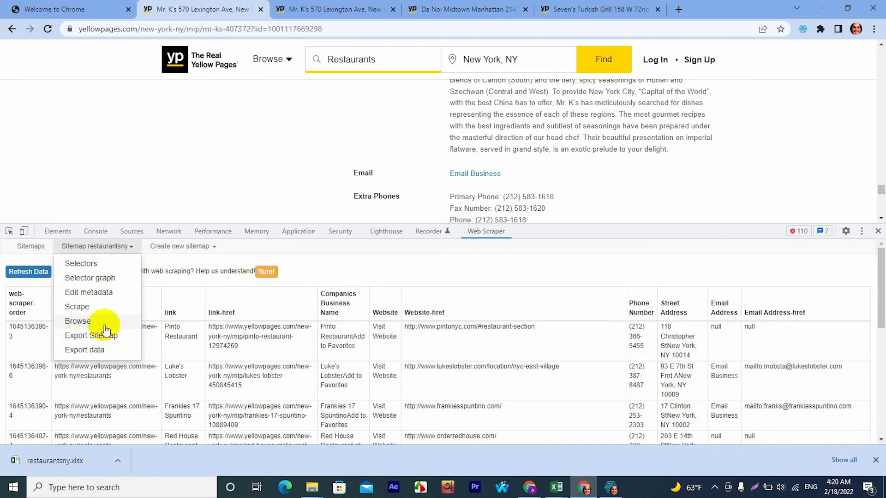
pyautogui.click(94, 351)
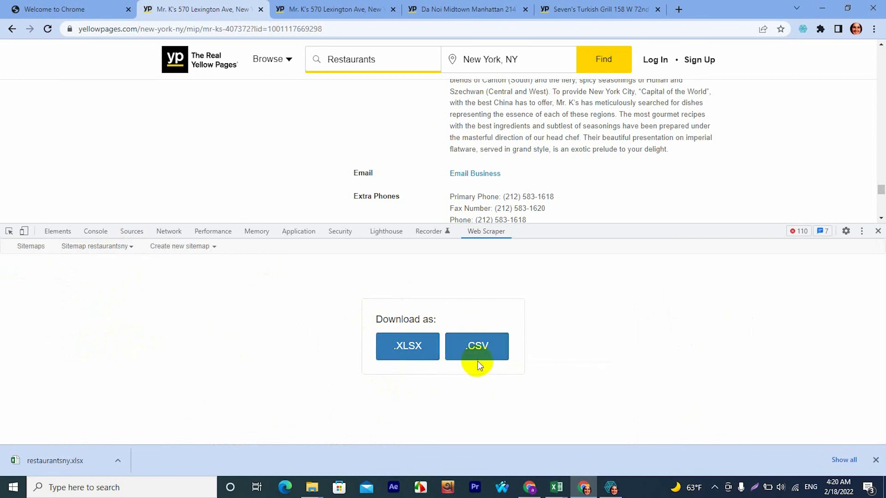
pyautogui.click(419, 350)
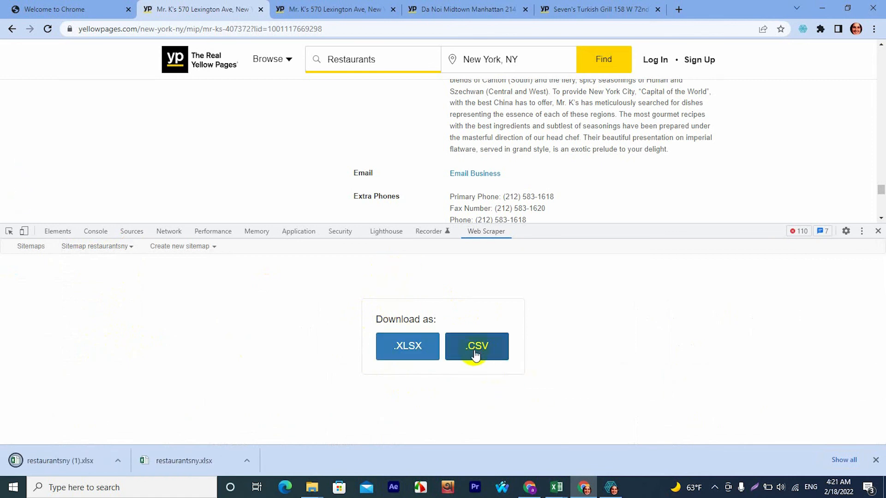
# Open the downloaded restaurantsny (1).xlsx file from its folder in Excel and enable editing.
pyautogui.click(116, 461)
pyautogui.click(162, 423)
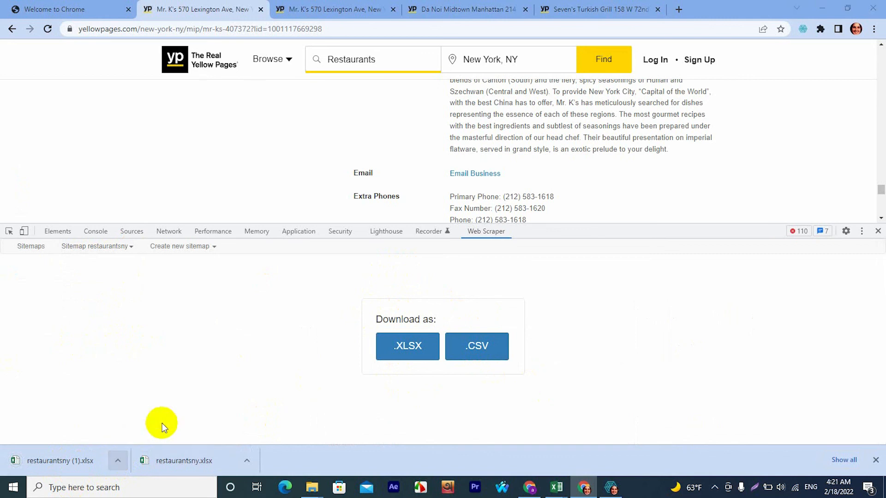
pyautogui.doubleClick(148, 112)
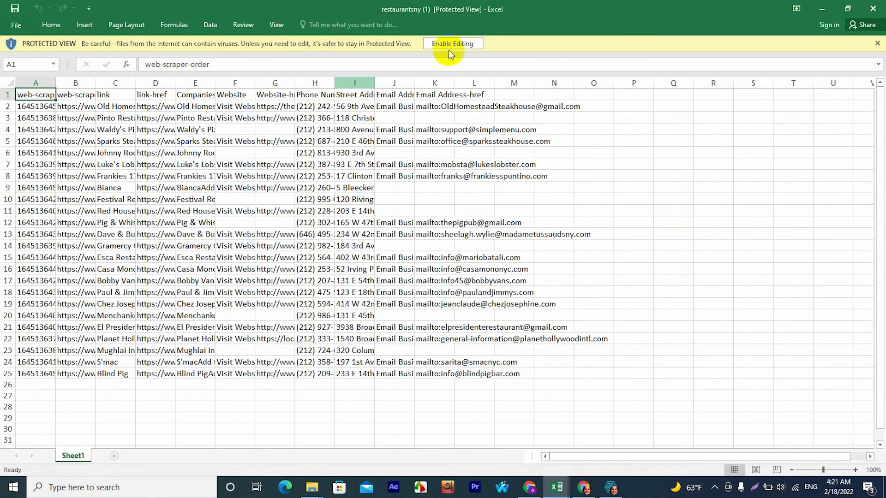
pyautogui.click(450, 43)
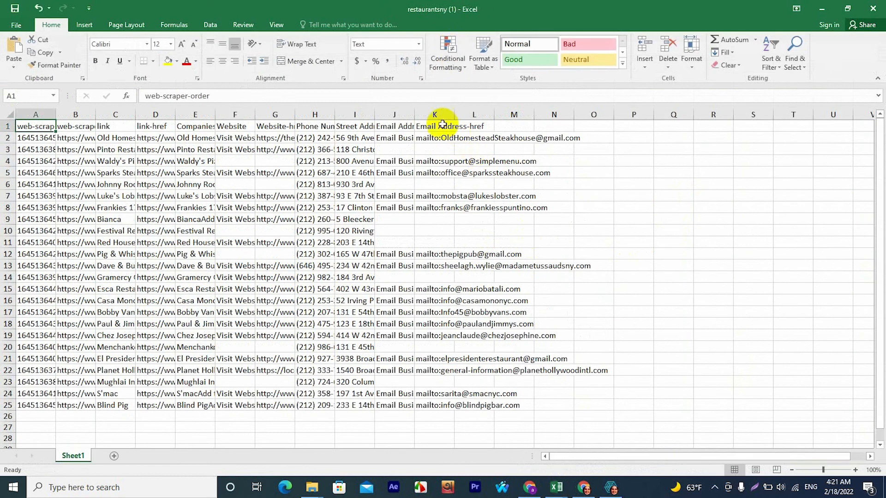
# Fit the width of the Email Address-href column to its contents and centre its text horizontally.
pyautogui.click(432, 115)
pyautogui.doubleClick(455, 114)
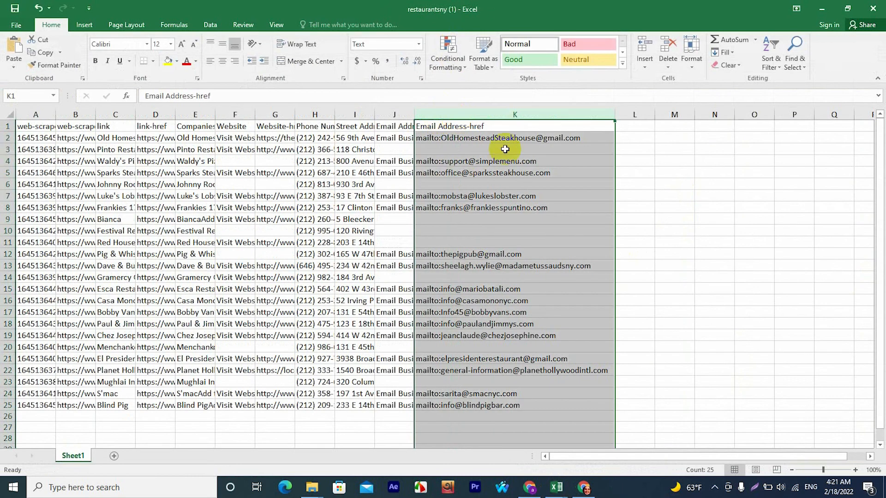
pyautogui.click(223, 61)
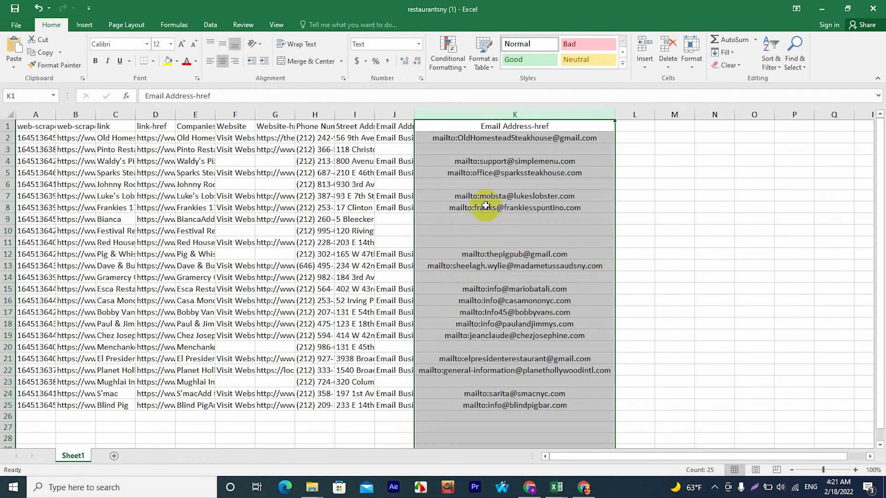
# Examine the Email Address, Website-href and Website columns of the exported sheet.
pyautogui.click(360, 122)
pyautogui.click(394, 114)
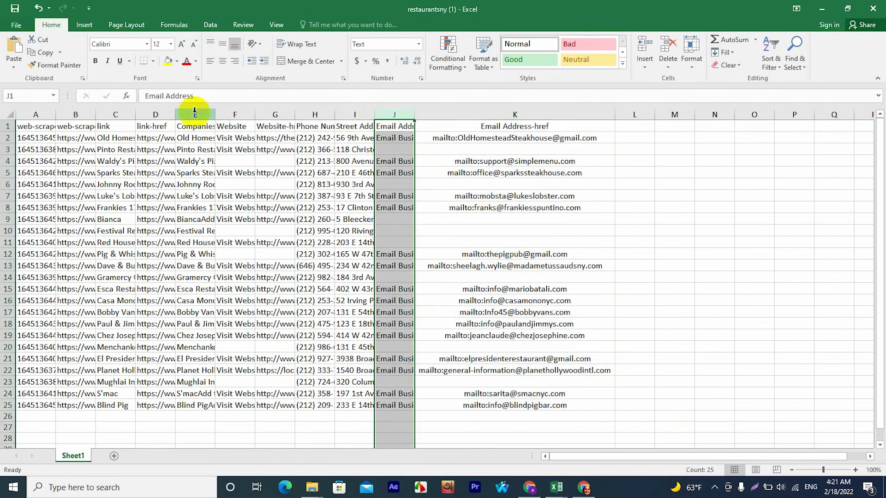
pyautogui.click(269, 118)
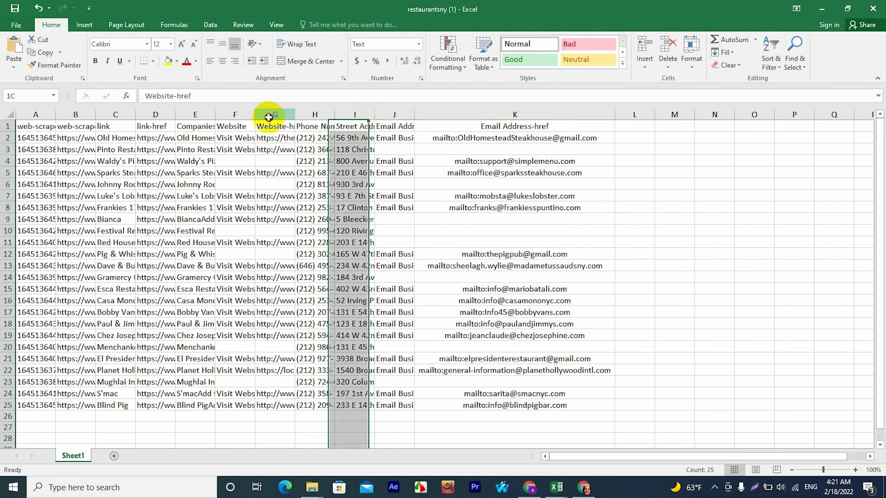
pyautogui.click(234, 114)
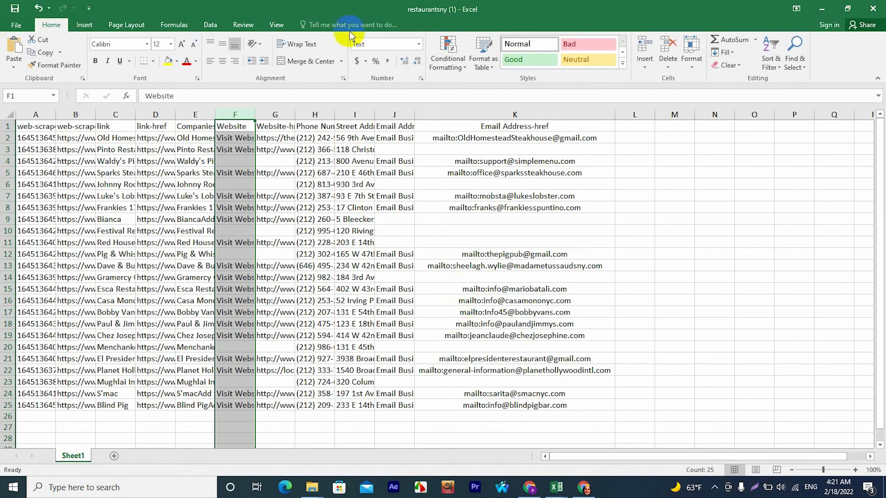
# Remove the "mailto:" prefix from the email entry in cell K8.
pyautogui.doubleClick(470, 211)
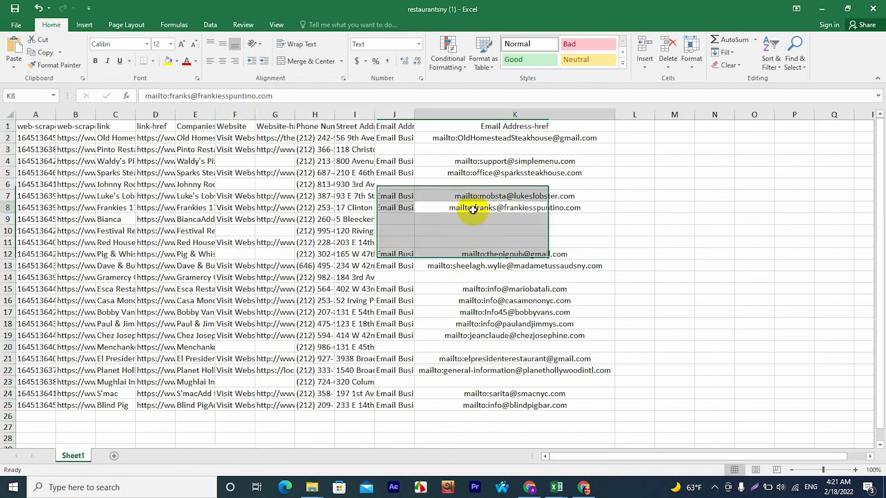
pyautogui.press('BackSpace')
pyautogui.press('BackSpace')
pyautogui.press('BackSpace')
pyautogui.press('BackSpace')
pyautogui.press('BackSpace')
pyautogui.press('BackSpace')
pyautogui.press('BackSpace')
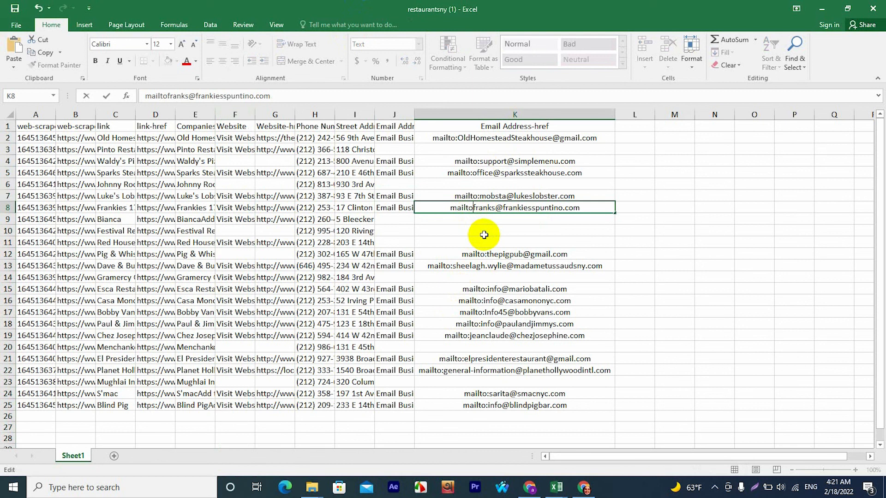